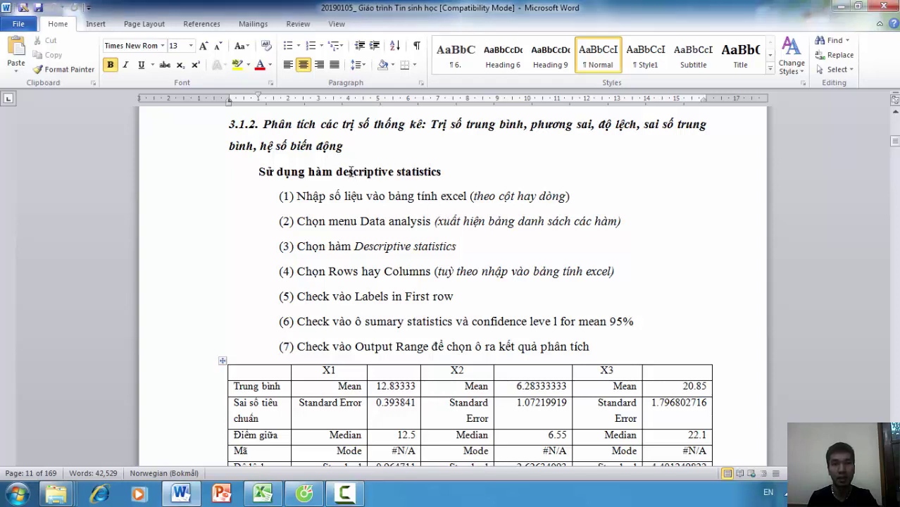
# Select 'descriptive statistics' in the heading, then the words 'cột' and 'dòng' in step (1)
pyautogui.moveTo(347, 172); pyautogui.dragTo(440, 172)
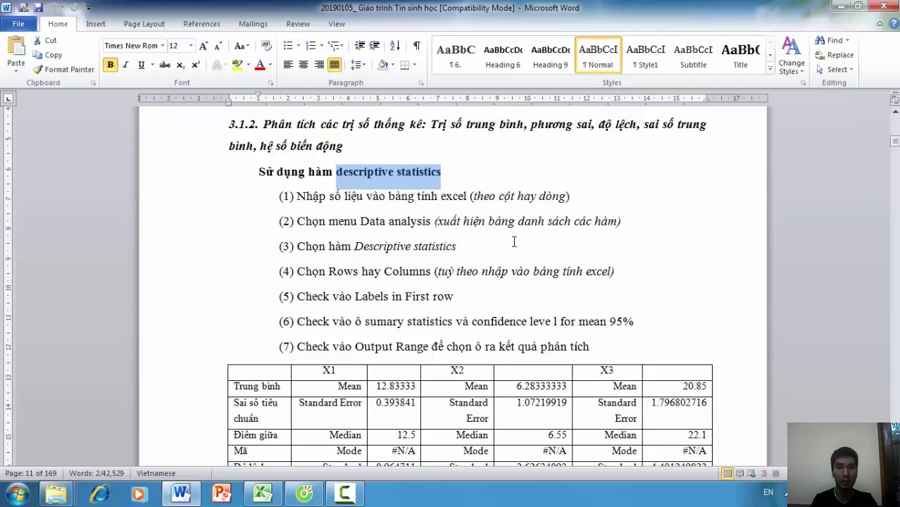
pyautogui.click(211, 205)
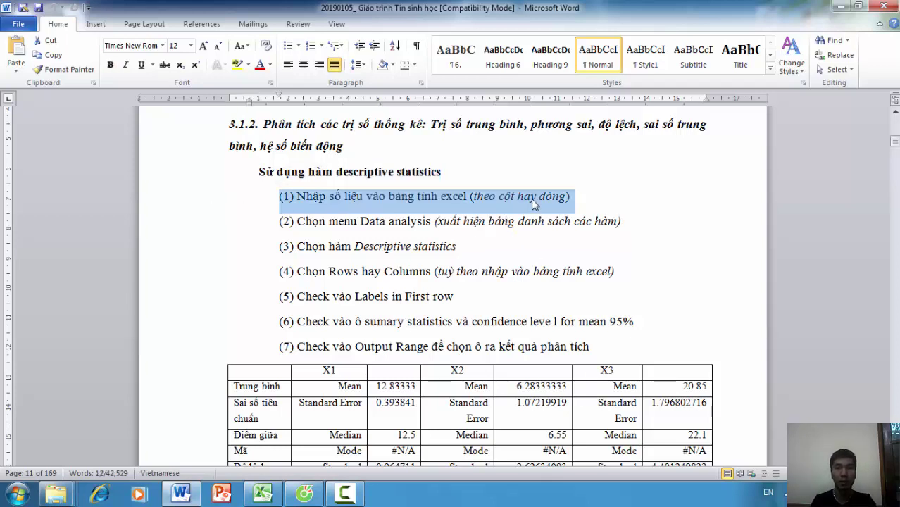
pyautogui.click(533, 203)
pyautogui.doubleClick(507, 197)
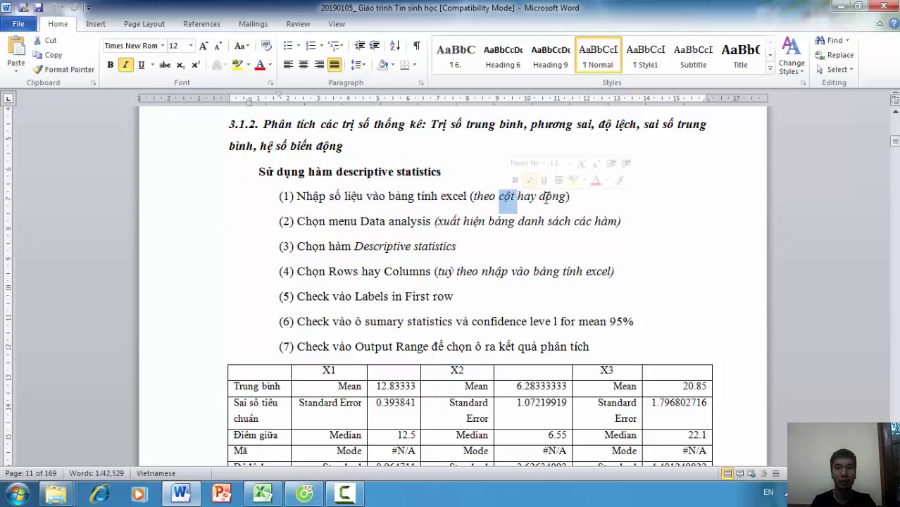
pyautogui.doubleClick(551, 197)
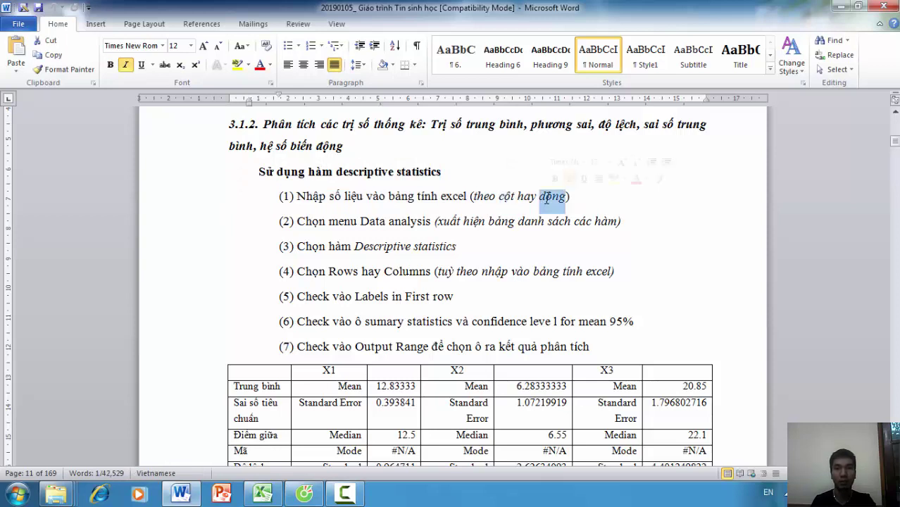
# Insert 'Daata/' before 'Data' in step (2) so it reads Data/Data analysis
pyautogui.click(209, 223)
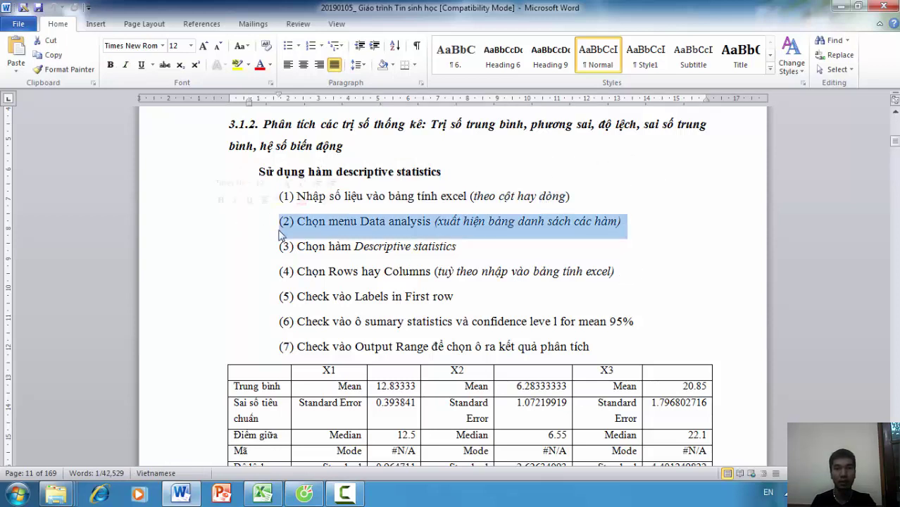
pyautogui.click(367, 226)
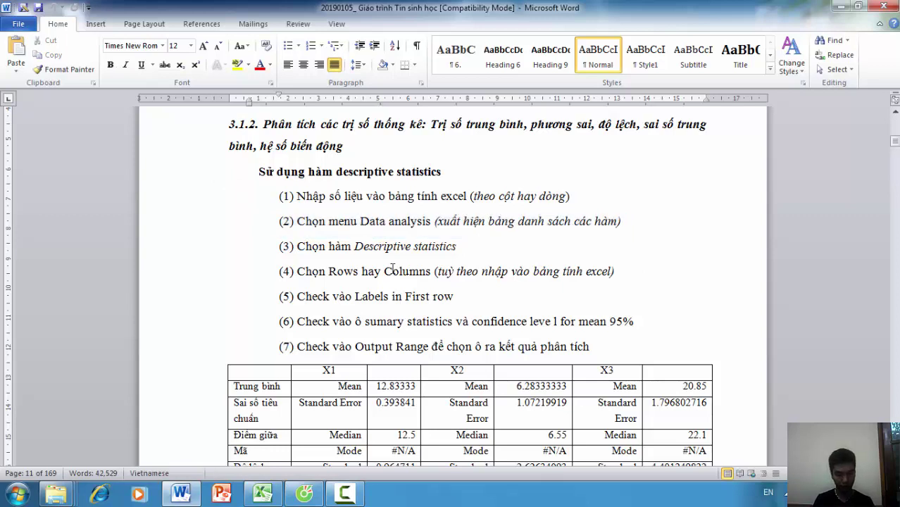
pyautogui.write('Da')
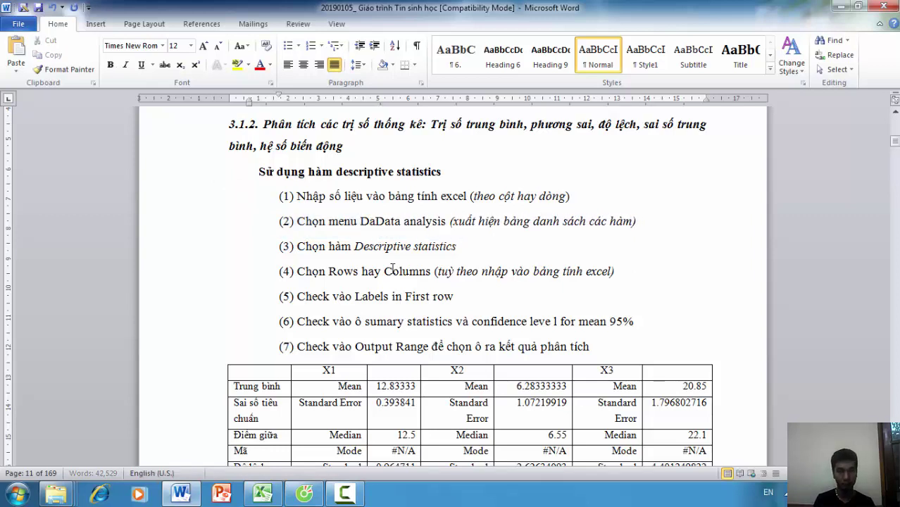
pyautogui.write('ata/')
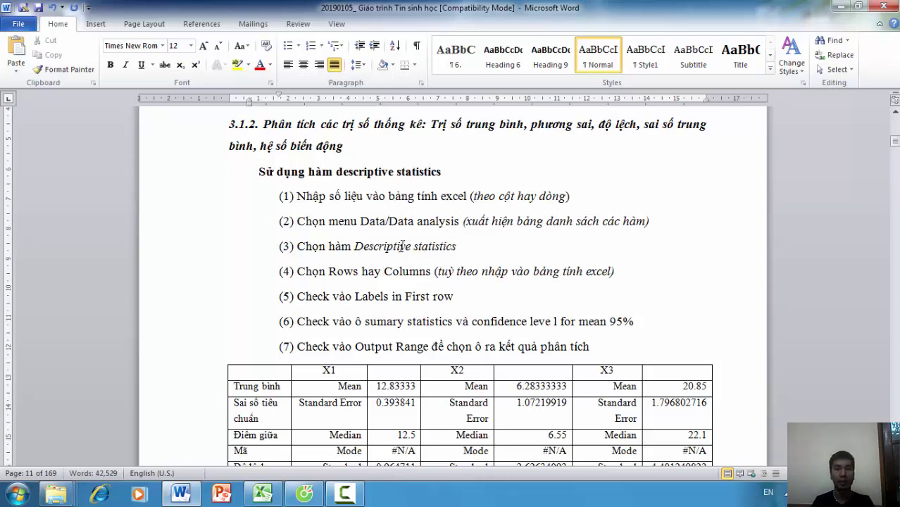
pyautogui.moveTo(371, 248); pyautogui.dragTo(456, 247)
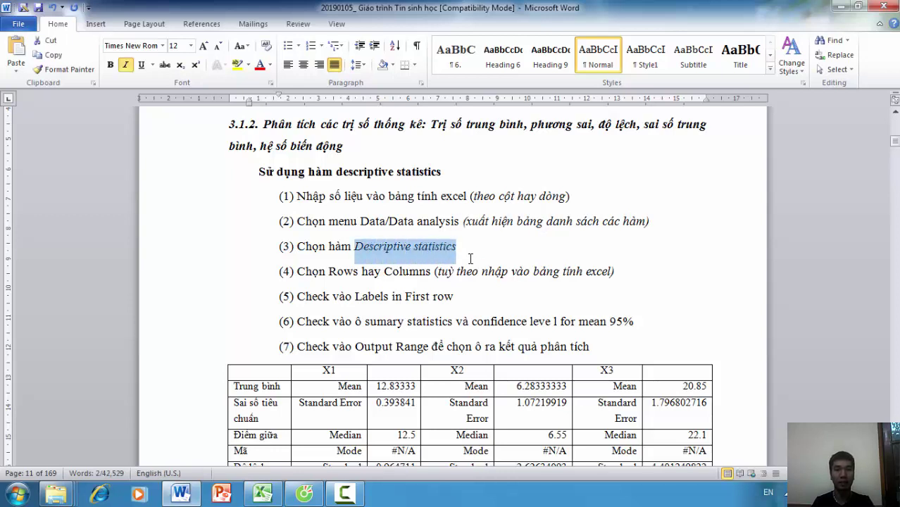
pyautogui.scroll(-1, 473, 266)
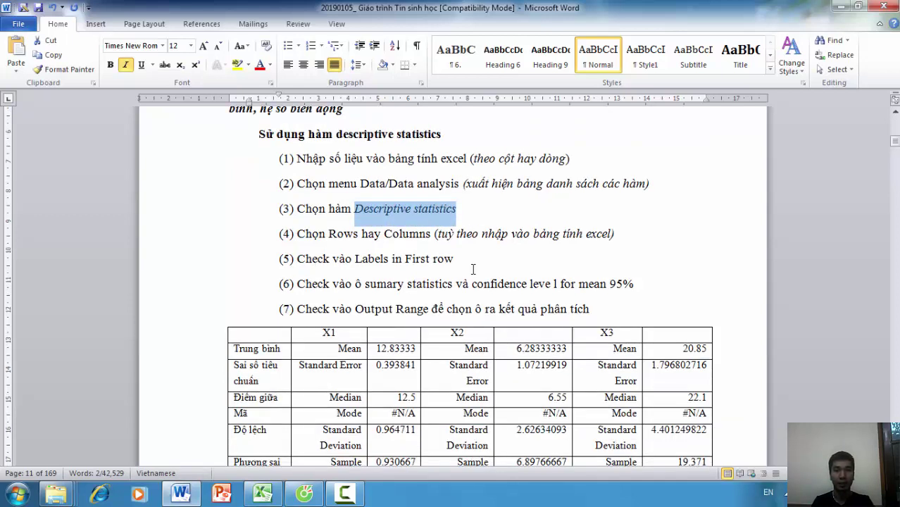
pyautogui.click(260, 233)
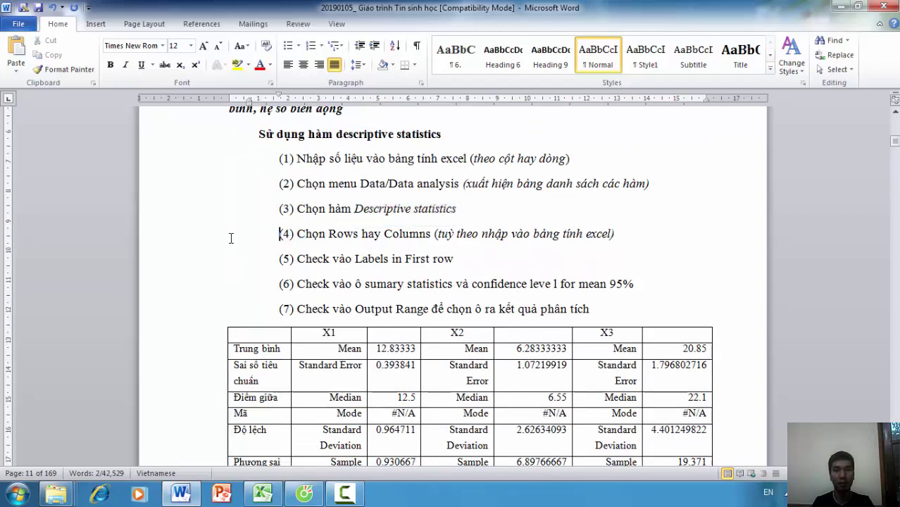
pyautogui.doubleClick(353, 236)
pyautogui.doubleClick(408, 235)
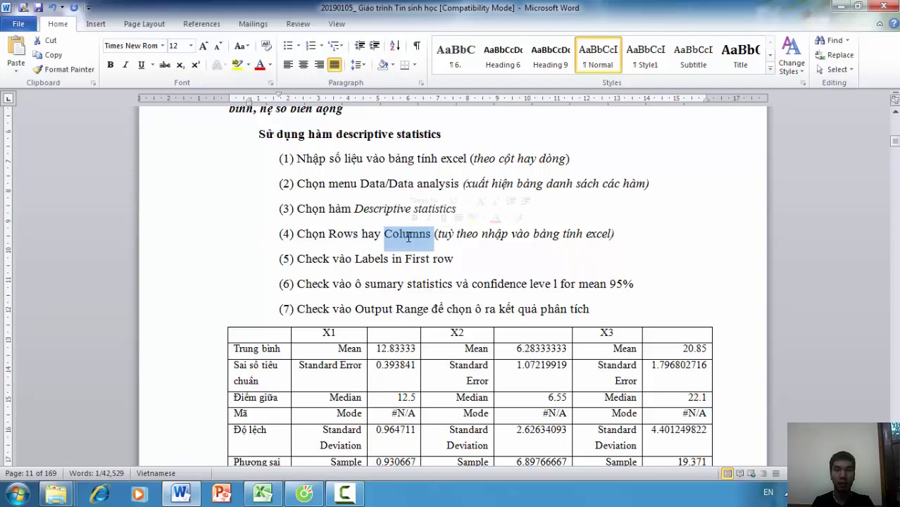
pyautogui.click(376, 156)
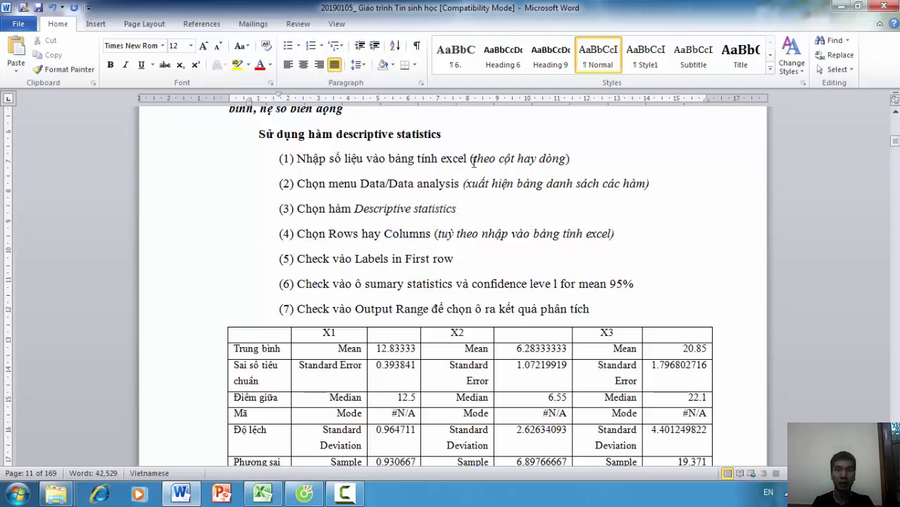
pyautogui.doubleClick(408, 234)
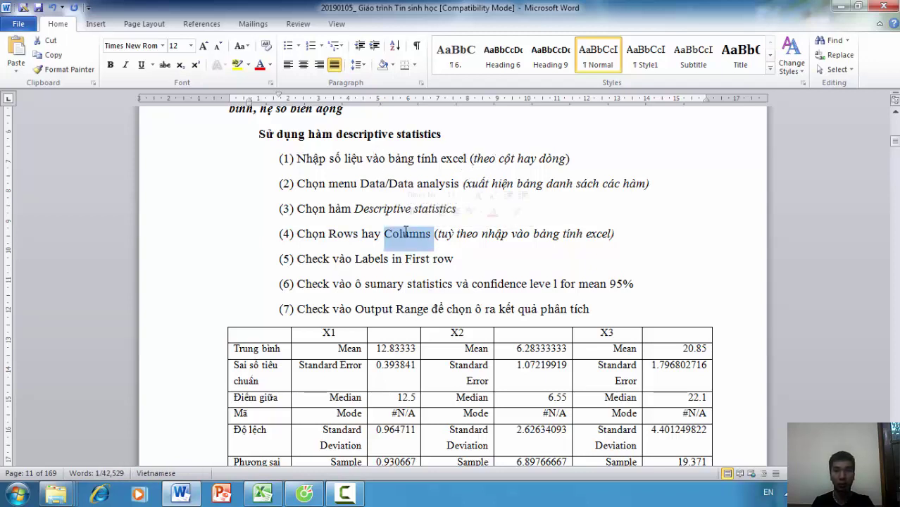
pyautogui.doubleClick(551, 158)
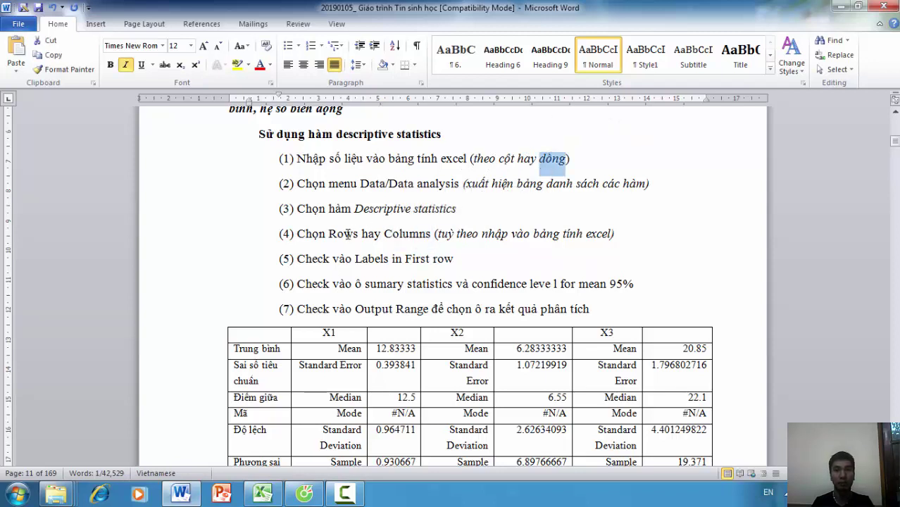
pyautogui.click(345, 234)
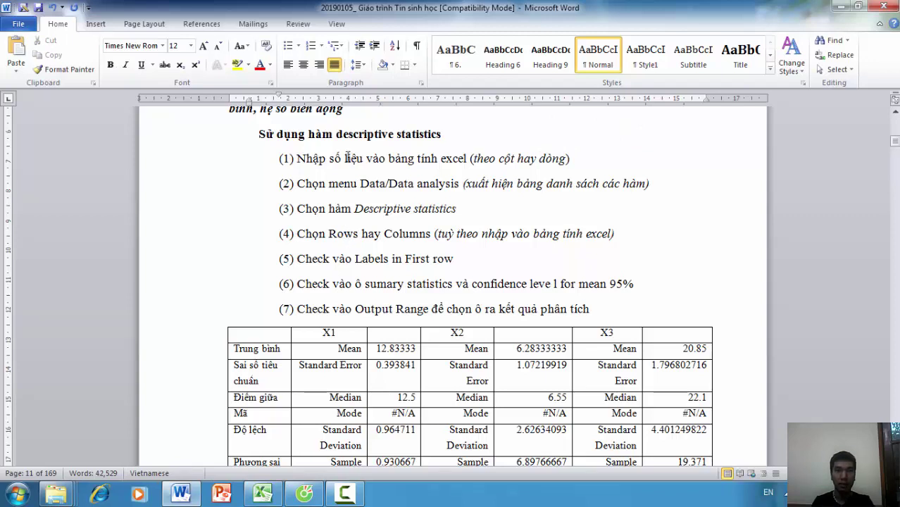
pyautogui.moveTo(329, 158); pyautogui.dragTo(415, 159)
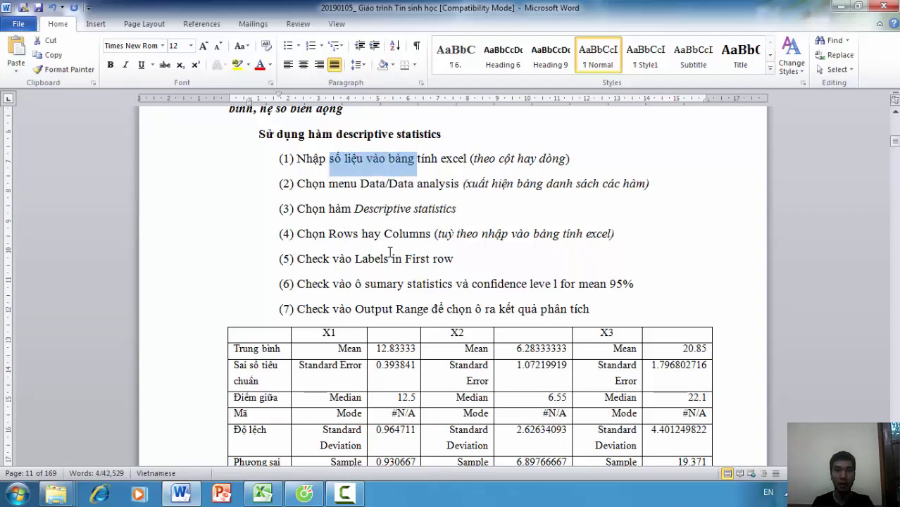
pyautogui.scroll(-1, 389, 254)
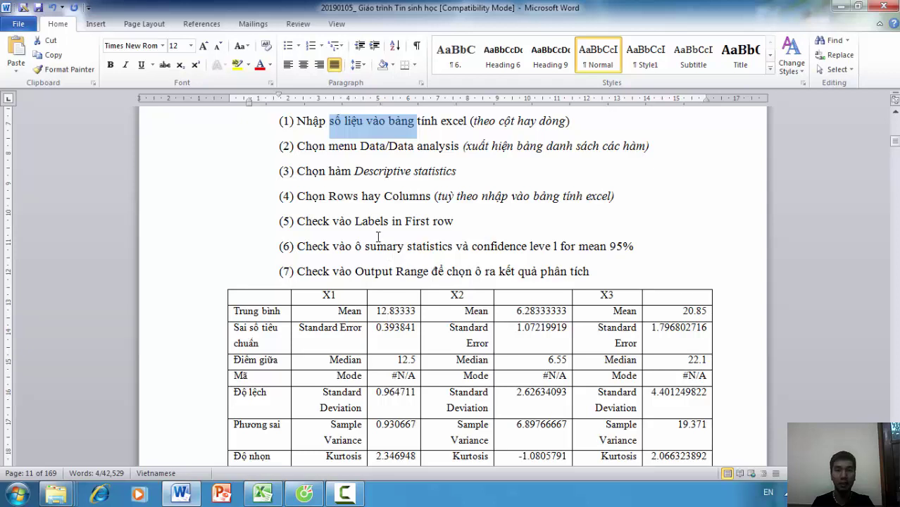
pyautogui.scroll(1, 378, 237)
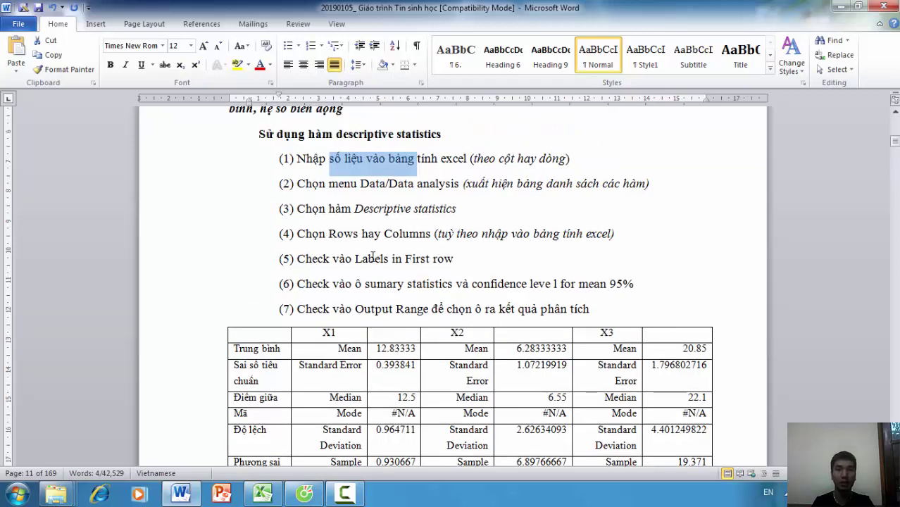
pyautogui.moveTo(351, 259); pyautogui.dragTo(431, 260)
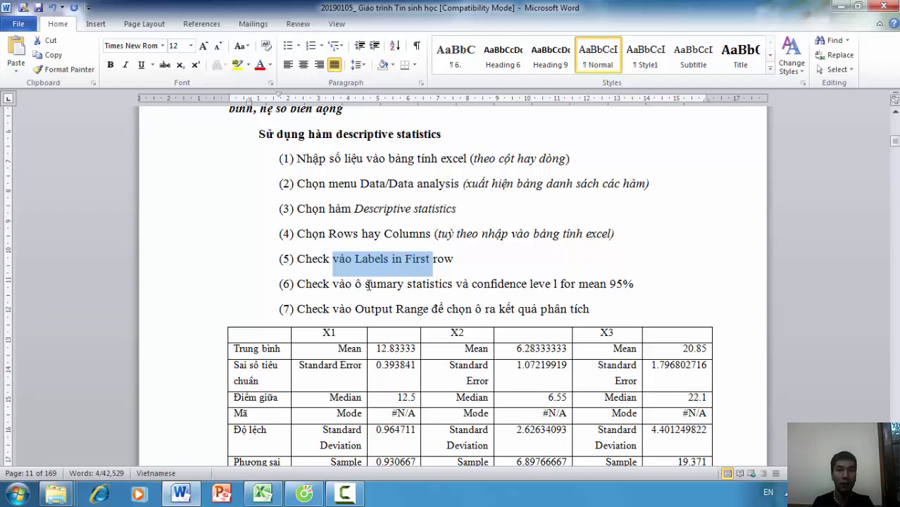
pyautogui.click(376, 284)
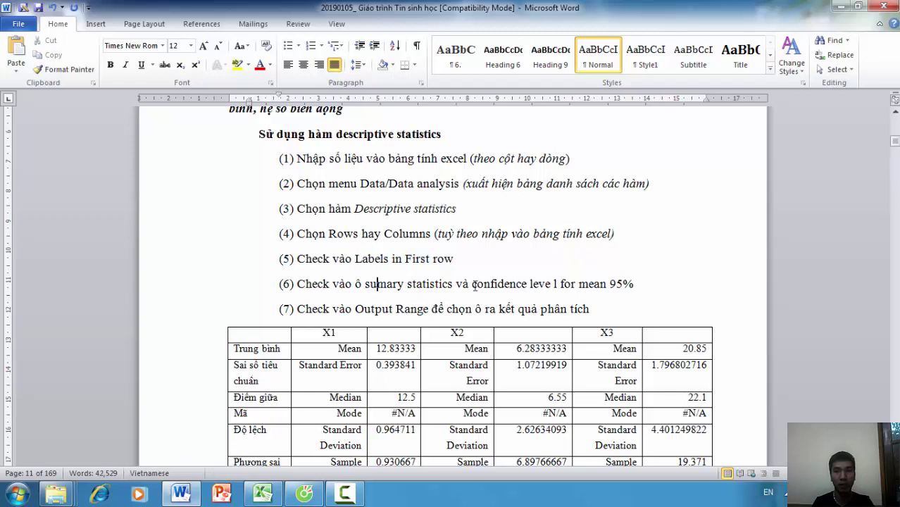
pyautogui.click(479, 284)
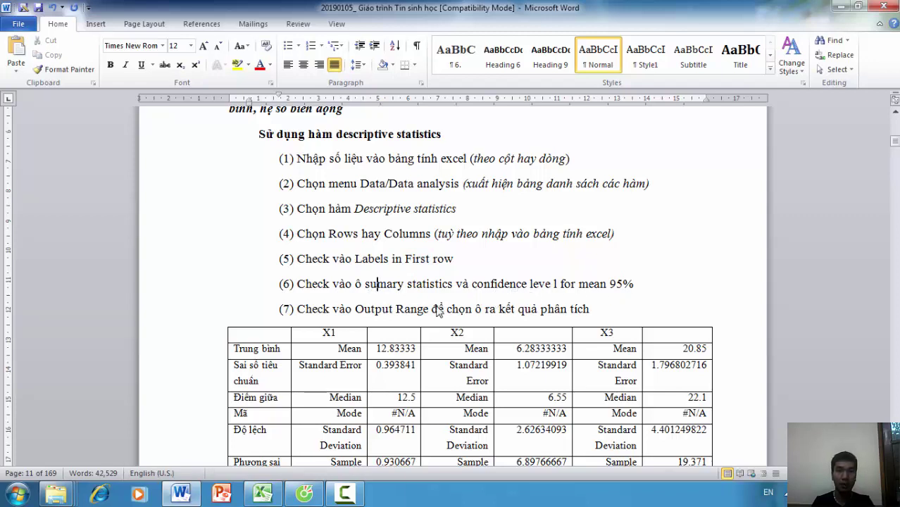
pyautogui.click(609, 108)
pyautogui.moveTo(357, 311); pyautogui.dragTo(422, 318)
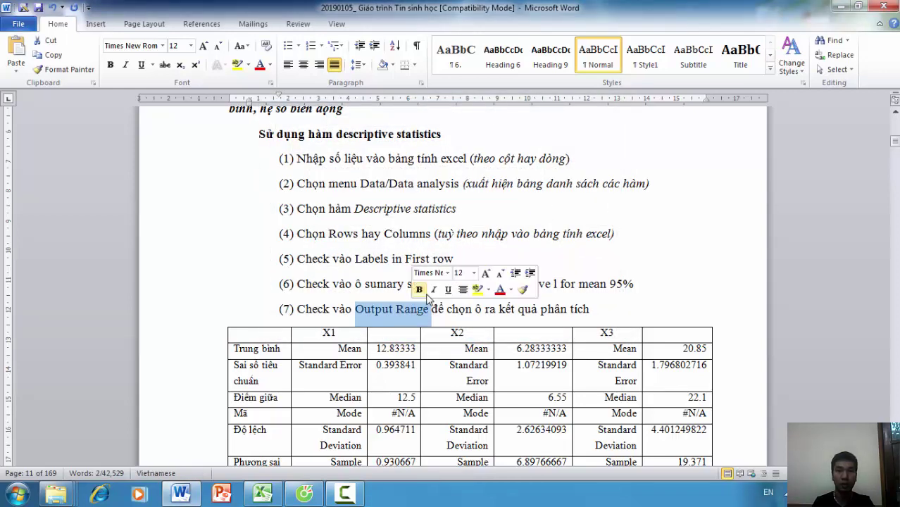
pyautogui.scroll(-1, 341, 280)
pyautogui.scroll(-1, 340, 279)
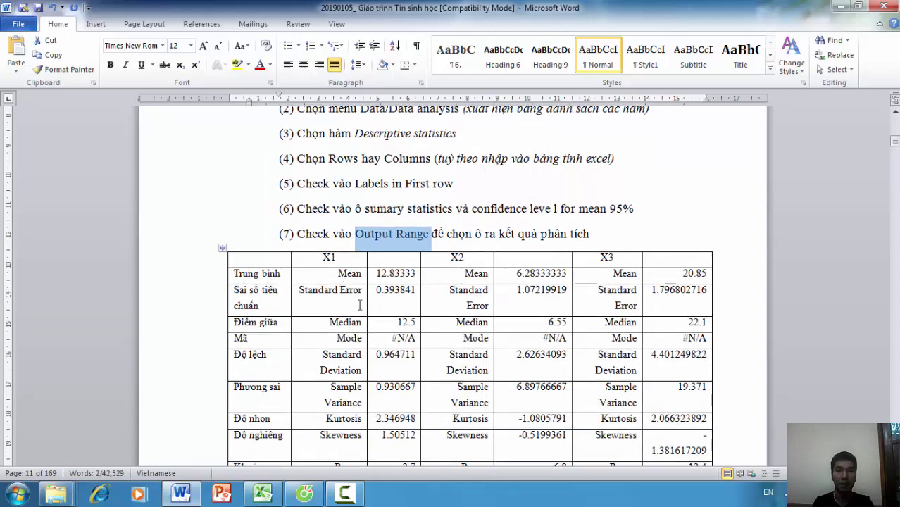
pyautogui.scroll(-1, 359, 305)
pyautogui.scroll(-2, 446, 322)
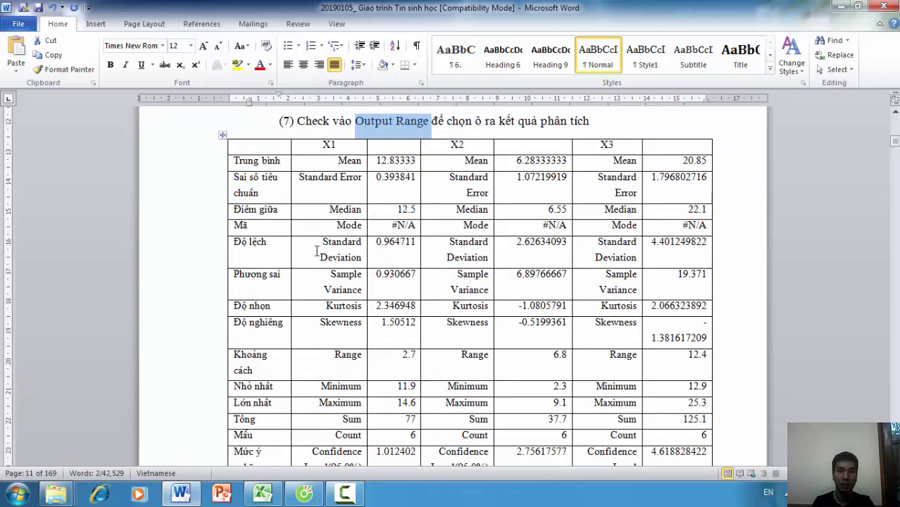
pyautogui.scroll(-1, 565, 243)
pyautogui.scroll(2, 483, 220)
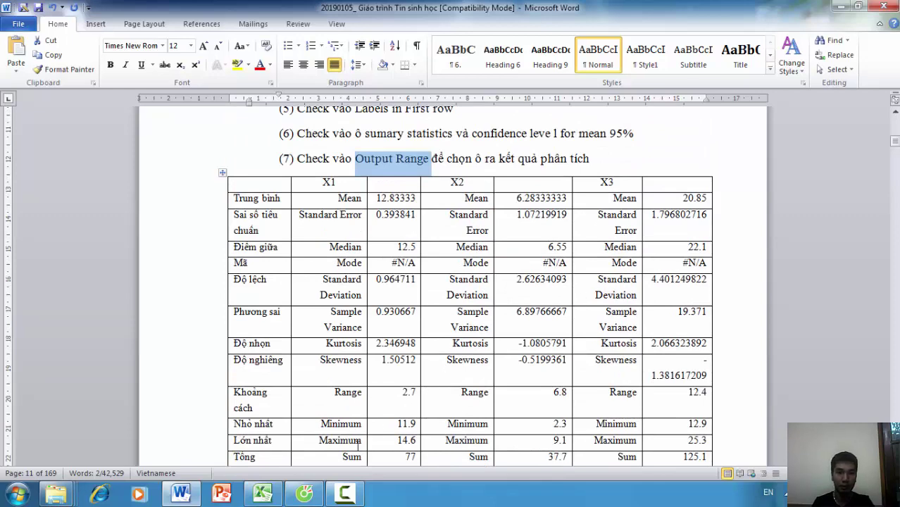
pyautogui.click(262, 493)
pyautogui.click(216, 246)
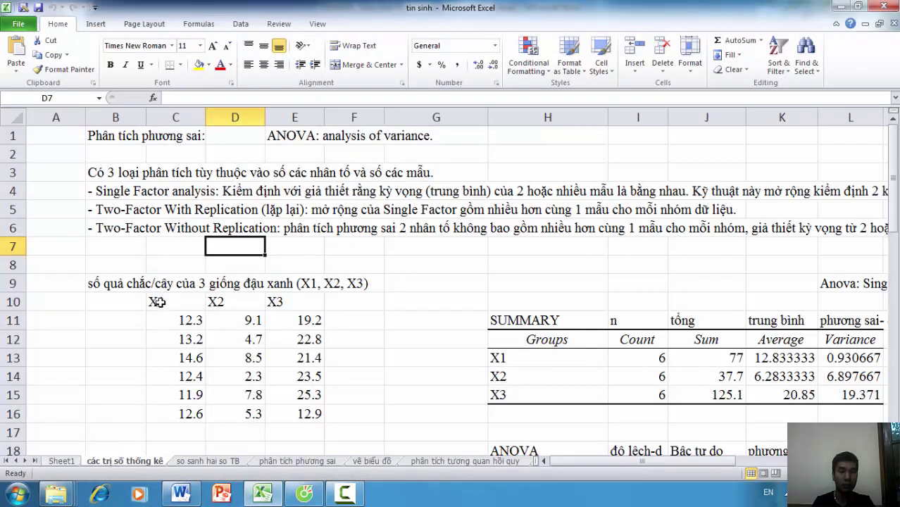
pyautogui.moveTo(157, 301); pyautogui.dragTo(284, 406)
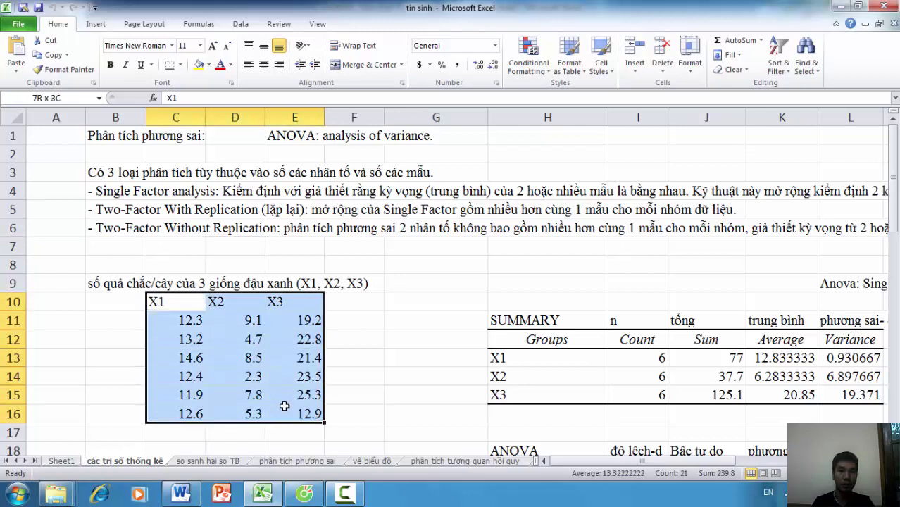
pyautogui.scroll(-1, 283, 406)
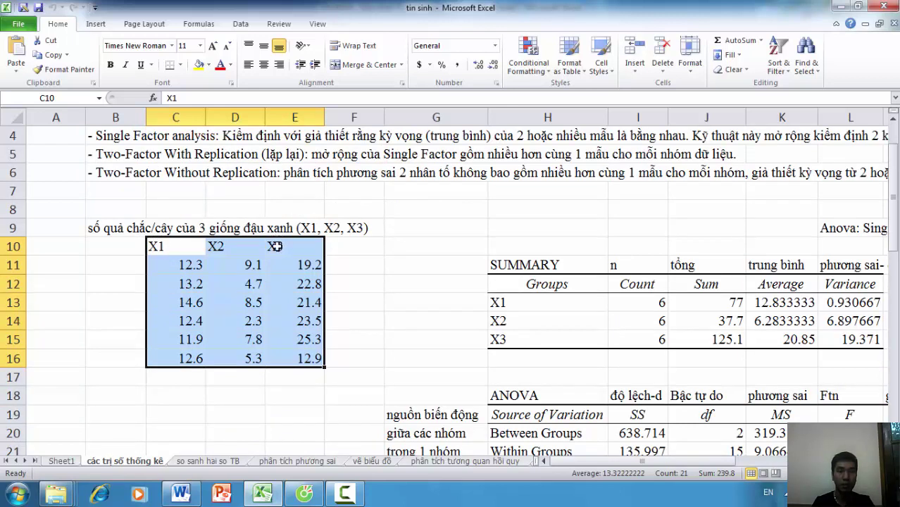
pyautogui.click(278, 247)
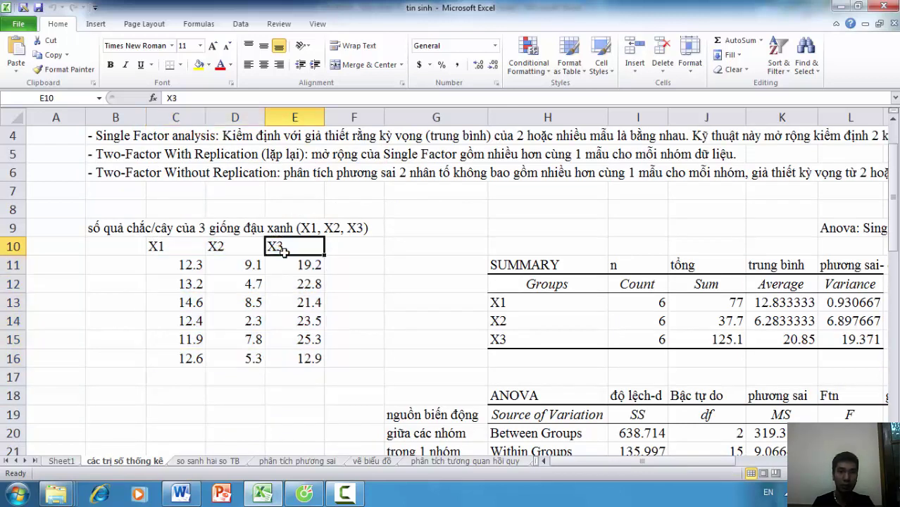
pyautogui.moveTo(168, 246); pyautogui.dragTo(179, 358)
pyautogui.moveTo(219, 246); pyautogui.dragTo(243, 358)
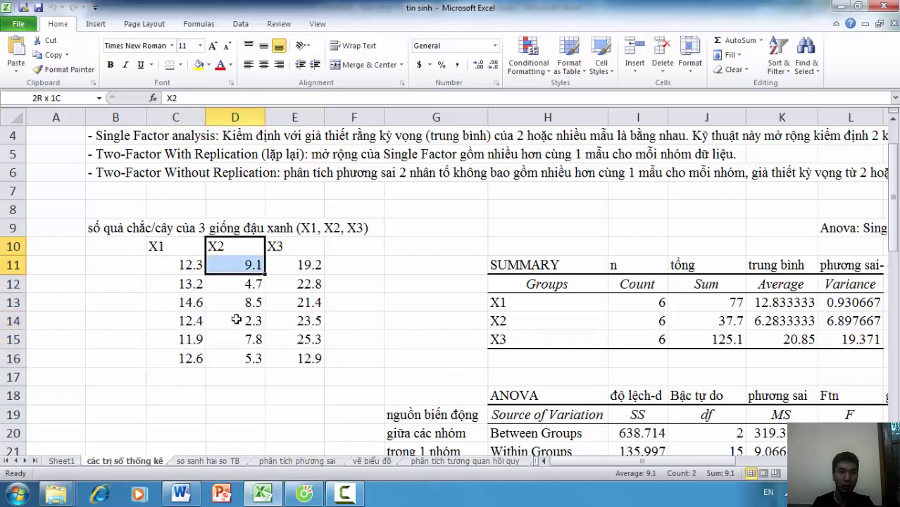
pyautogui.moveTo(288, 247); pyautogui.dragTo(292, 354)
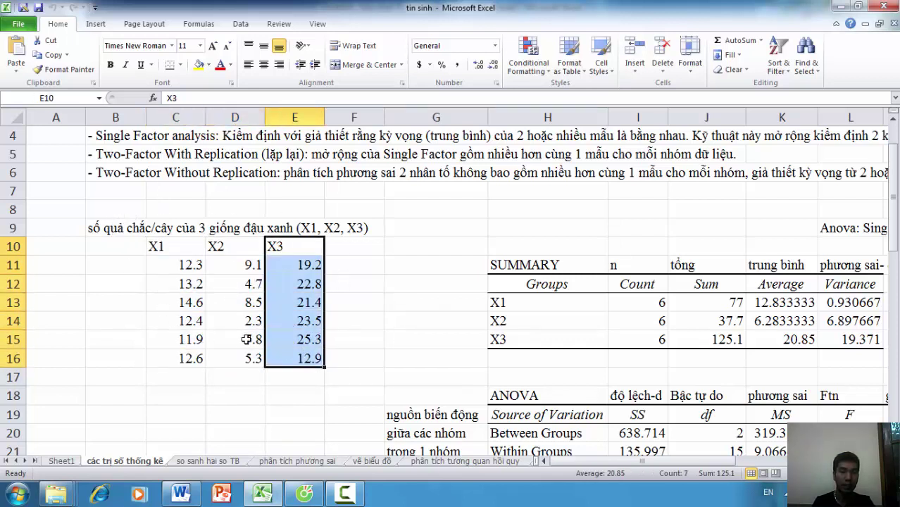
pyautogui.moveTo(158, 243); pyautogui.dragTo(308, 360)
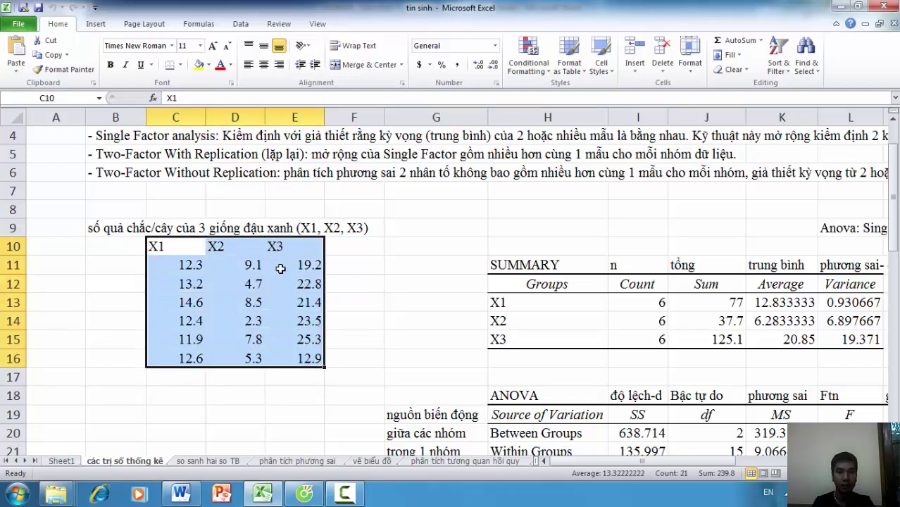
pyautogui.scroll(-3, 282, 271)
pyautogui.scroll(-3, 279, 277)
pyautogui.scroll(3, 280, 276)
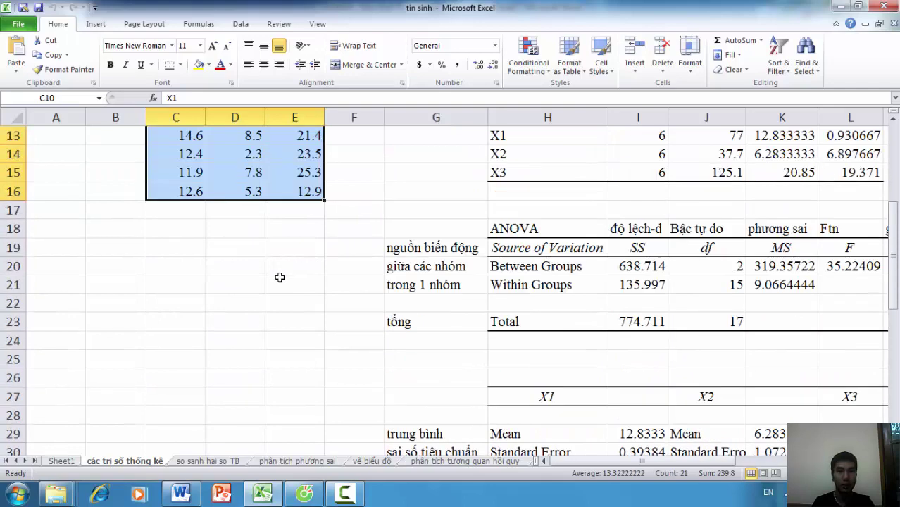
pyautogui.scroll(4, 279, 276)
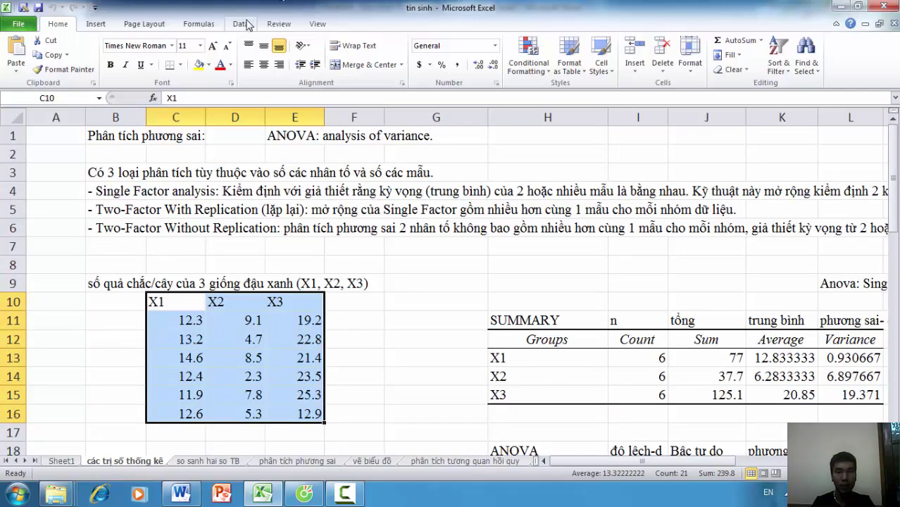
pyautogui.click(212, 320)
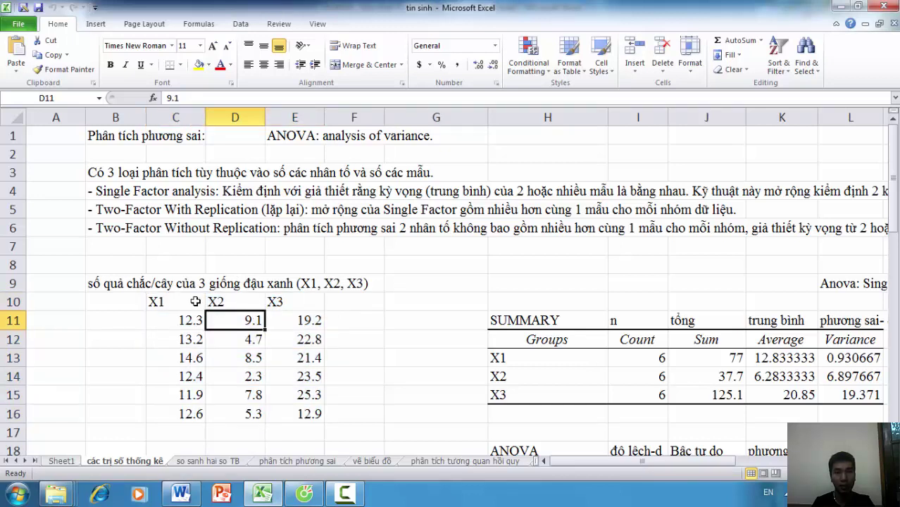
pyautogui.moveTo(191, 301); pyautogui.dragTo(181, 415)
pyautogui.moveTo(235, 304); pyautogui.dragTo(232, 412)
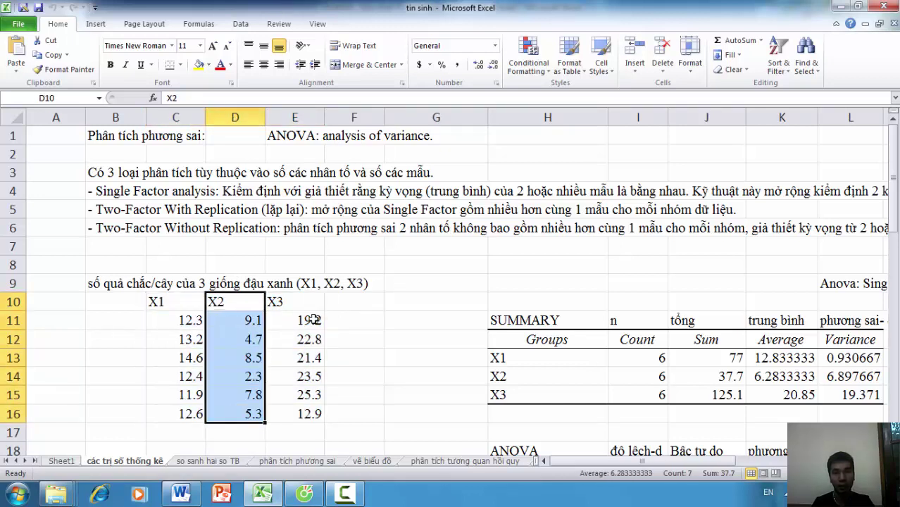
pyautogui.click(314, 301)
pyautogui.moveTo(303, 324); pyautogui.dragTo(292, 413)
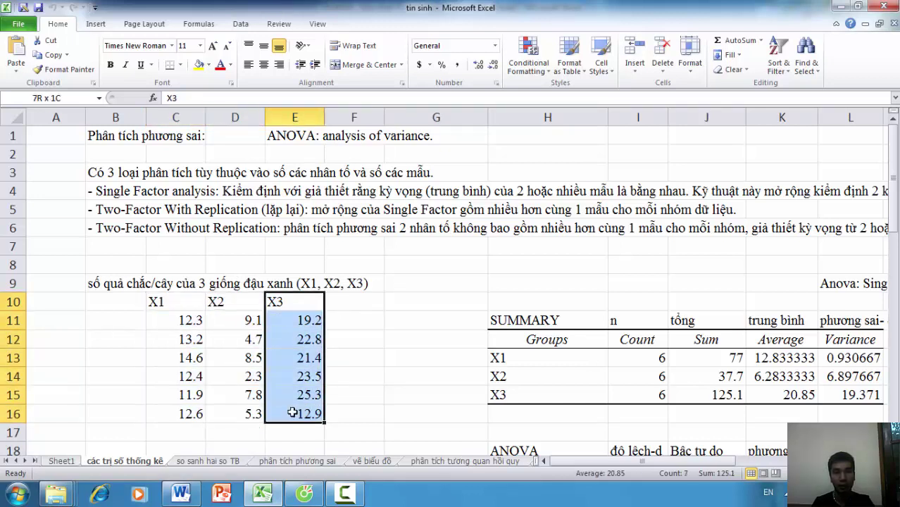
# Choose Descriptive Statistics from the Data Analysis tool list and confirm it
pyautogui.click(242, 25)
pyautogui.click(803, 42)
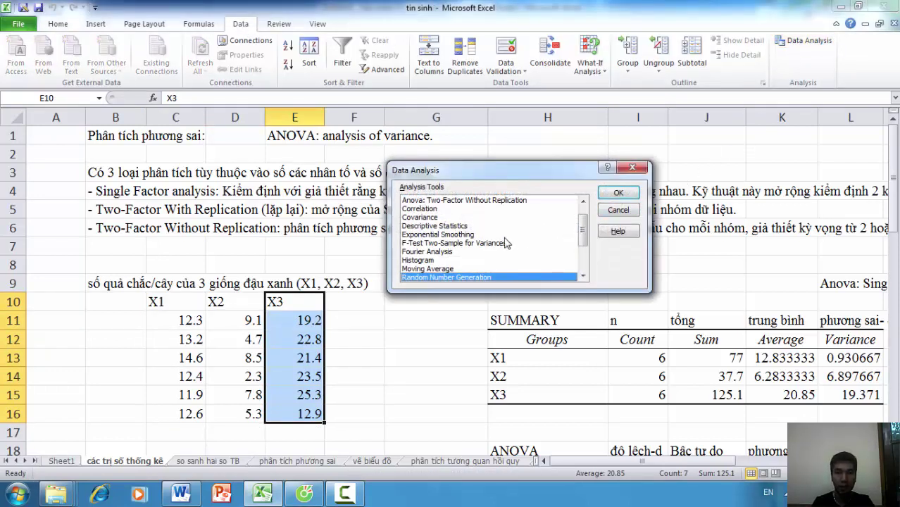
pyautogui.click(505, 236)
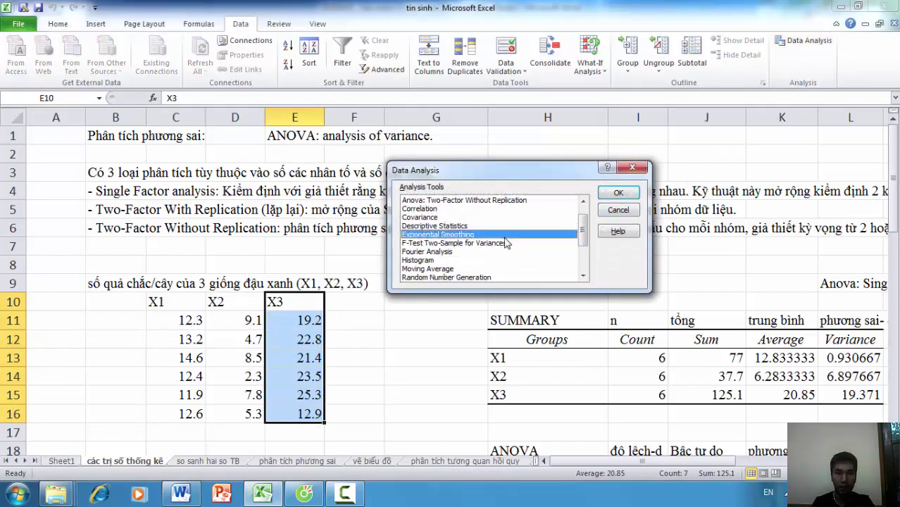
pyautogui.click(417, 226)
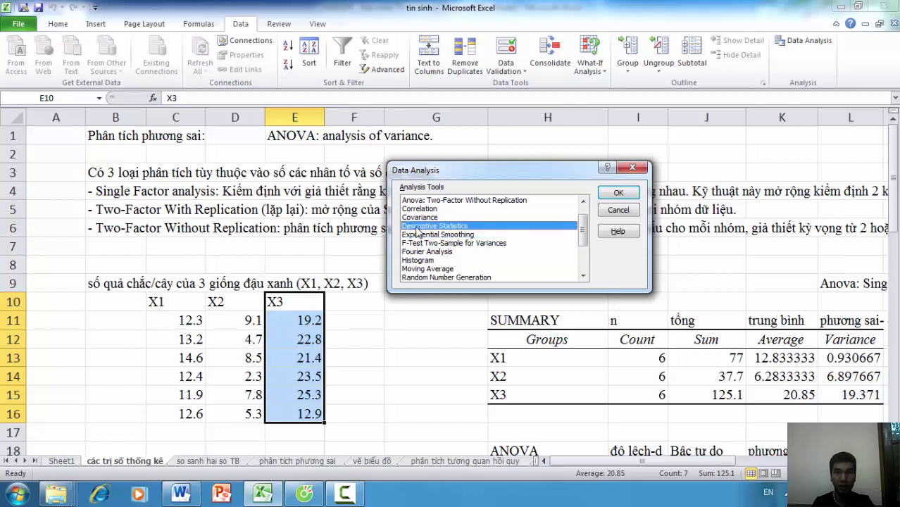
pyautogui.click(618, 194)
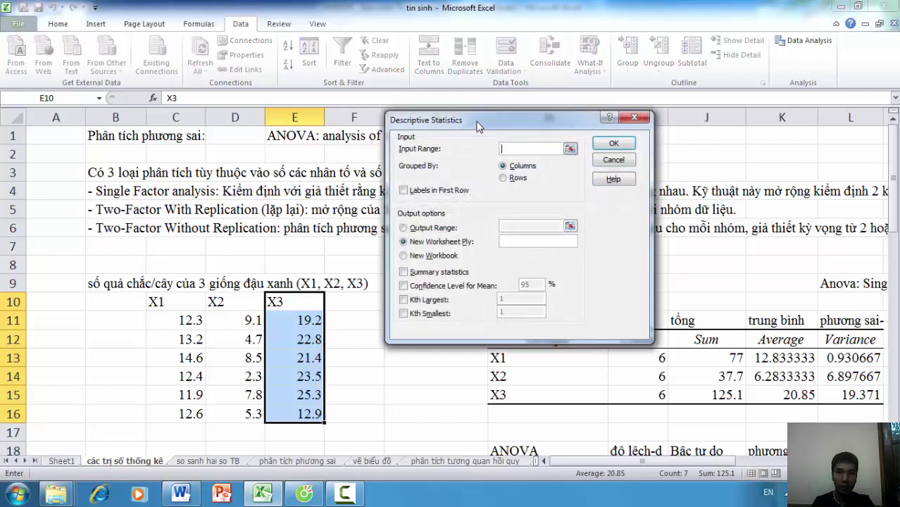
pyautogui.moveTo(479, 72); pyautogui.dragTo(502, 167)
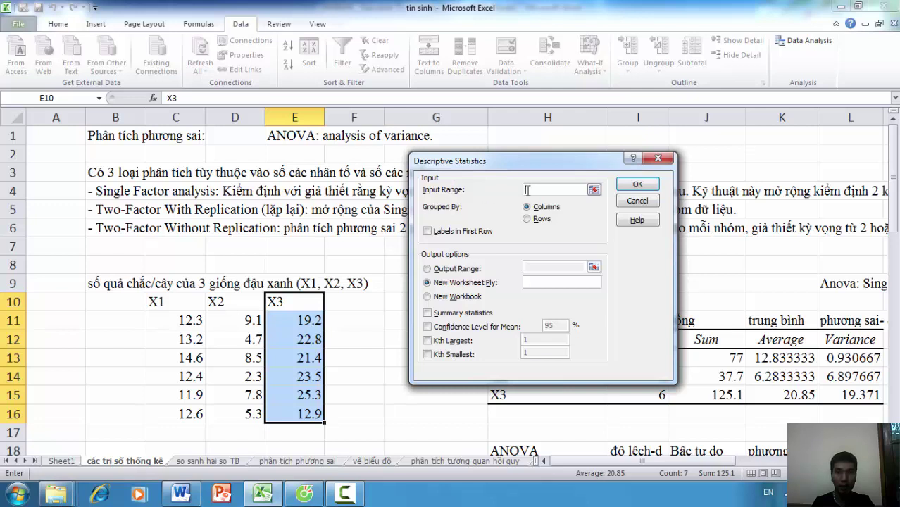
pyautogui.moveTo(182, 301); pyautogui.dragTo(292, 413)
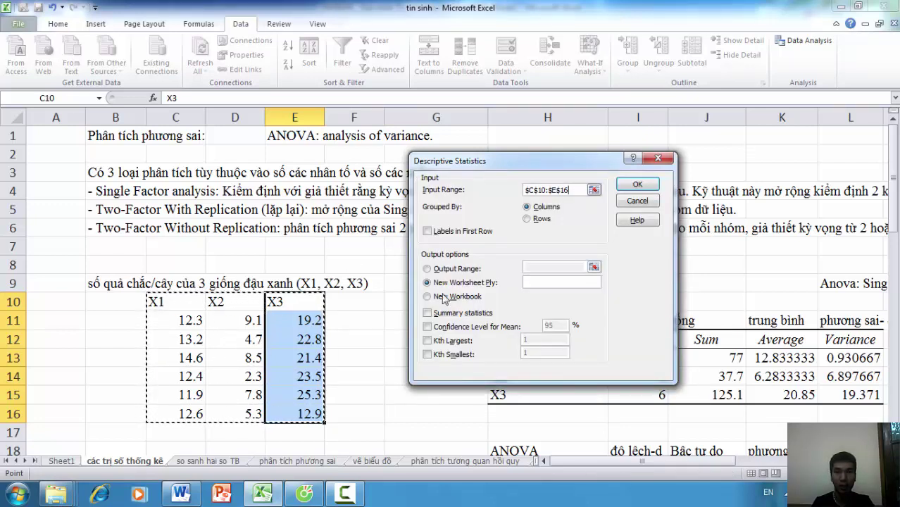
pyautogui.click(593, 189)
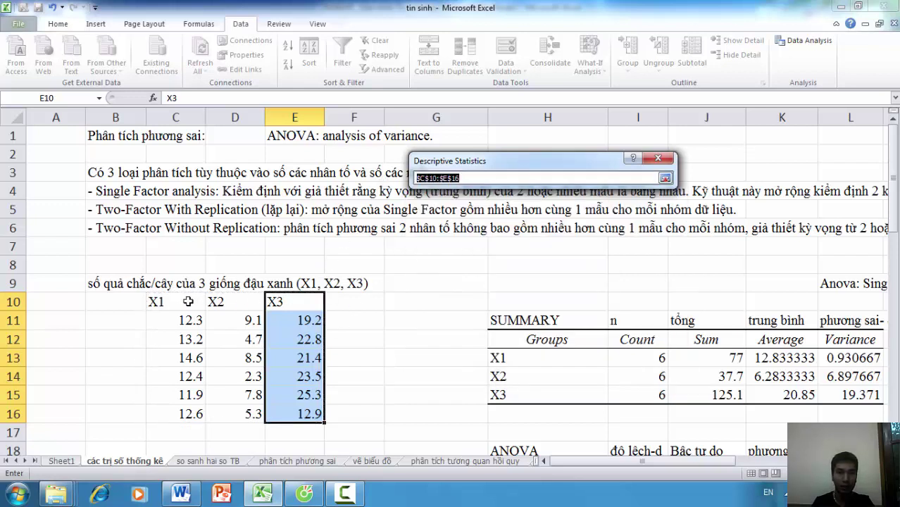
pyautogui.moveTo(186, 302); pyautogui.dragTo(284, 413)
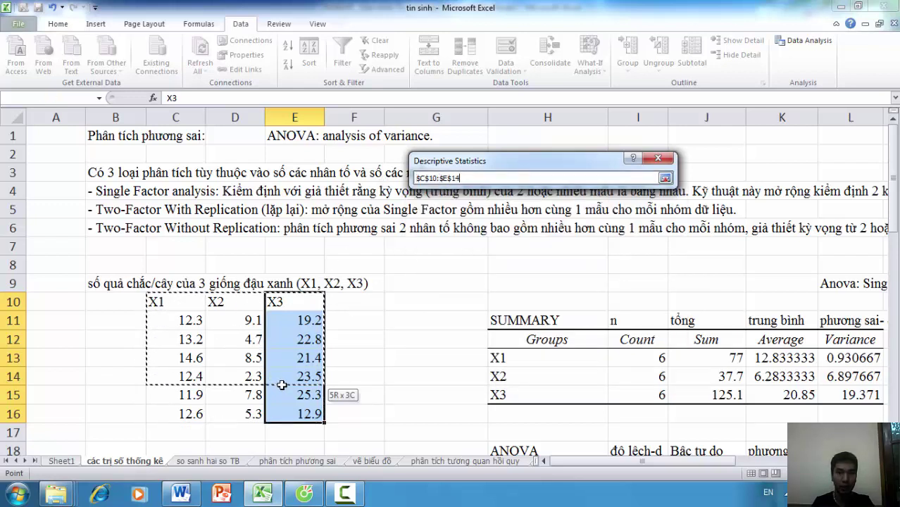
pyautogui.click(357, 300)
pyautogui.moveTo(168, 301); pyautogui.dragTo(163, 326)
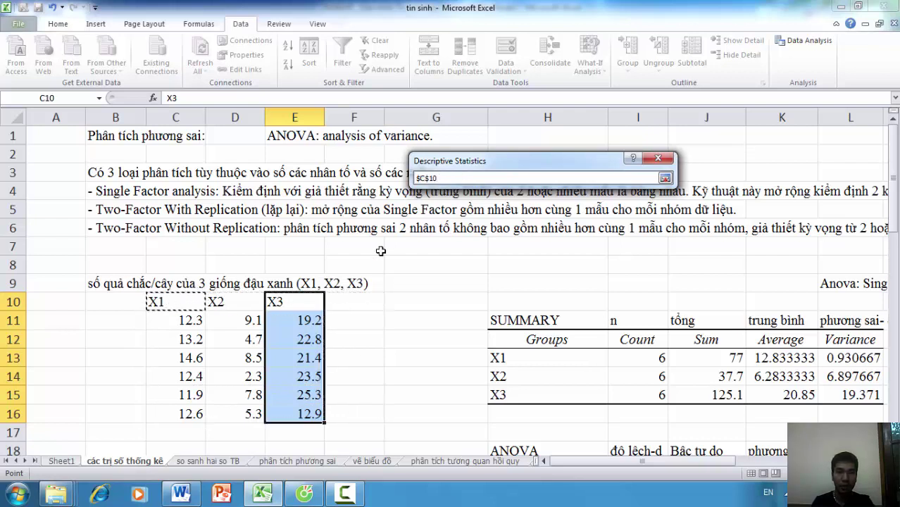
pyautogui.moveTo(233, 361); pyautogui.dragTo(295, 415)
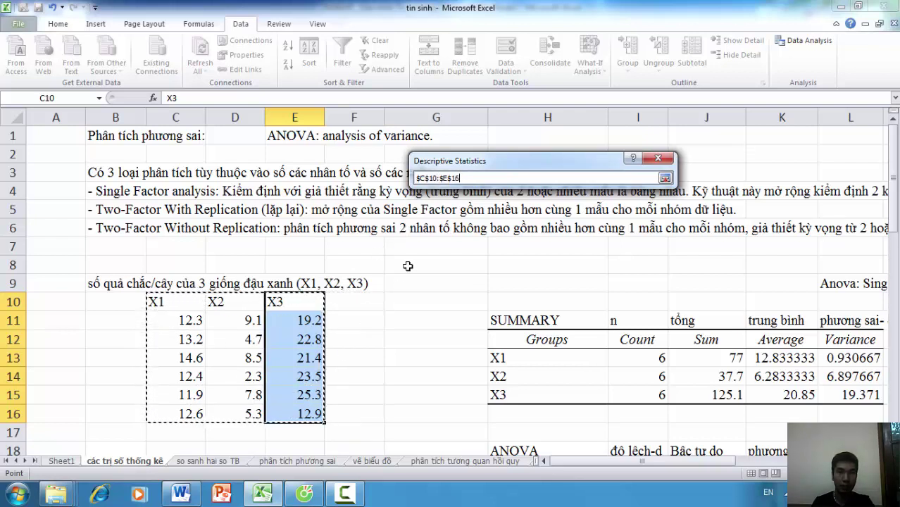
pyautogui.click(437, 282)
pyautogui.moveTo(442, 178); pyautogui.dragTo(415, 177)
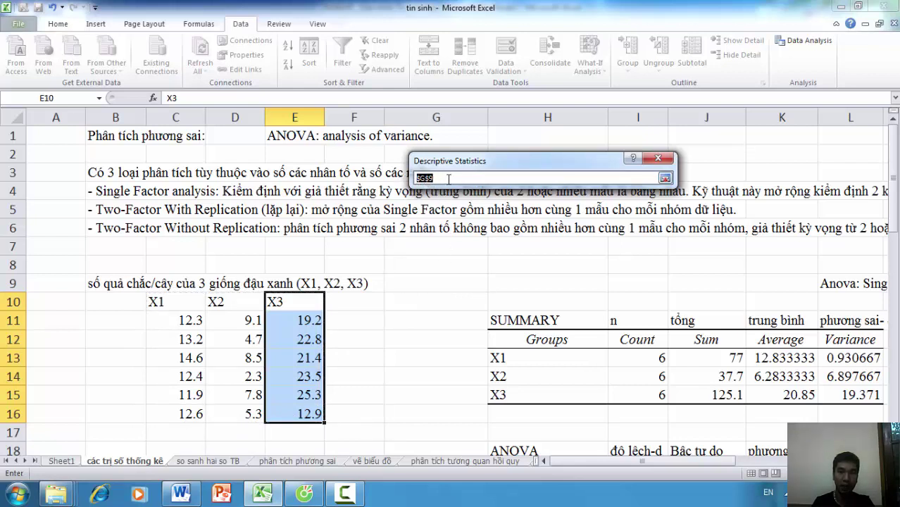
pyautogui.click(583, 179)
pyautogui.click(664, 178)
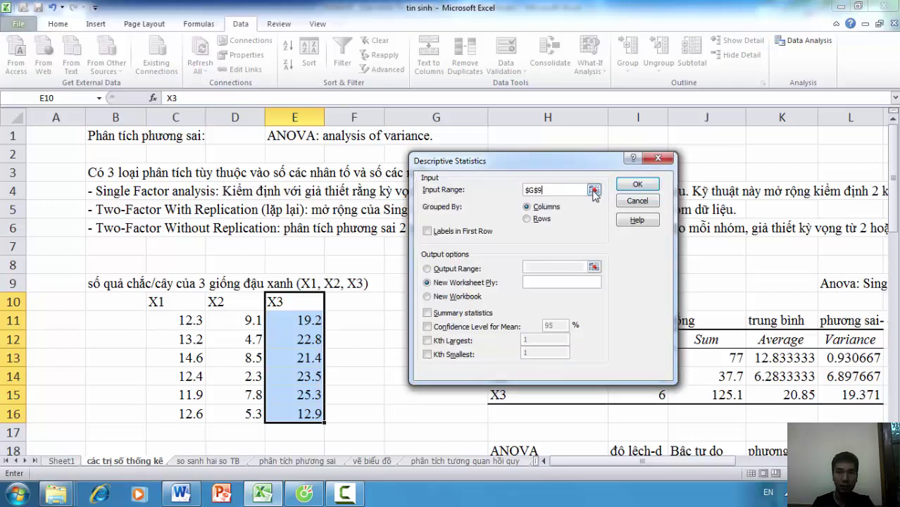
pyautogui.click(594, 191)
pyautogui.click(664, 178)
pyautogui.click(594, 191)
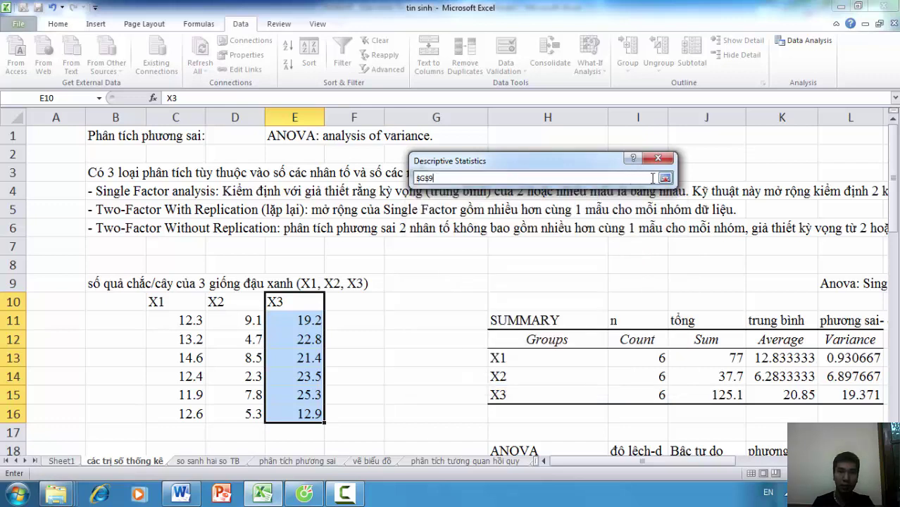
pyautogui.click(667, 182)
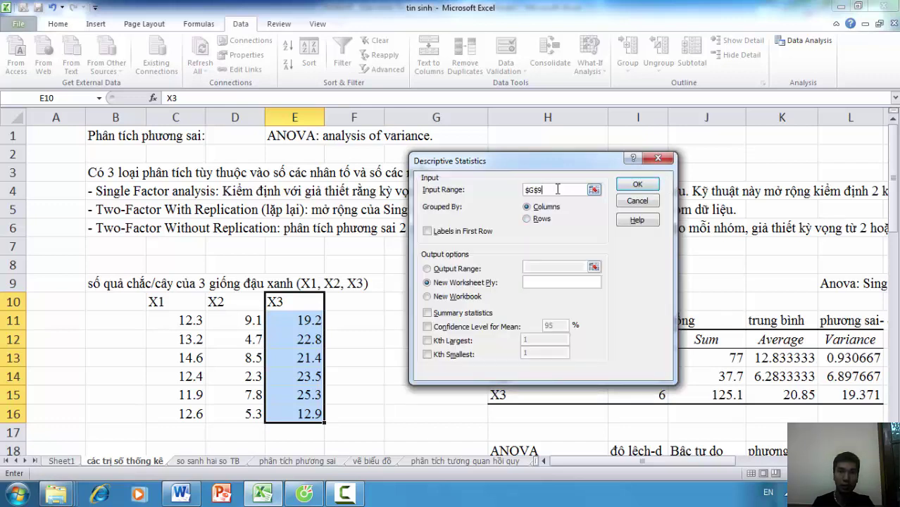
pyautogui.moveTo(550, 190); pyautogui.dragTo(524, 190)
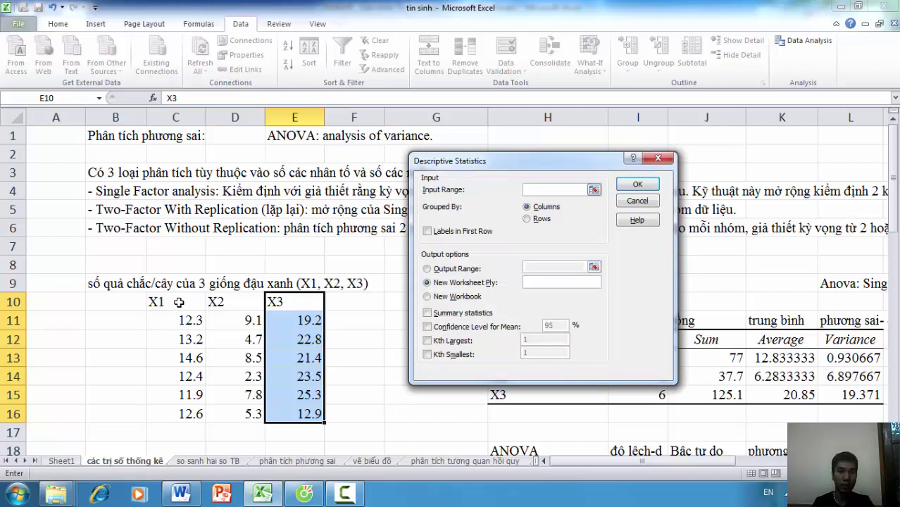
# Set the input range to the full X1–X3 table C10:E16, including headers
pyautogui.moveTo(169, 303); pyautogui.dragTo(291, 415)
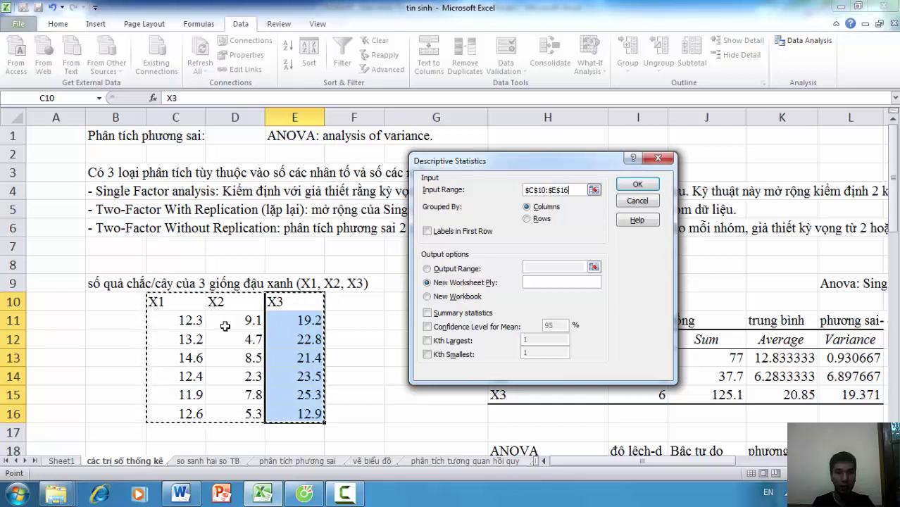
pyautogui.moveTo(179, 321); pyautogui.dragTo(289, 414)
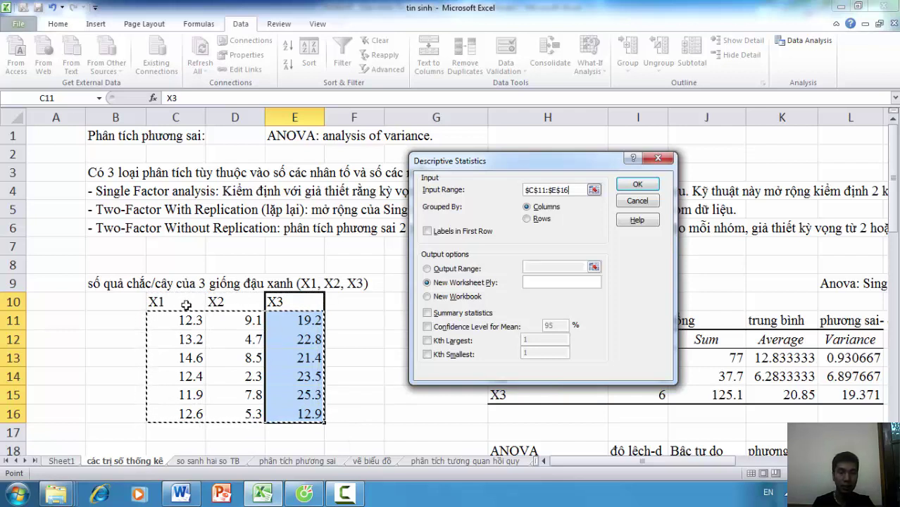
pyautogui.moveTo(186, 305); pyautogui.dragTo(294, 414)
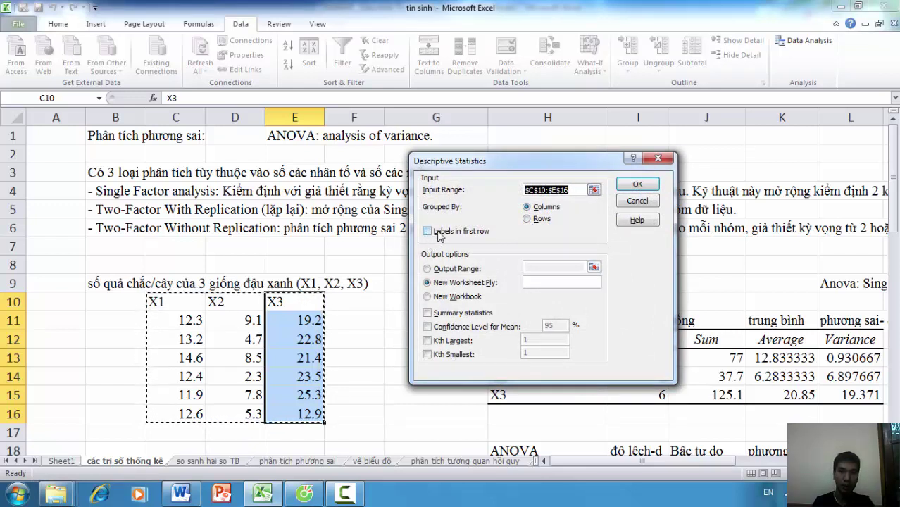
# Tick Labels in first row and point the output range at cell D54
pyautogui.click(427, 233)
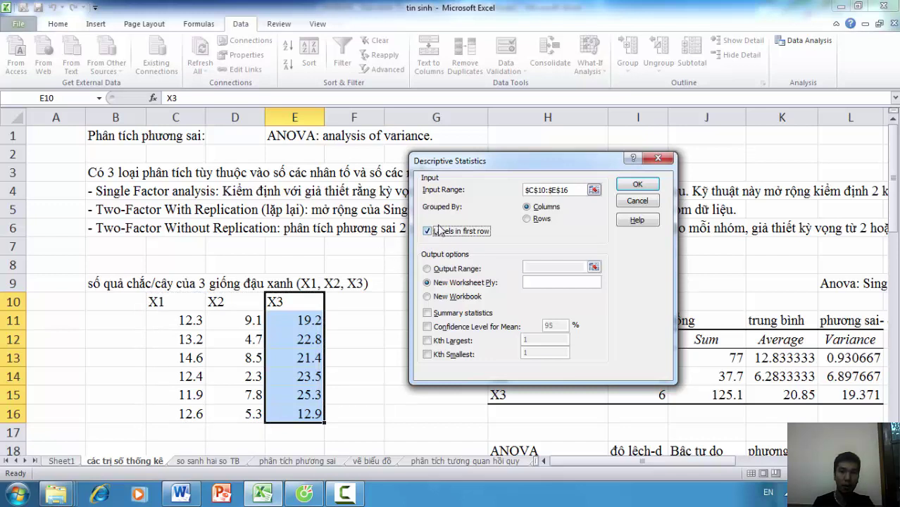
pyautogui.click(440, 270)
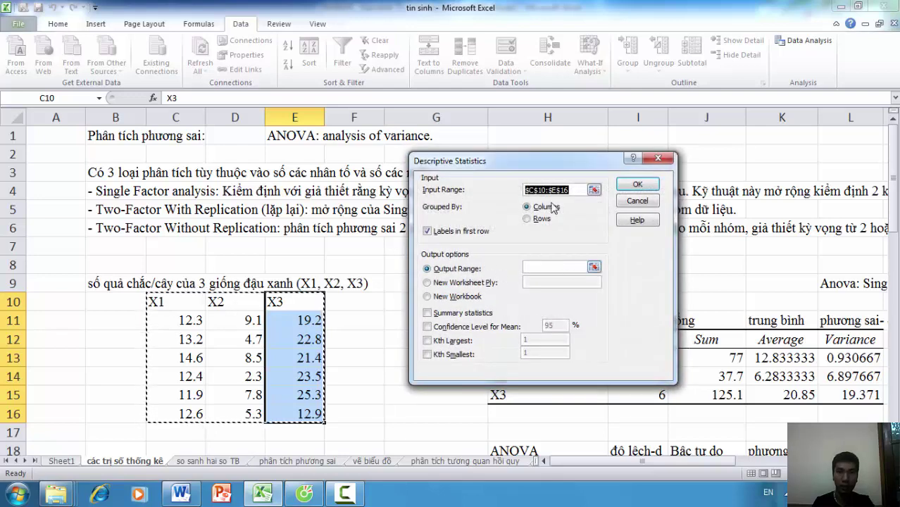
pyautogui.click(543, 268)
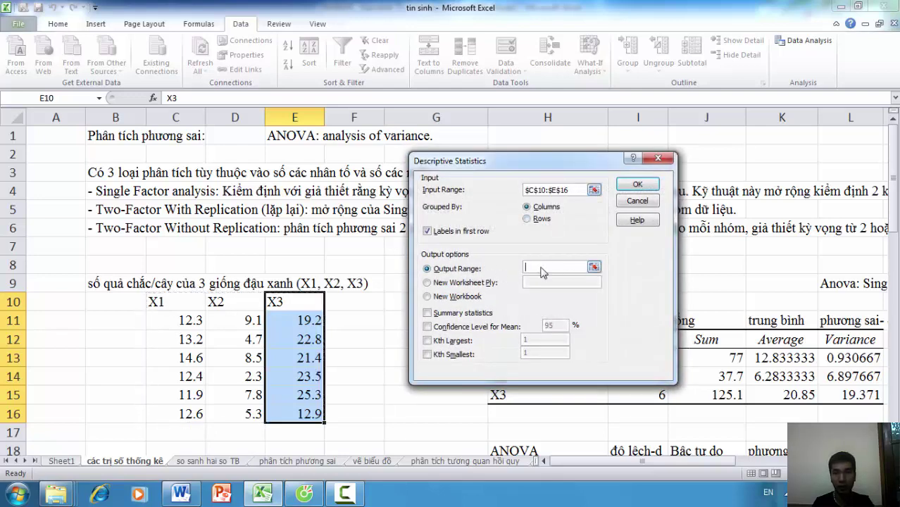
pyautogui.scroll(-3, 271, 415)
pyautogui.scroll(-6, 272, 414)
pyautogui.scroll(-7, 267, 412)
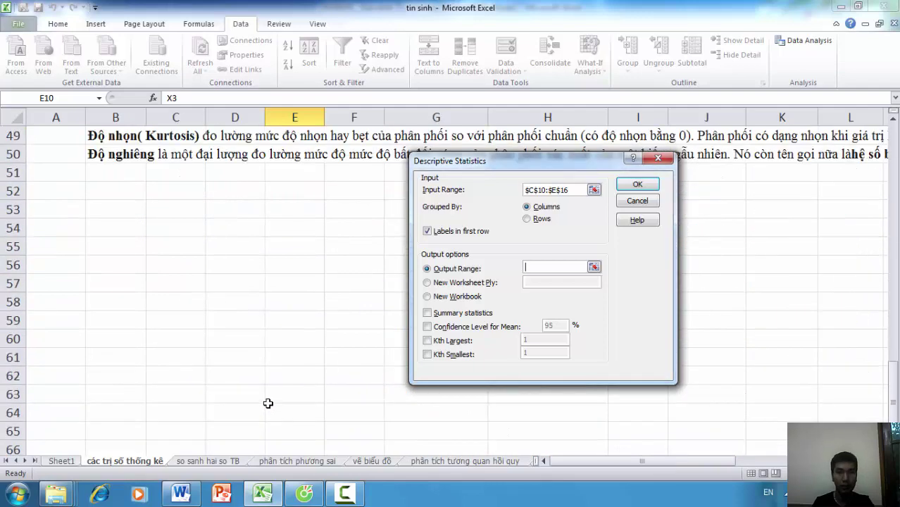
pyautogui.scroll(1, 240, 402)
pyautogui.click(247, 282)
pyautogui.scroll(1, 261, 280)
pyautogui.scroll(5, 261, 280)
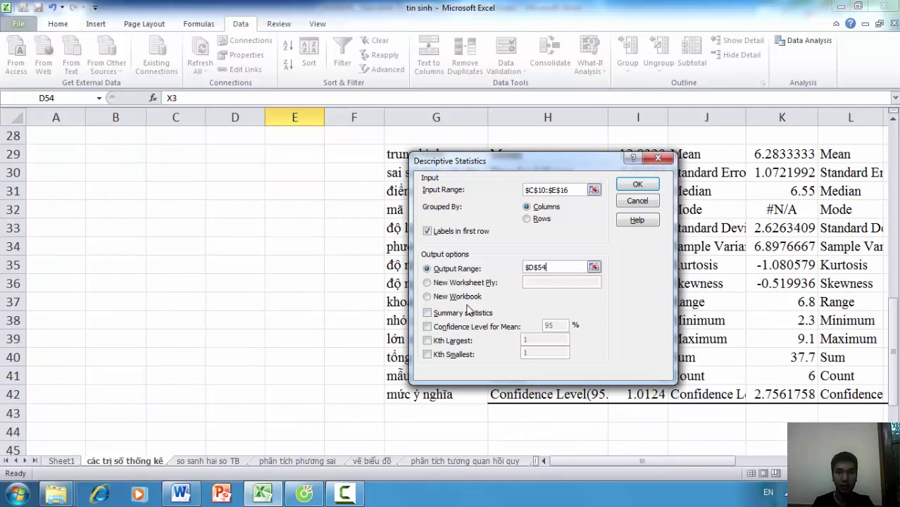
# Change the output cell to D55 and enable summary statistics and 95% confidence level
pyautogui.click(486, 284)
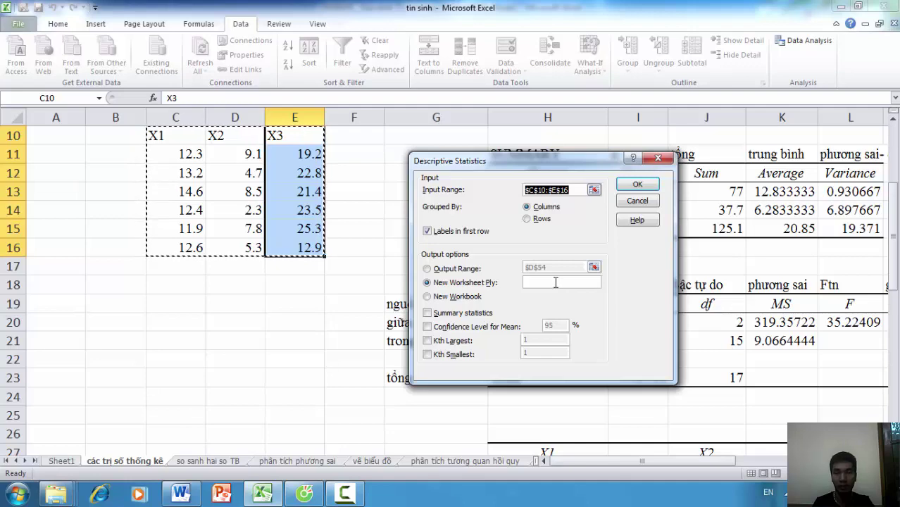
pyautogui.click(441, 268)
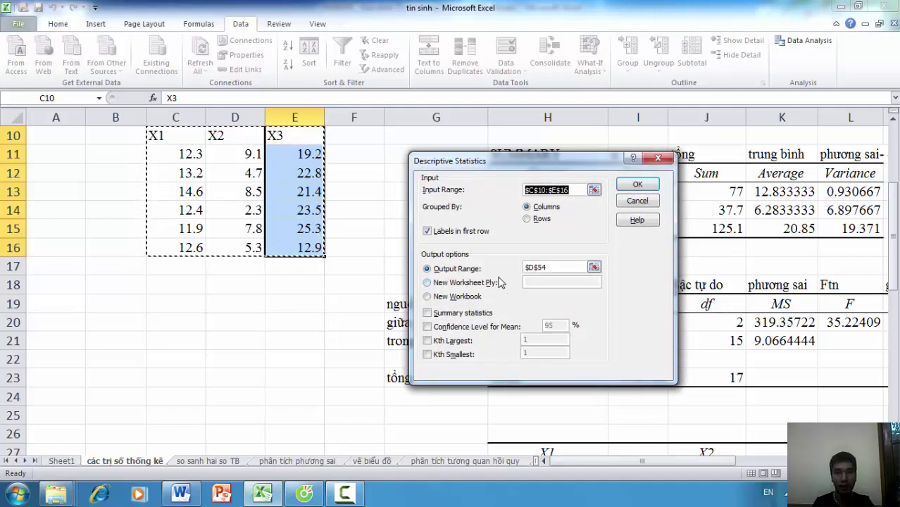
pyautogui.click(549, 268)
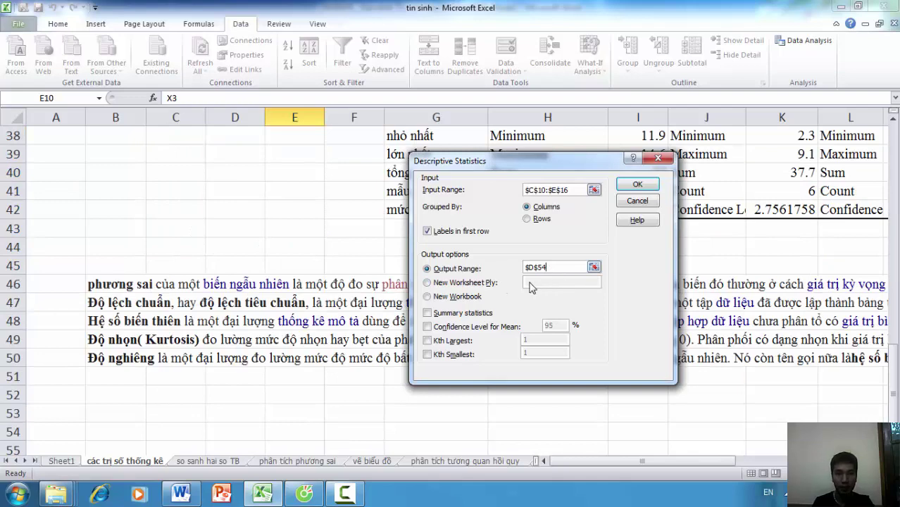
pyautogui.scroll(-1, 521, 292)
pyautogui.scroll(-2, 493, 299)
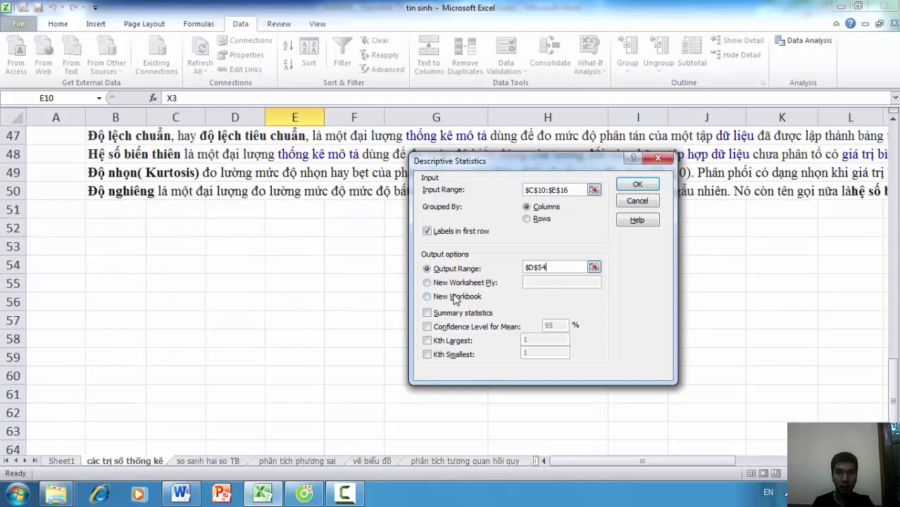
pyautogui.doubleClick(550, 266)
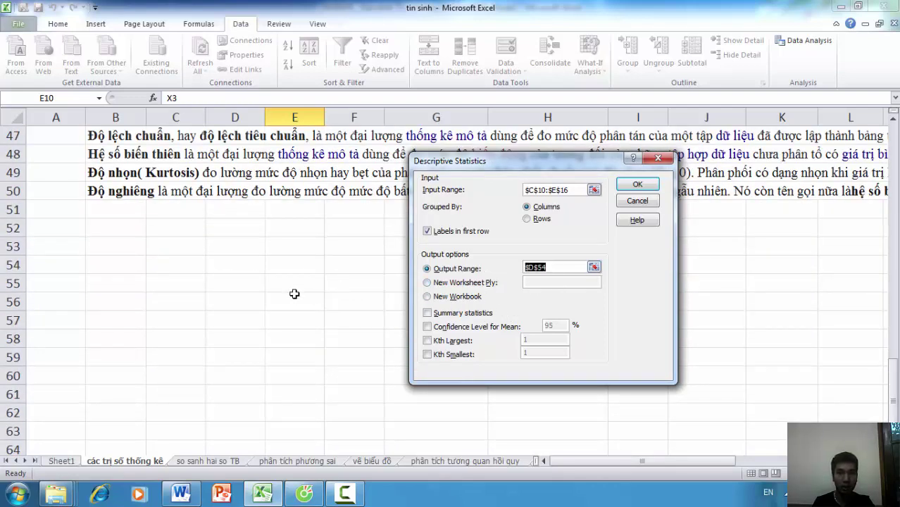
pyautogui.click(245, 280)
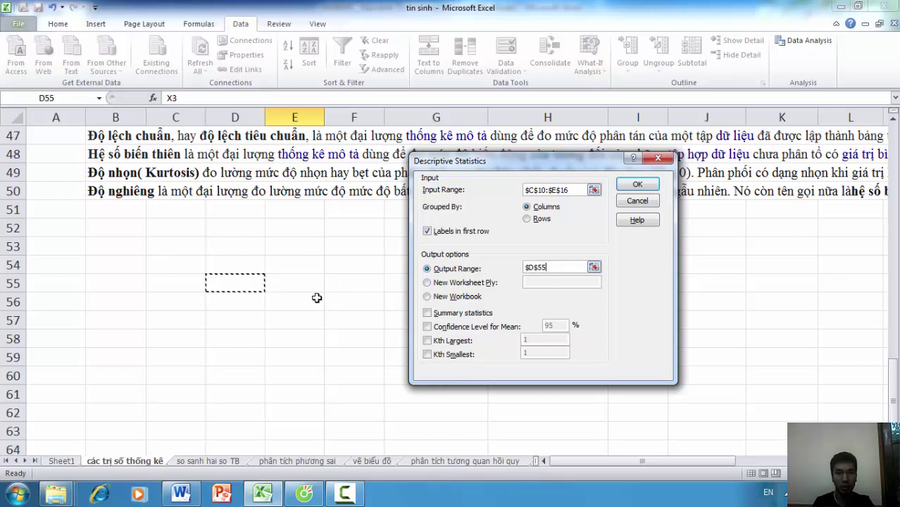
pyautogui.click(428, 313)
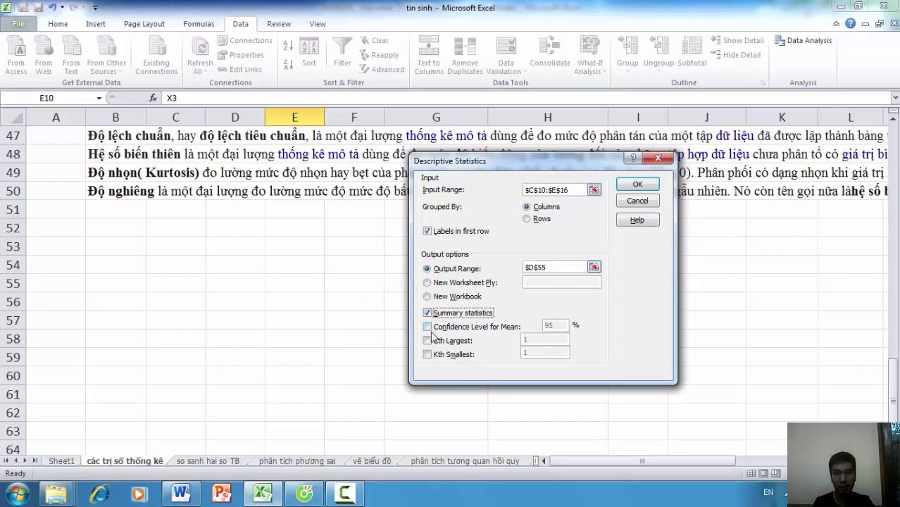
pyautogui.click(427, 327)
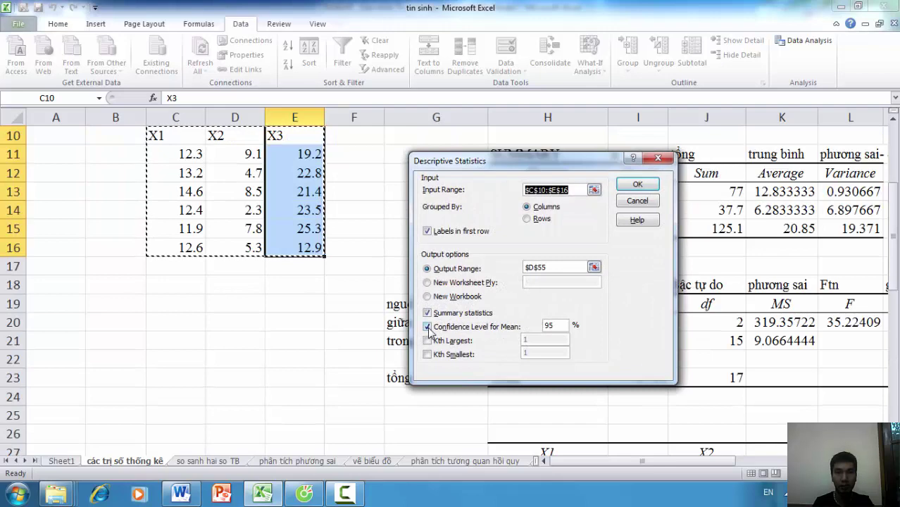
pyautogui.click(635, 186)
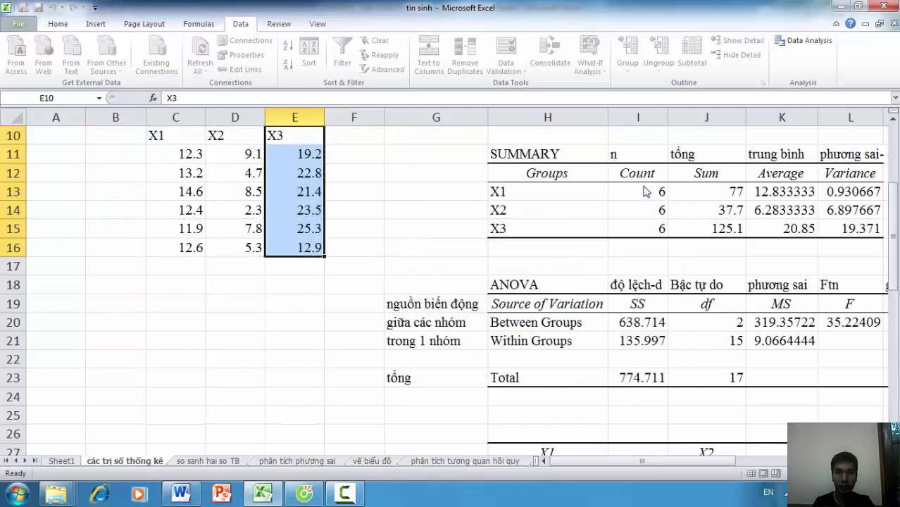
pyautogui.scroll(-1, 433, 264)
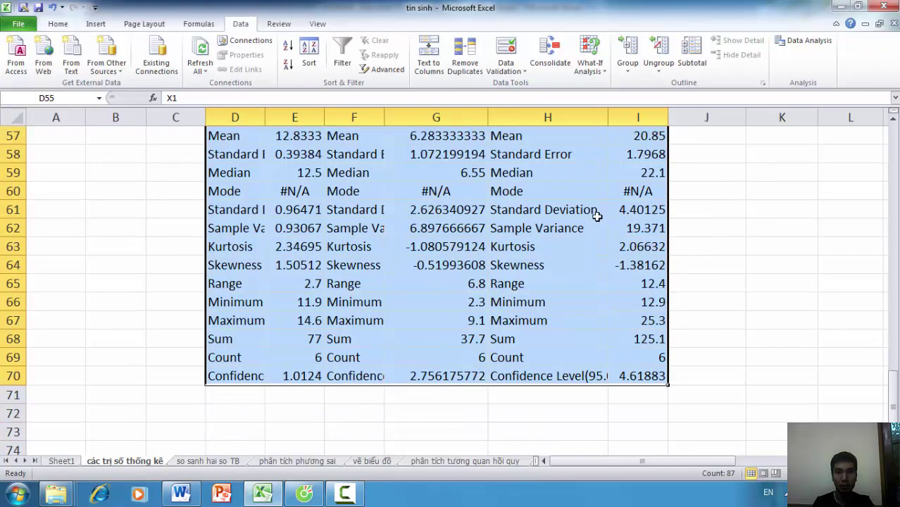
pyautogui.scroll(1, 576, 230)
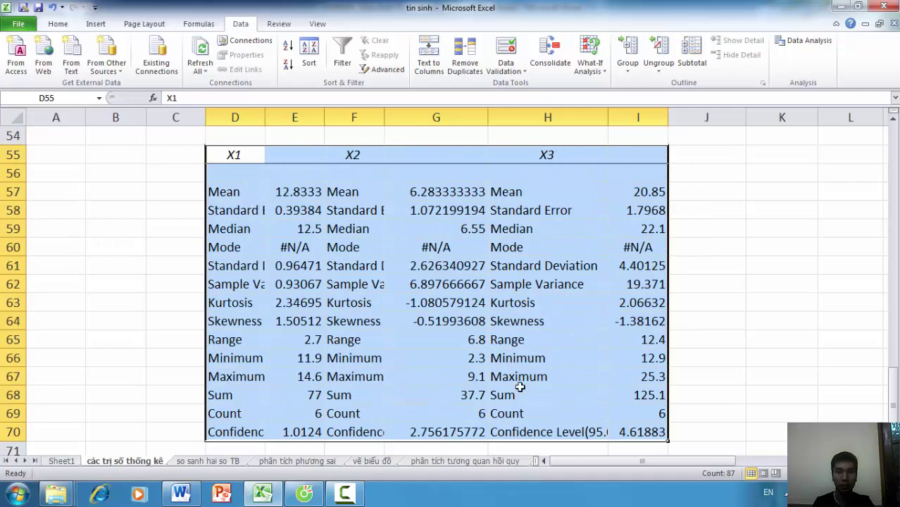
pyautogui.moveTo(234, 155)
pyautogui.mouseDown()
pyautogui.moveTo(572, 419)
pyautogui.moveTo(615, 430)
pyautogui.mouseUp()
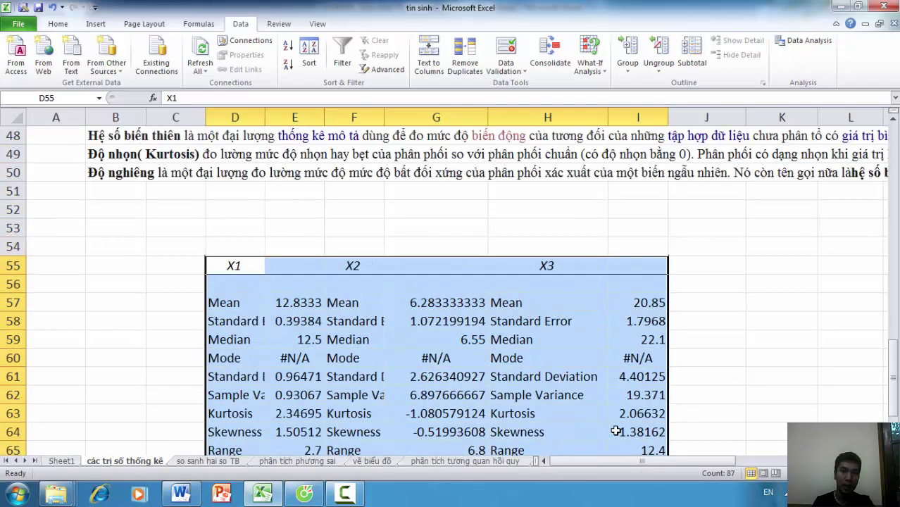
pyautogui.scroll(5, 615, 430)
pyautogui.scroll(4, 614, 430)
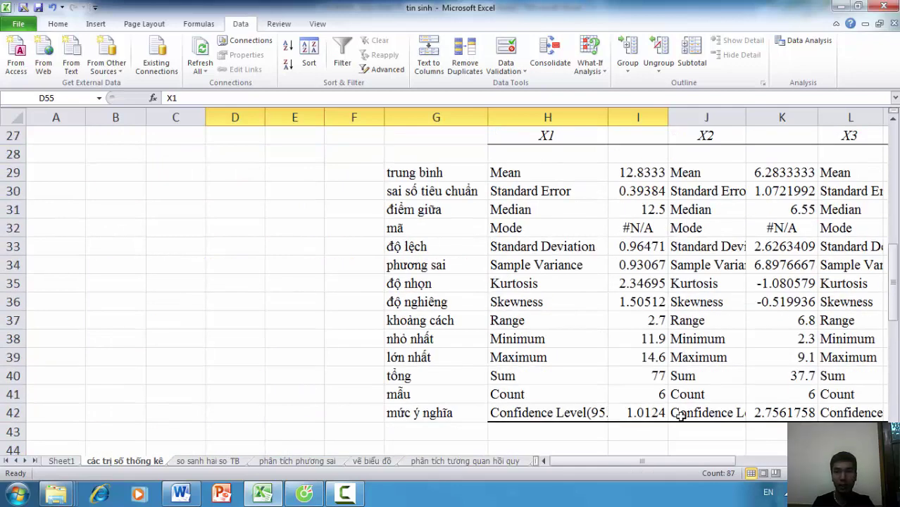
pyautogui.hscroll(1, 469, 281)
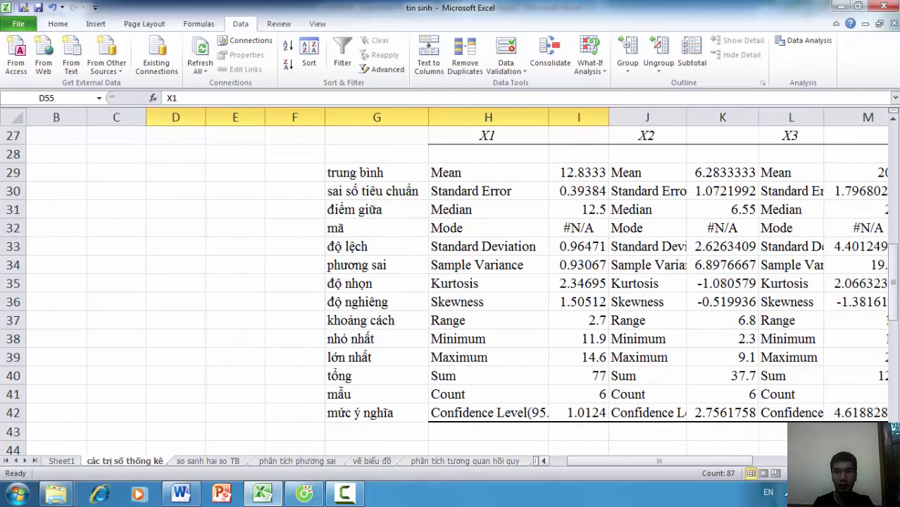
pyautogui.hscroll(1, 469, 282)
pyautogui.hscroll(1, 470, 281)
pyautogui.hscroll(1, 469, 281)
pyautogui.hscroll(1, 485, 286)
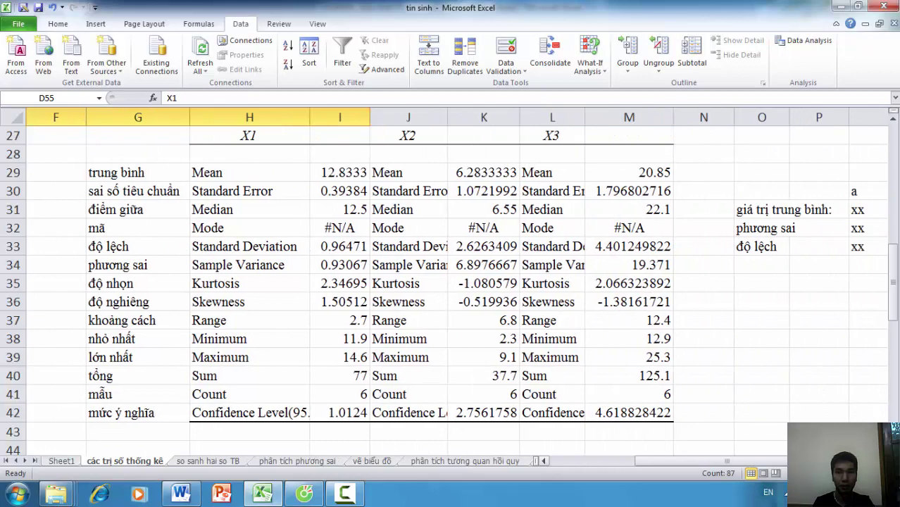
pyautogui.click(133, 171)
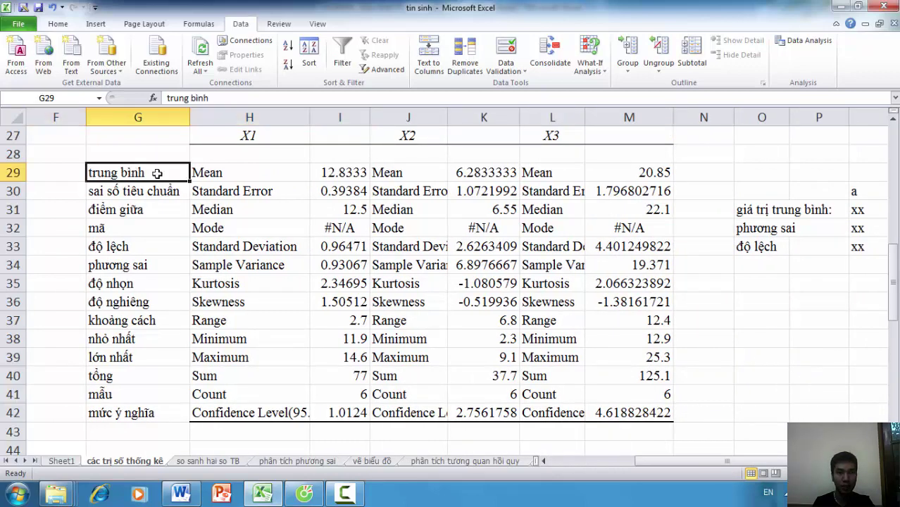
pyautogui.click(193, 176)
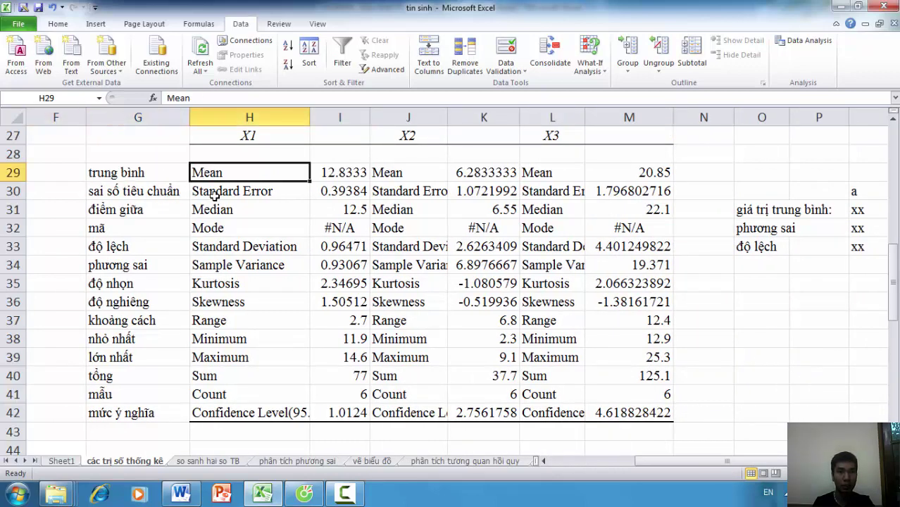
pyautogui.moveTo(161, 243)
pyautogui.mouseDown()
pyautogui.moveTo(211, 249)
pyautogui.moveTo(216, 271)
pyautogui.mouseUp()
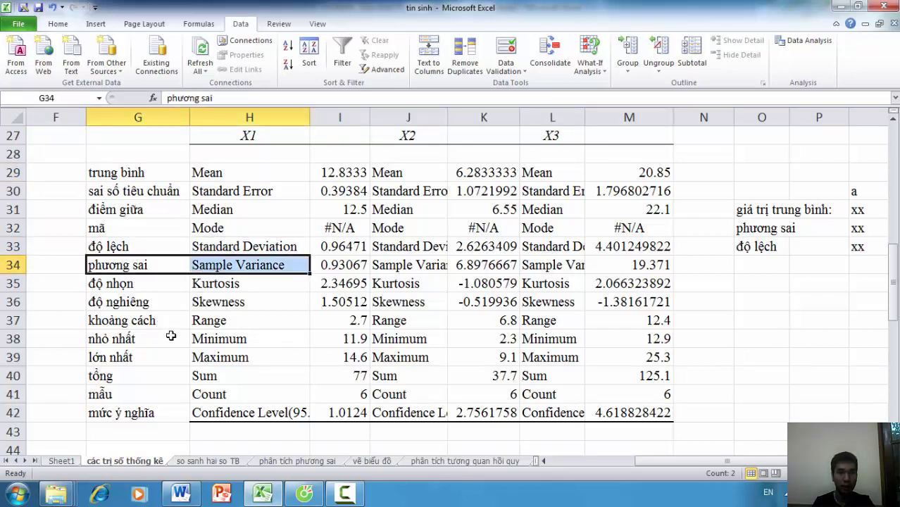
pyautogui.moveTo(169, 339); pyautogui.dragTo(204, 340)
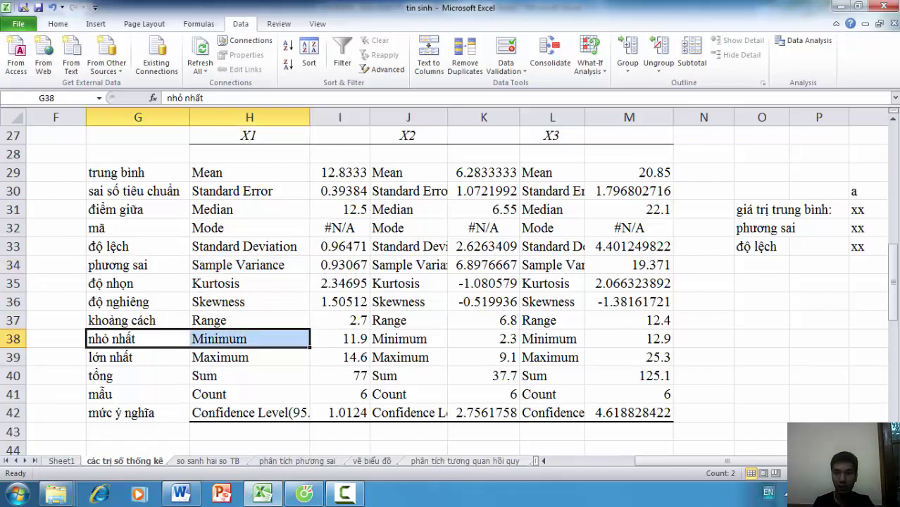
pyautogui.hscroll(2, 451, 282)
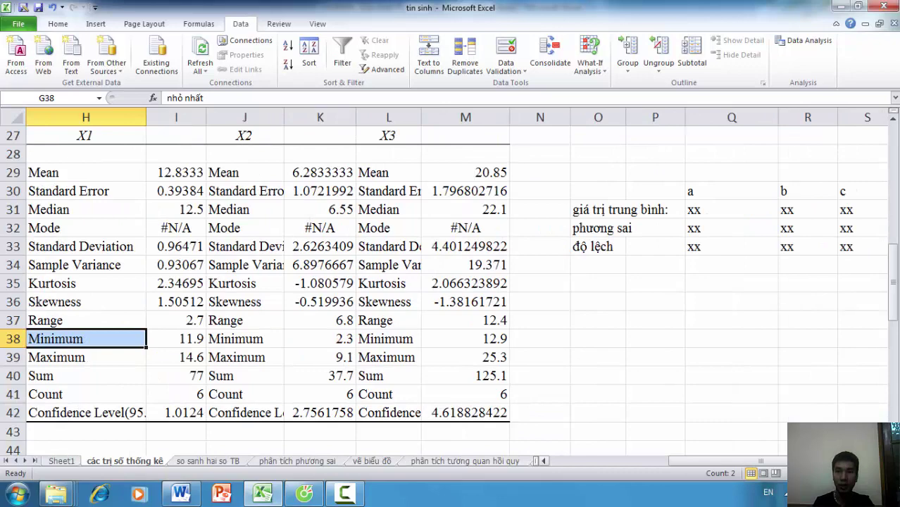
pyautogui.moveTo(760, 460); pyautogui.dragTo(693, 460)
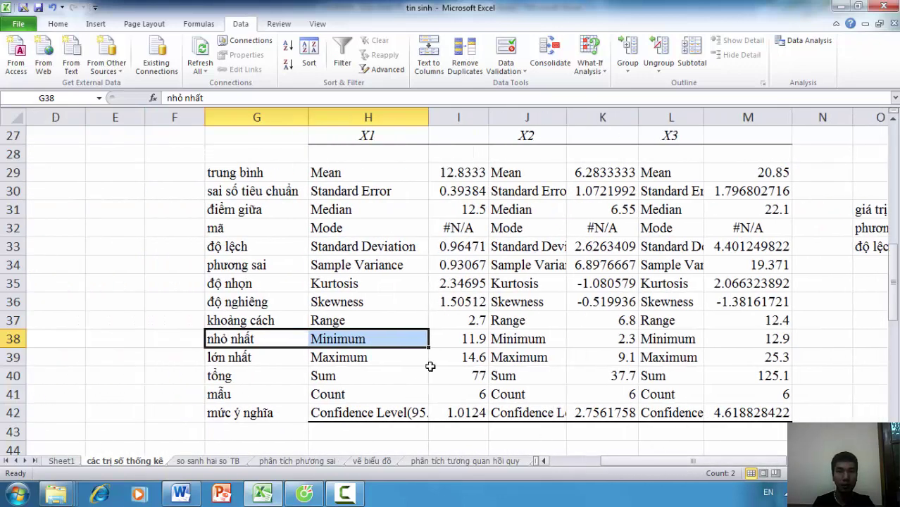
pyautogui.moveTo(239, 137)
pyautogui.mouseDown()
pyautogui.moveTo(542, 283)
pyautogui.moveTo(700, 404)
pyautogui.mouseUp()
pyautogui.scroll(-1, 467, 309)
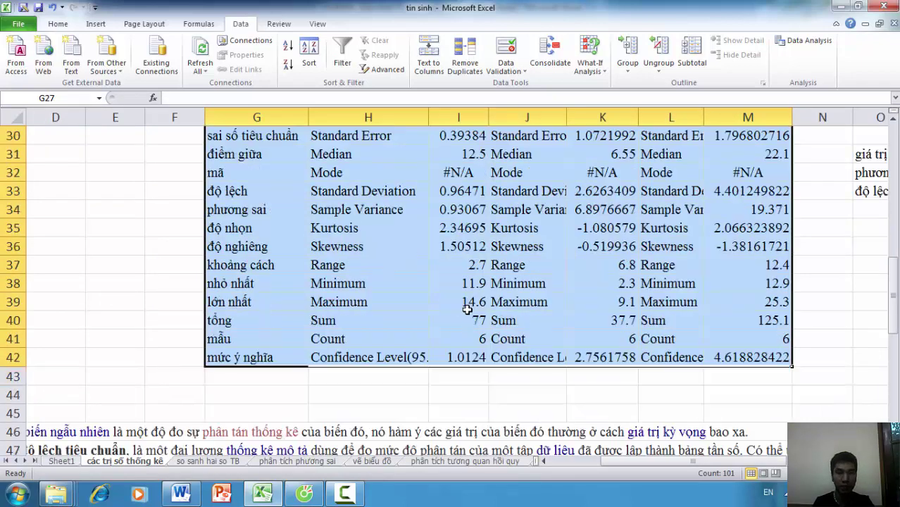
pyautogui.scroll(-1, 467, 308)
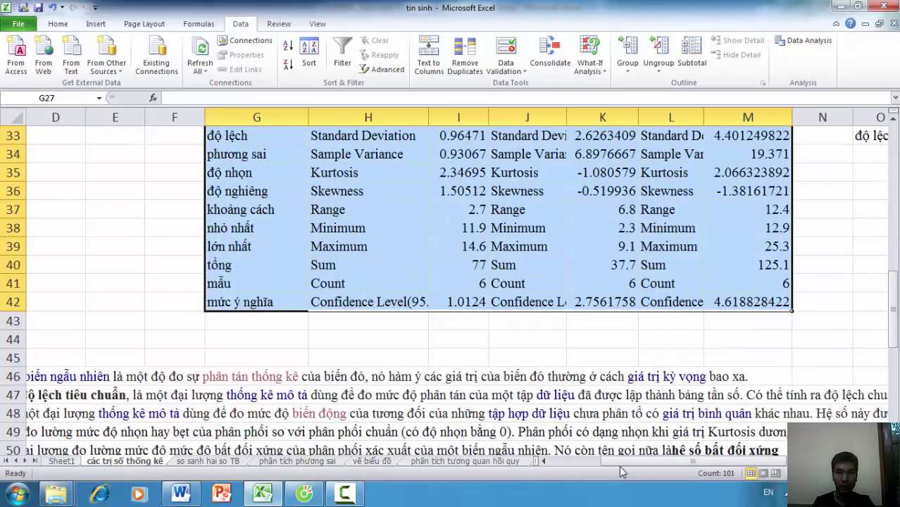
pyautogui.moveTo(636, 466); pyautogui.dragTo(584, 466)
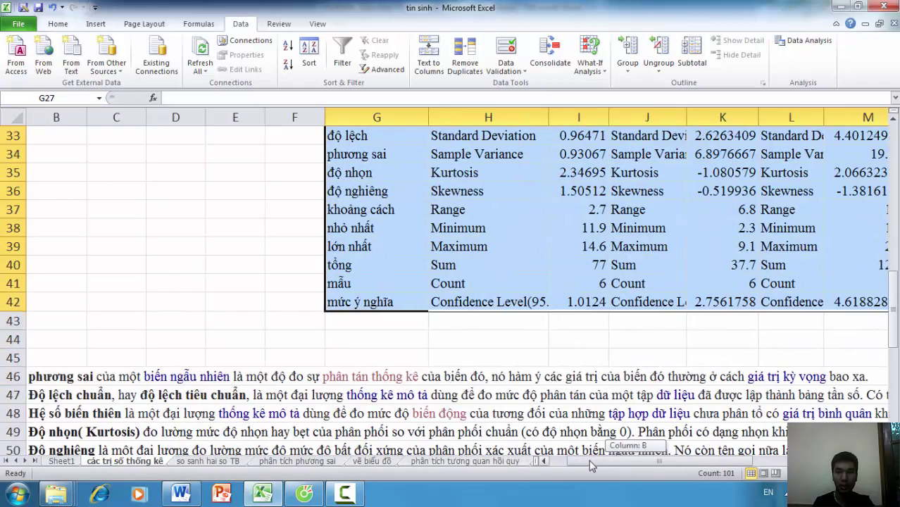
pyautogui.scroll(-1, 446, 379)
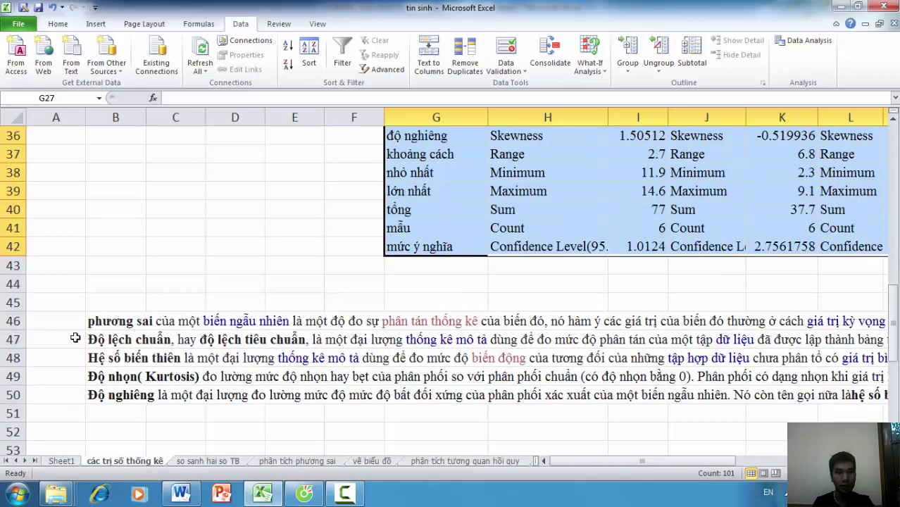
pyautogui.click(9, 321)
pyautogui.moveTo(7, 321); pyautogui.dragTo(17, 410)
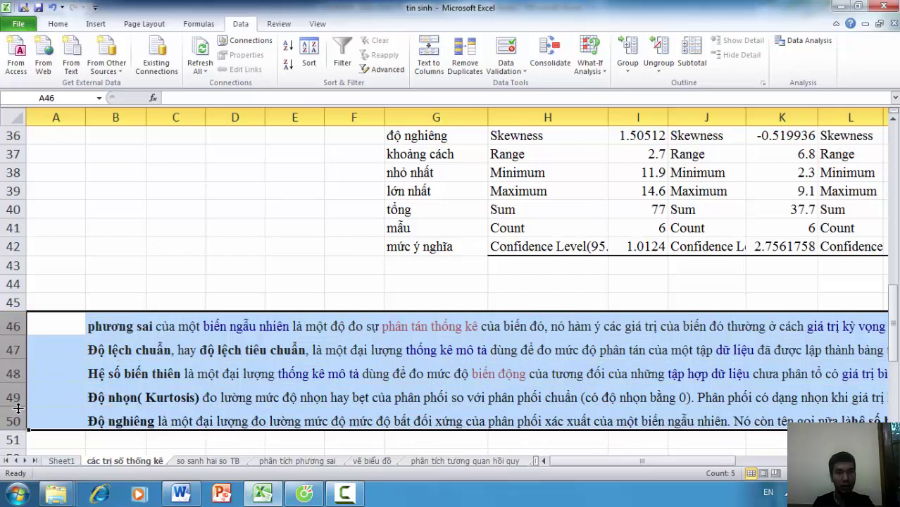
pyautogui.click(725, 438)
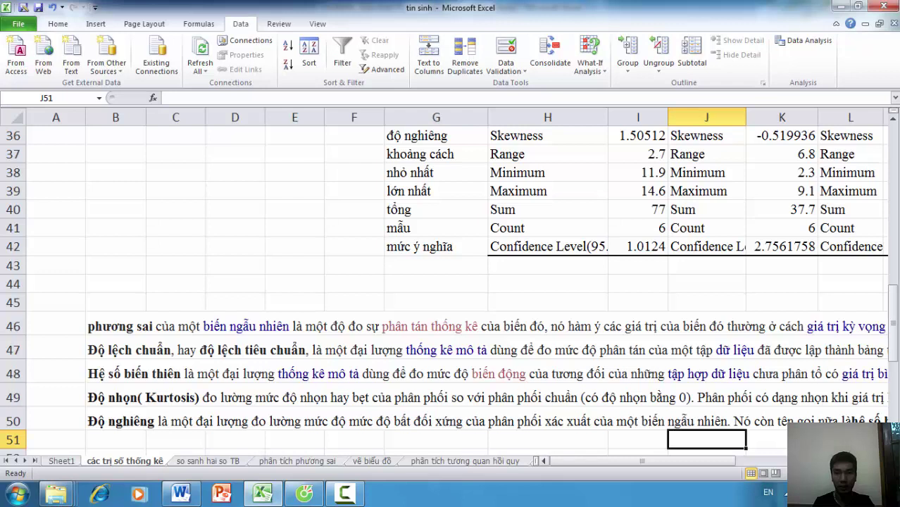
pyautogui.hscroll(1, 457, 281)
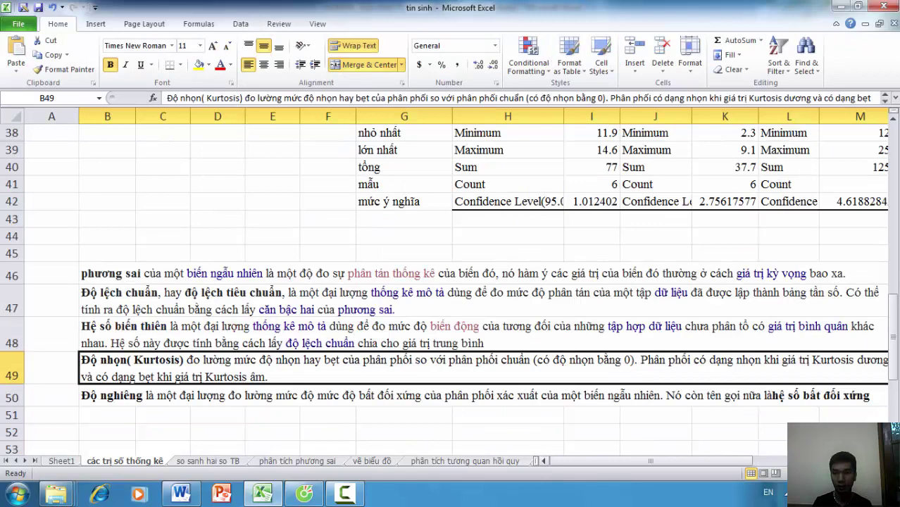
pyautogui.click(48, 273)
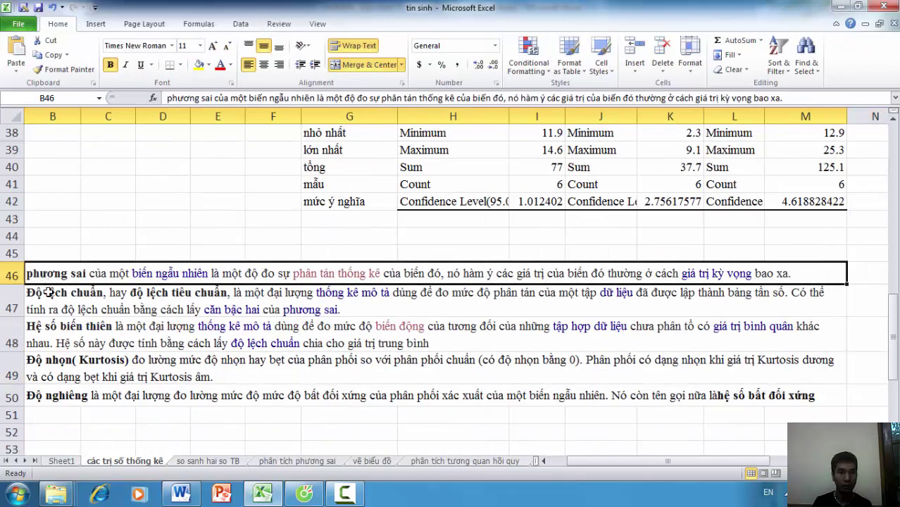
pyautogui.click(48, 293)
pyautogui.click(53, 329)
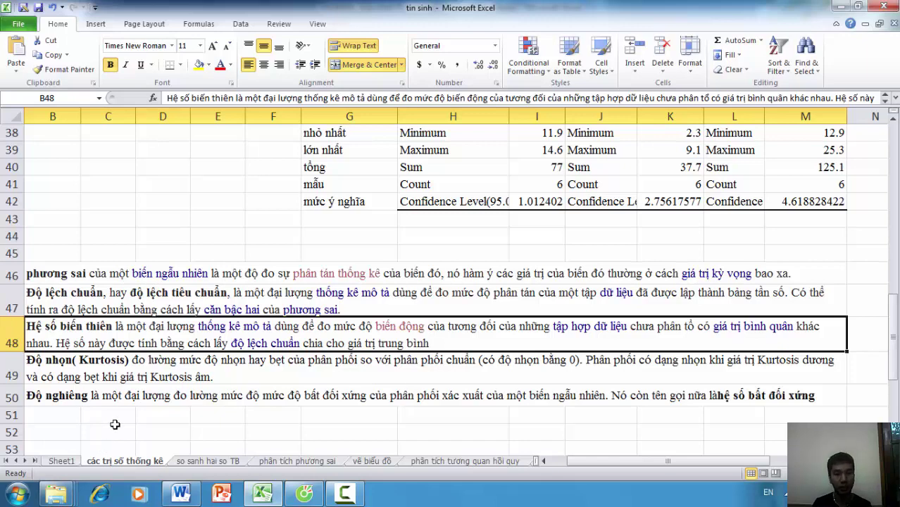
# Switch to the 'so sanh hai so TB' worksheet
pyautogui.click(191, 465)
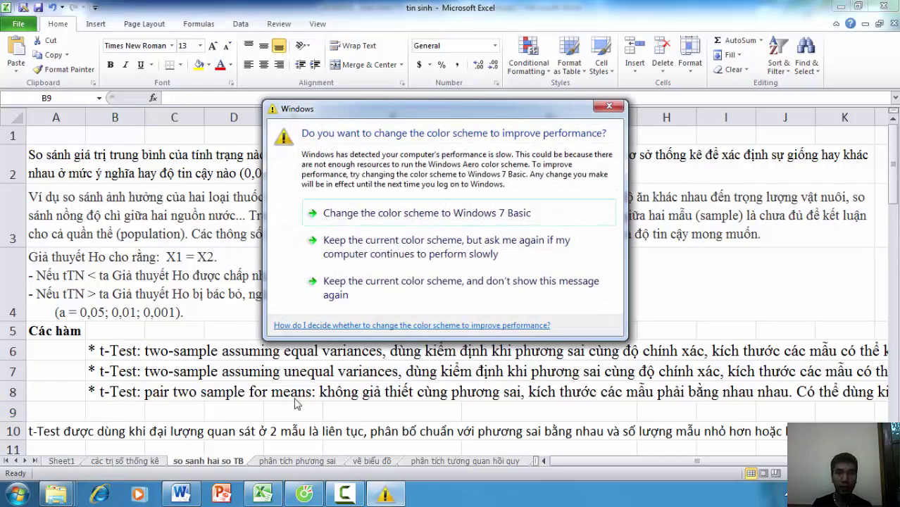
# Close the colour-scheme prompt and select A3, A4 and B7 to read the hypothesis notes
pyautogui.click(598, 107)
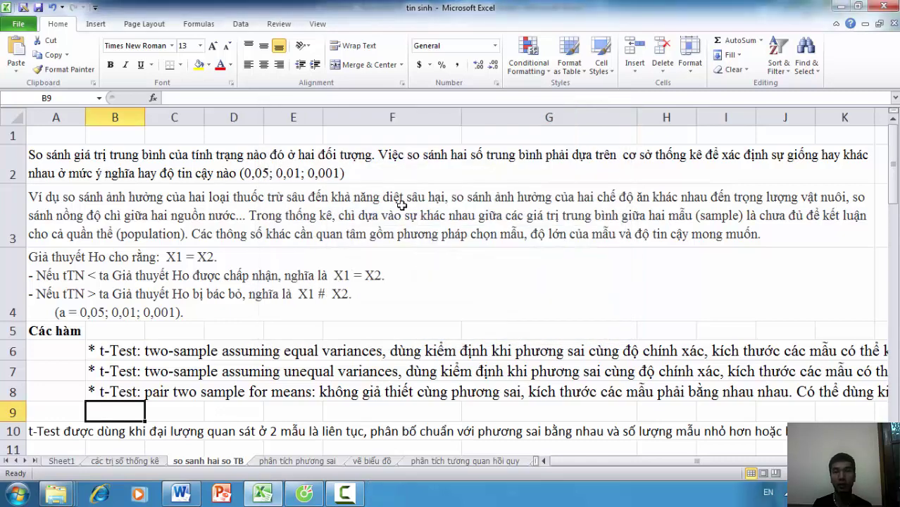
pyautogui.click(337, 215)
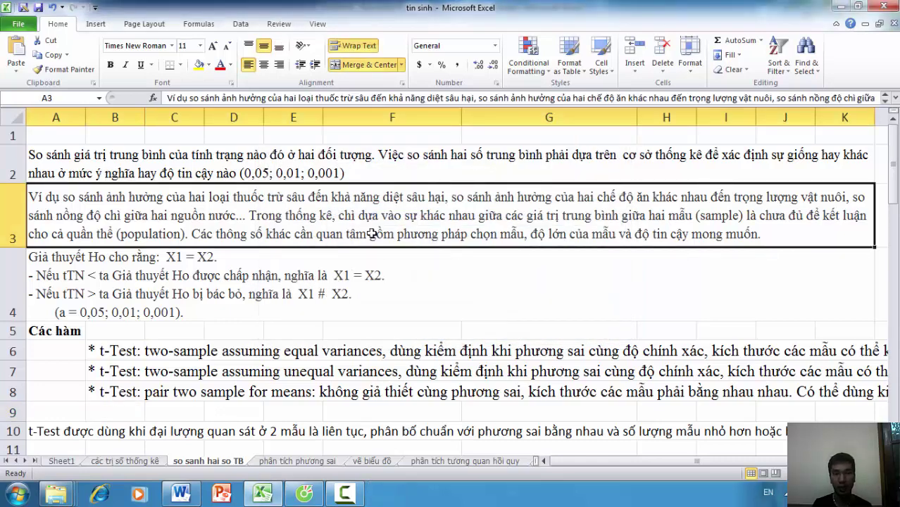
pyautogui.scroll(-1, 378, 257)
pyautogui.scroll(1, 380, 262)
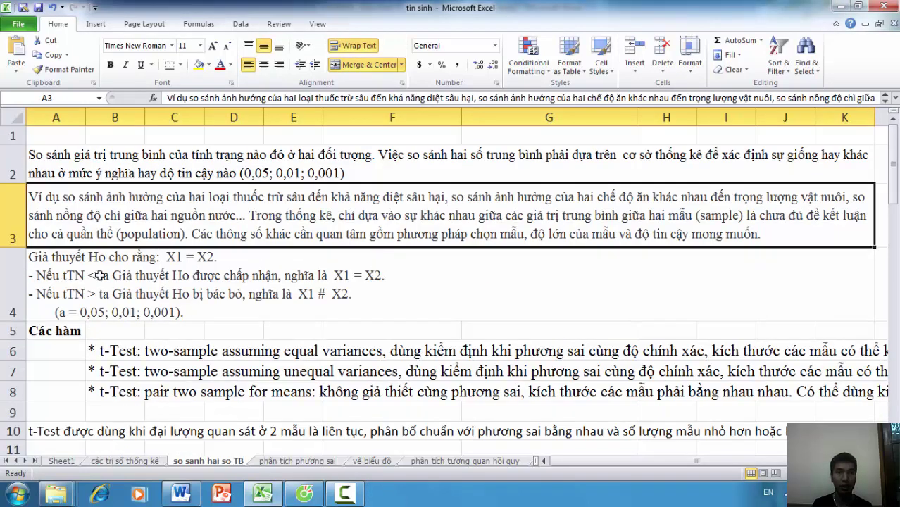
pyautogui.click(57, 262)
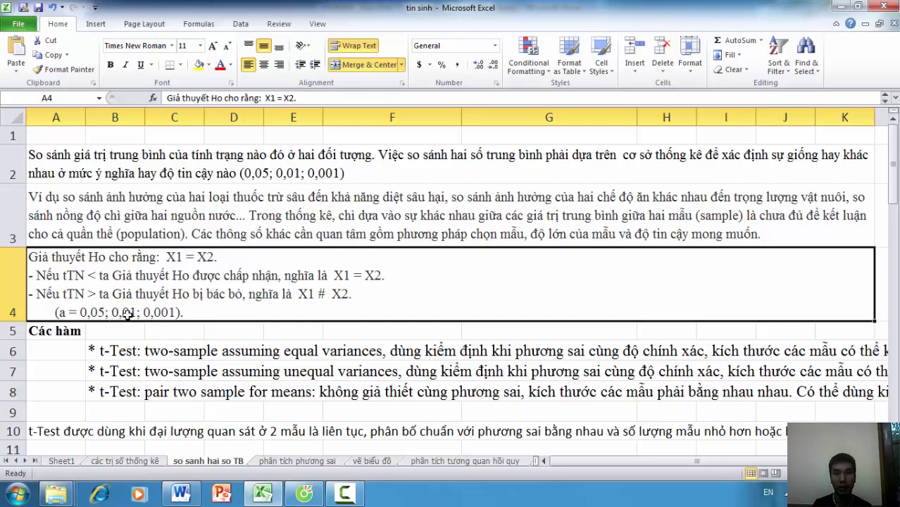
pyautogui.click(132, 368)
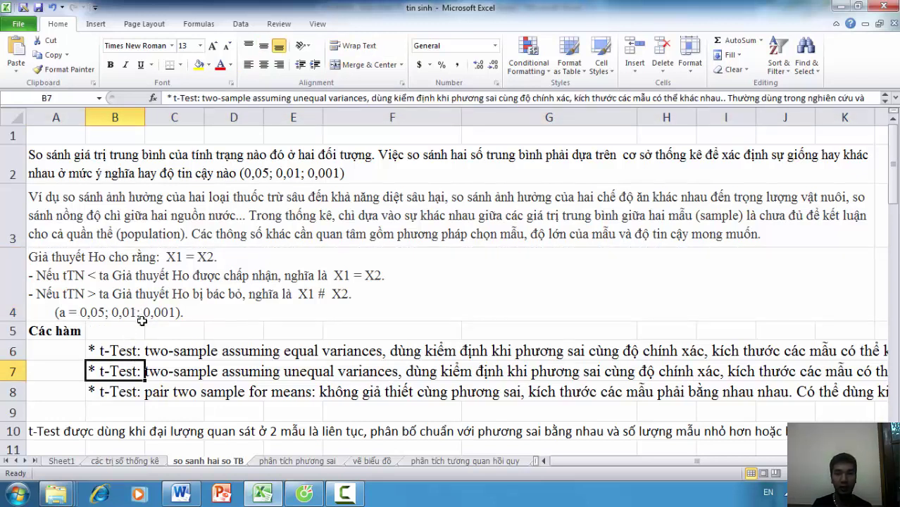
pyautogui.scroll(-1, 142, 320)
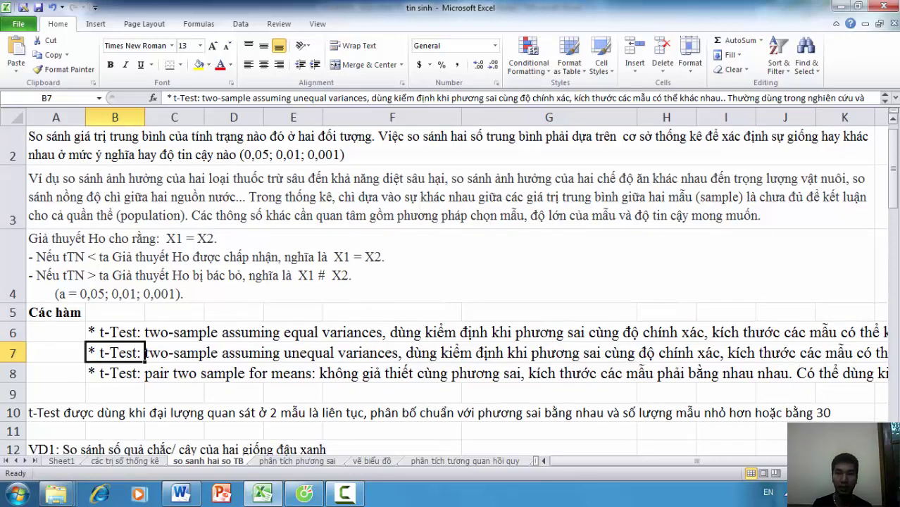
pyautogui.scroll(-1, 443, 291)
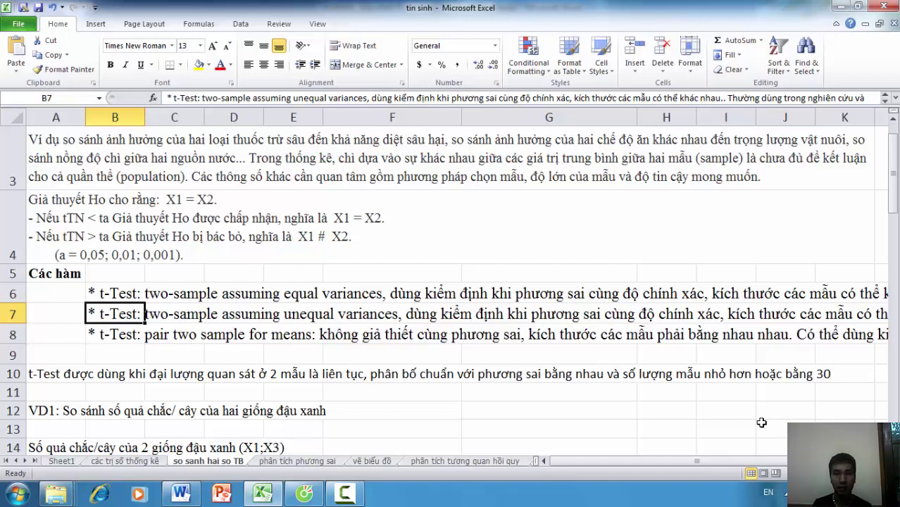
pyautogui.click(50, 371)
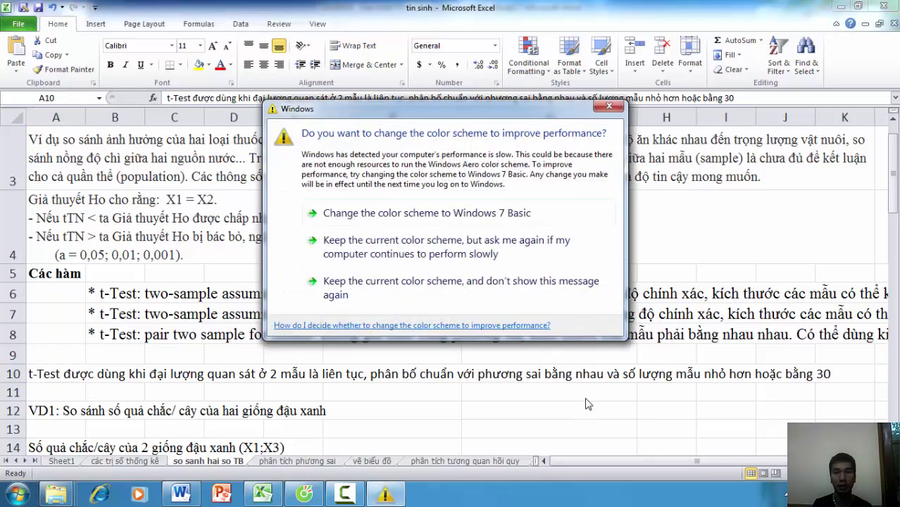
pyautogui.click(613, 111)
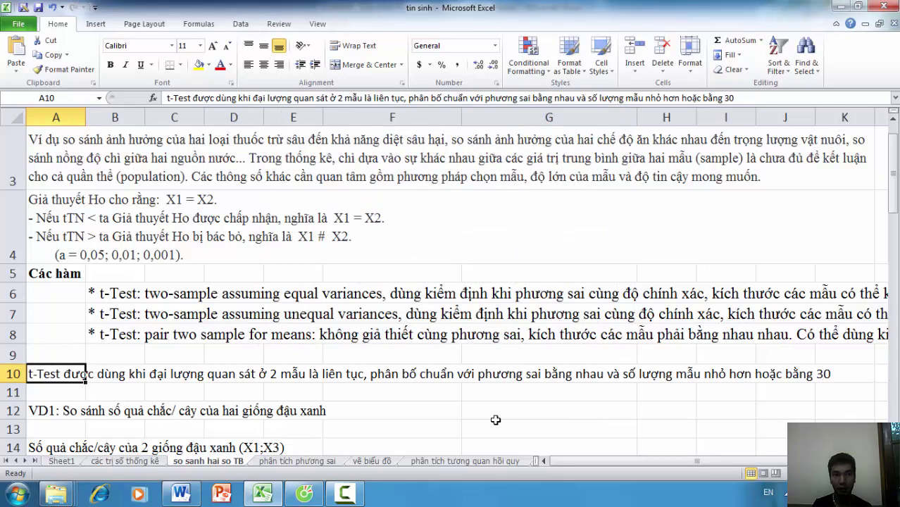
pyautogui.press('Up')
pyautogui.press('Up')
pyautogui.press('Up')
pyautogui.press('Right')
pyautogui.hotkey('shift', 'Down')
pyautogui.hotkey('shift', 'Down')
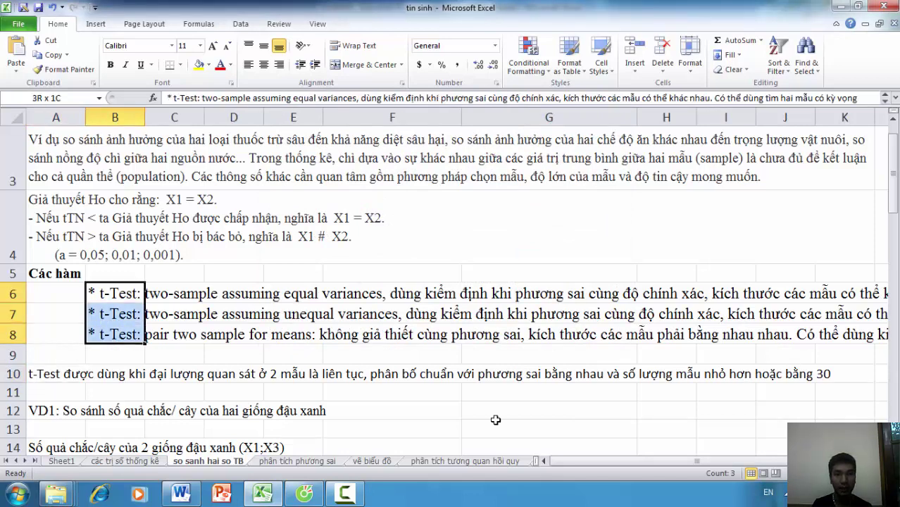
pyautogui.hscroll(1, 496, 419)
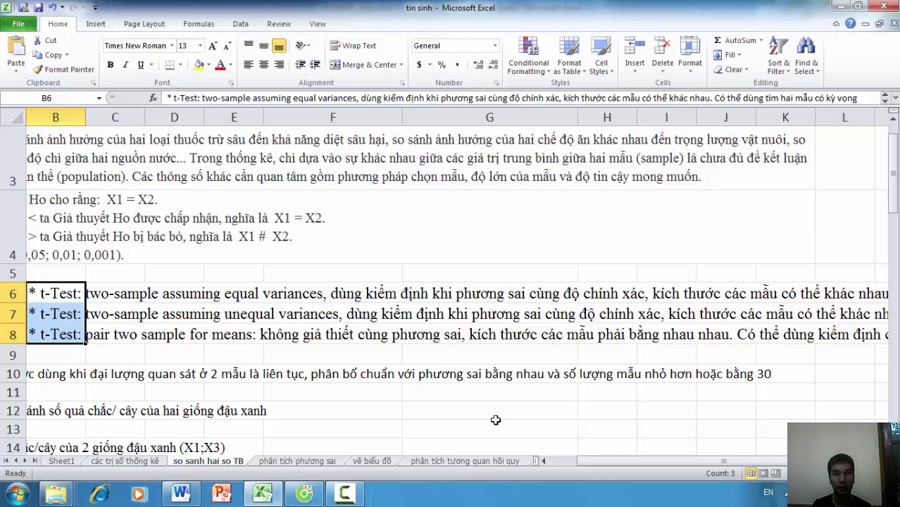
pyautogui.press('Down')
pyautogui.press('Down')
pyautogui.press('Right')
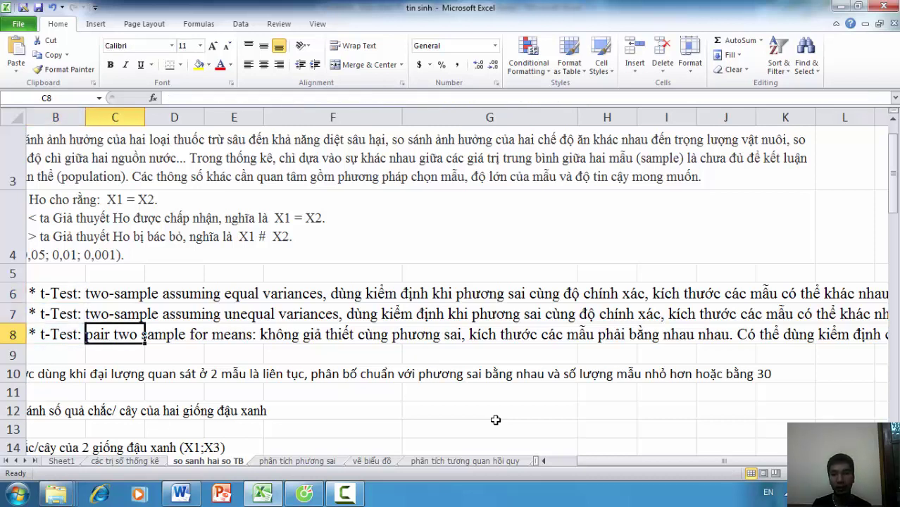
pyautogui.hscroll(1, 496, 420)
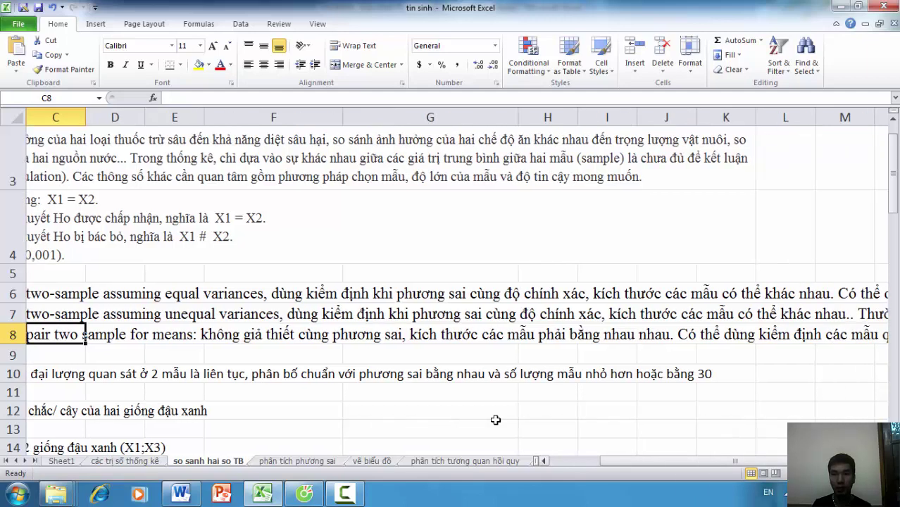
pyautogui.hscroll(1, 496, 419)
pyautogui.hscroll(1, 495, 419)
pyautogui.hscroll(1, 495, 420)
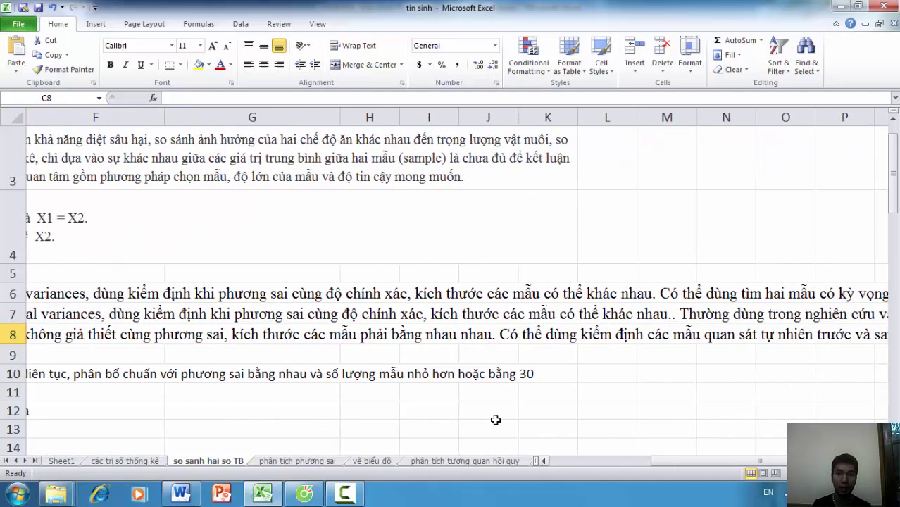
pyautogui.hscroll(1, 496, 420)
pyautogui.hscroll(1, 496, 420)
pyautogui.hscroll(1, 496, 419)
pyautogui.hscroll(1, 495, 419)
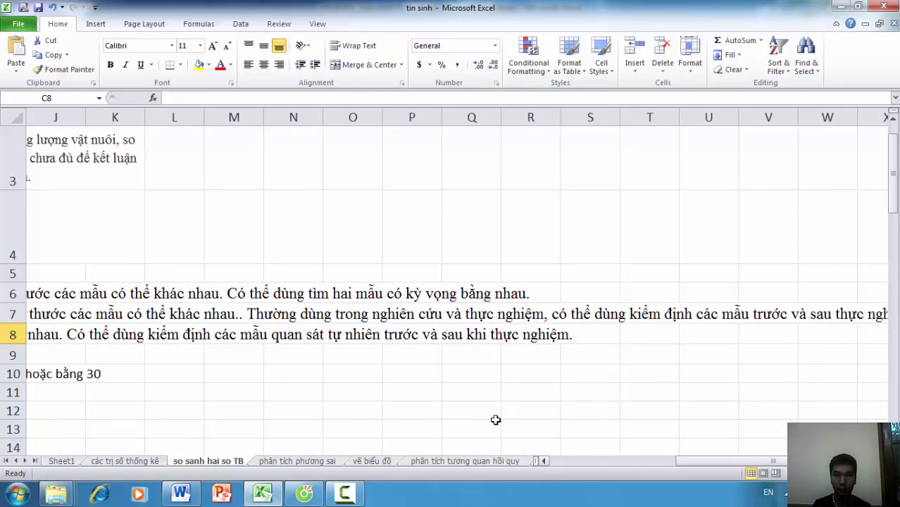
pyautogui.hscroll(2, 495, 420)
pyautogui.hotkey('ctrl', 'BackSpace')
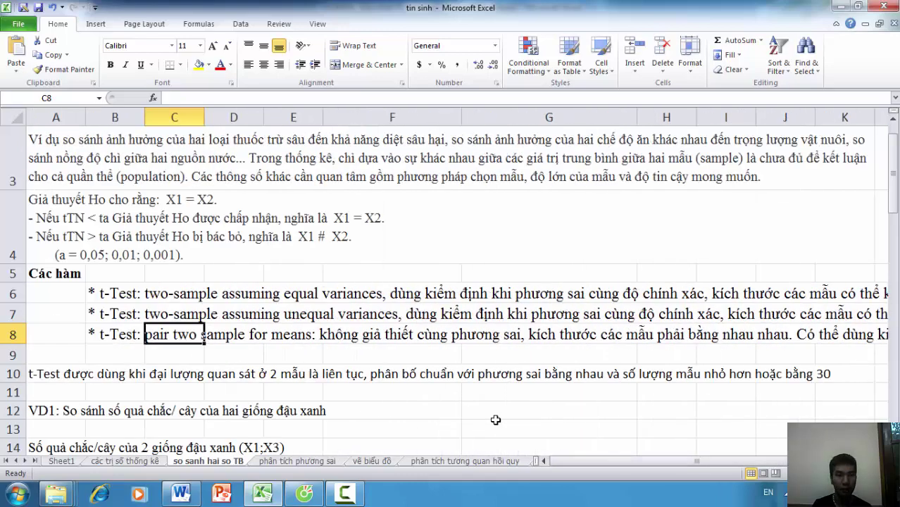
pyautogui.scroll(-1, 495, 419)
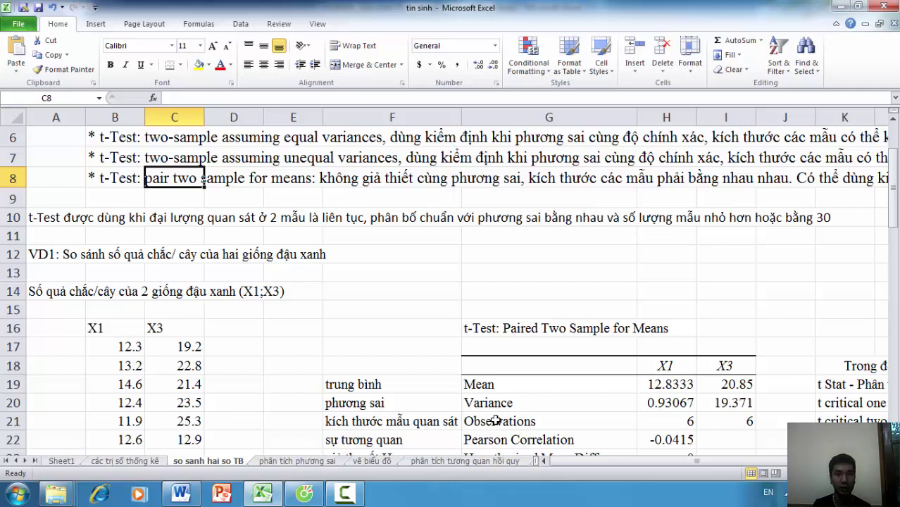
pyautogui.scroll(-1, 495, 421)
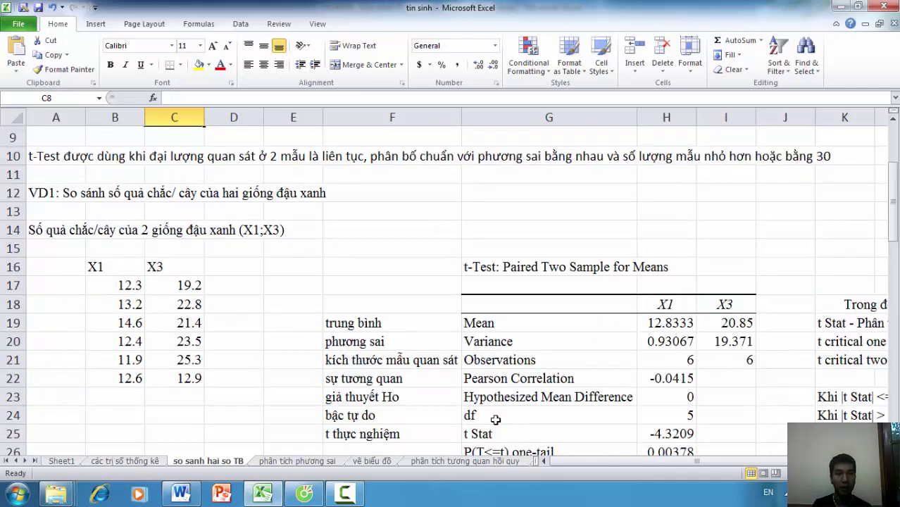
pyautogui.moveTo(115, 267); pyautogui.dragTo(115, 378)
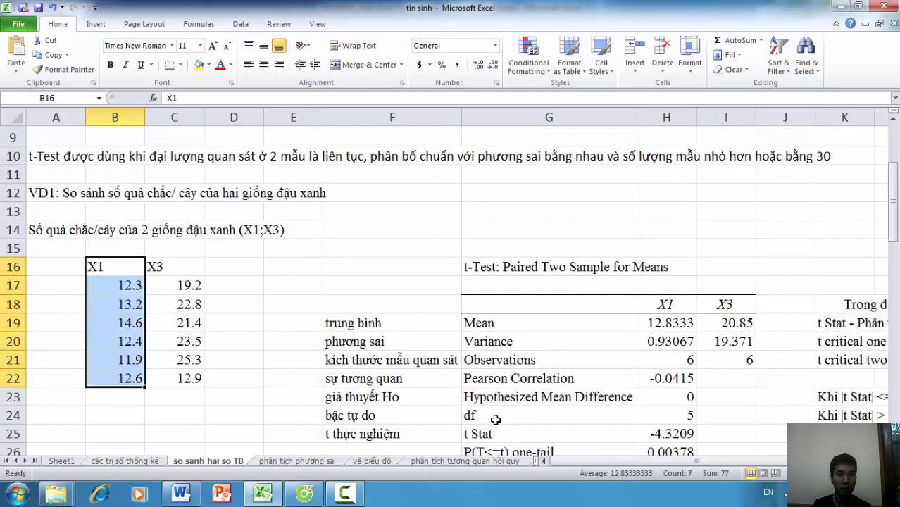
pyautogui.moveTo(173, 266); pyautogui.dragTo(174, 378)
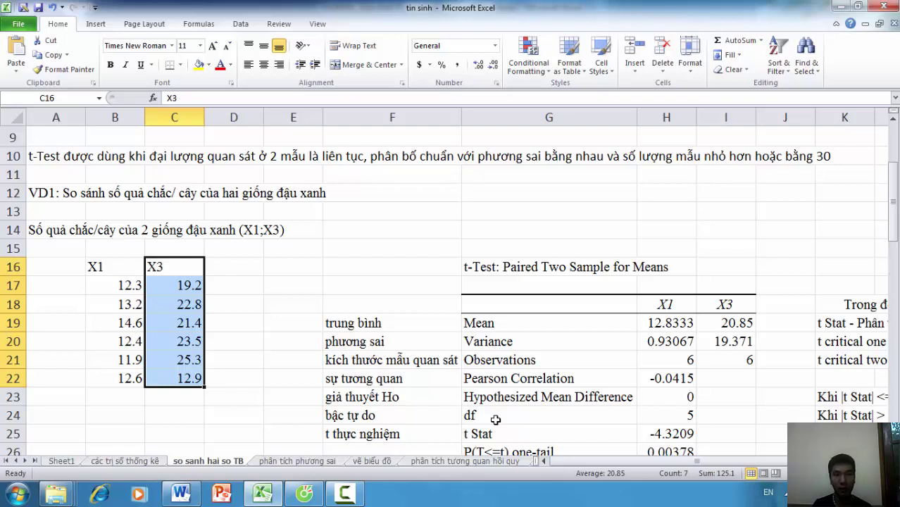
pyautogui.press('Left')
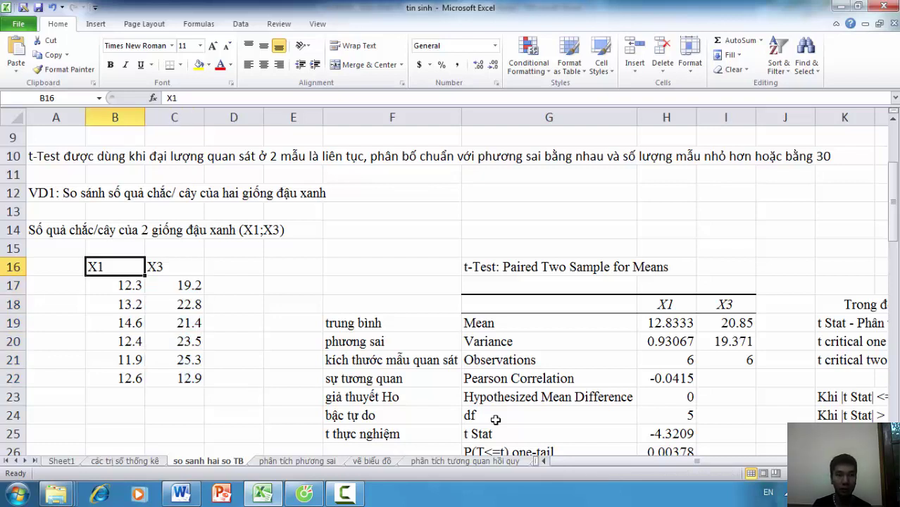
pyautogui.hotkey('shift', 'Down')
pyautogui.hotkey('shift', 'Down')
pyautogui.hotkey('shift', 'Down')
pyautogui.hotkey('shift', 'Down')
pyautogui.hotkey('shift', 'Down')
pyautogui.press('Right')
pyautogui.hotkey('shift', 'Down')
pyautogui.hotkey('shift', 'Down')
pyautogui.hotkey('shift', 'Down')
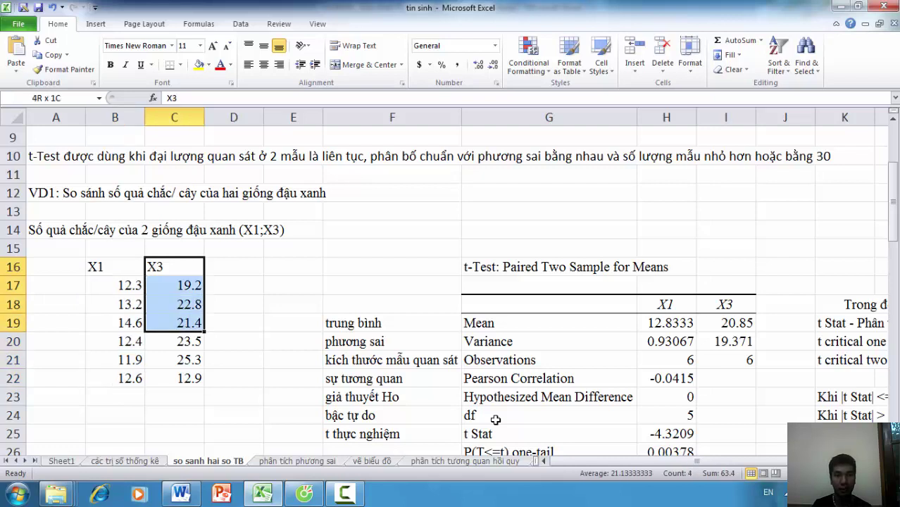
pyautogui.hotkey('shift', 'Down')
pyautogui.hotkey('shift', 'Down')
pyautogui.hotkey('shift', 'Down')
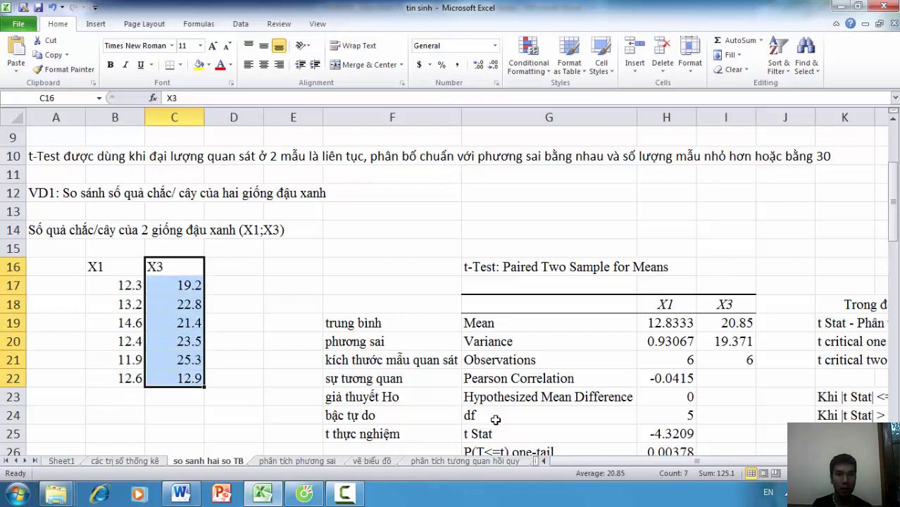
pyautogui.press('Left')
pyautogui.hotkey('shift', 'Down')
pyautogui.hotkey('shift', 'Down')
pyautogui.hotkey('shift', 'Down')
pyautogui.hotkey('shift', 'Down')
pyautogui.hotkey('shift', 'Down')
pyautogui.hotkey('shift', 'Down')
pyautogui.hotkey('shift', 'Up')
pyautogui.hotkey('shift', 'Up')
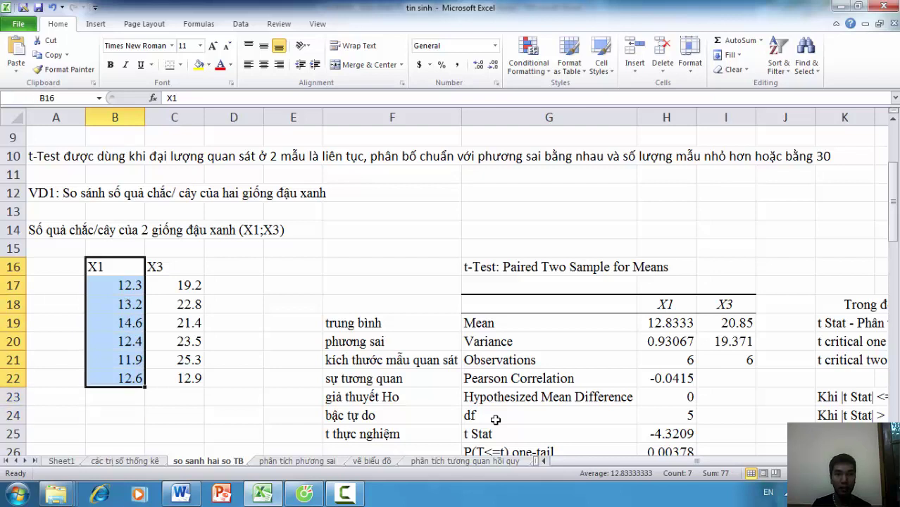
pyautogui.press('Right')
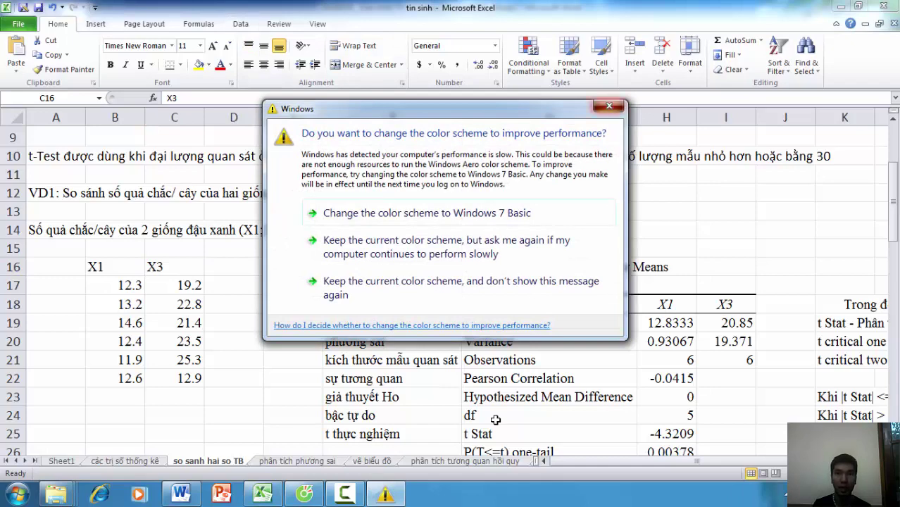
# Dismiss the prompt and pick t-Test: Paired Two Sample for Means via Alt+A+Y
pyautogui.press('Escape')
pyautogui.press('alt')
pyautogui.press('a')
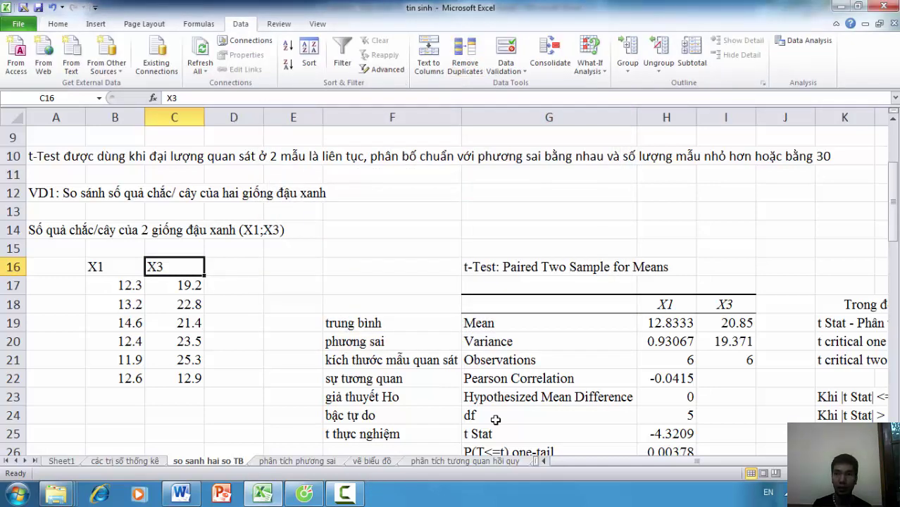
pyautogui.press('y')
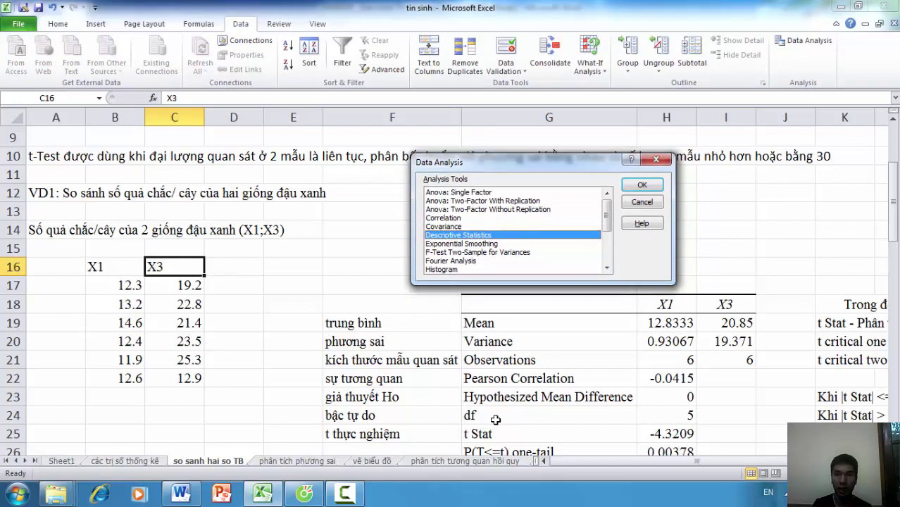
pyautogui.scroll(-1, 496, 420)
pyautogui.scroll(-1, 496, 419)
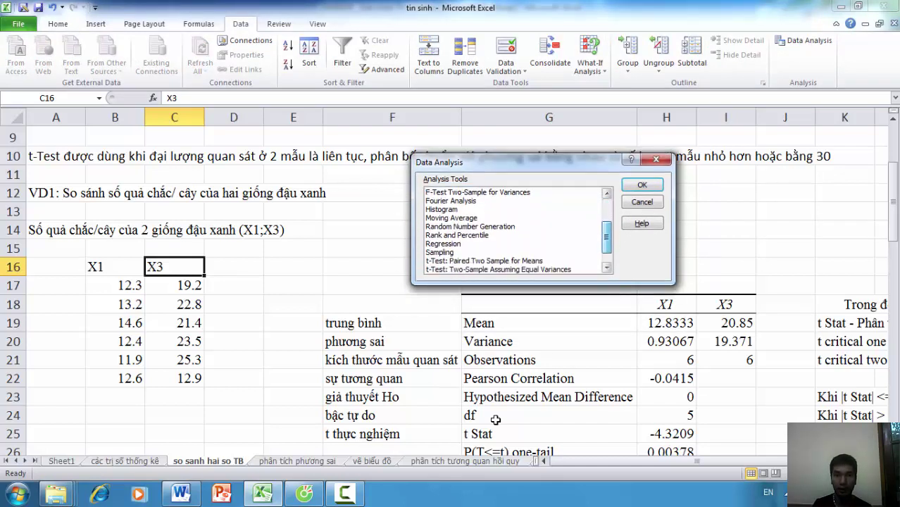
pyautogui.scroll(-1, 495, 419)
pyautogui.press('Down')
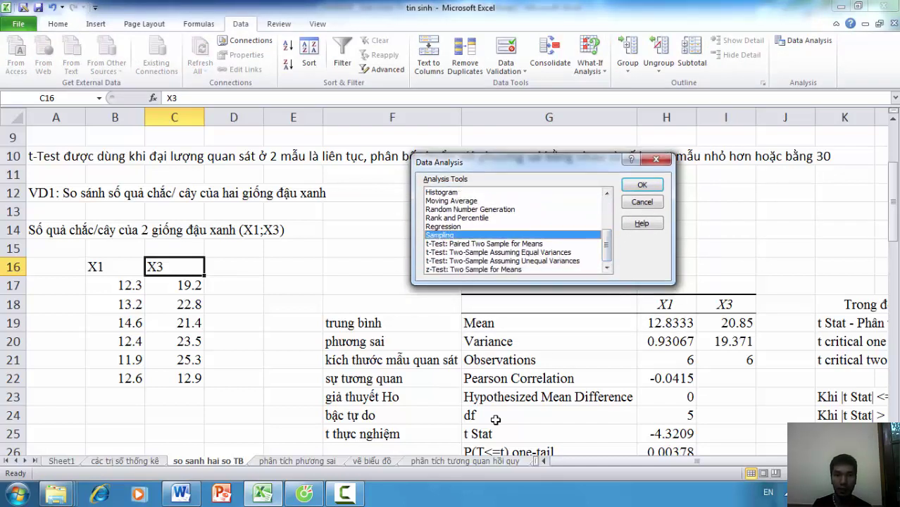
pyautogui.press('Down')
pyautogui.press('Down')
pyautogui.press('Down')
pyautogui.press('Down')
pyautogui.press('Down')
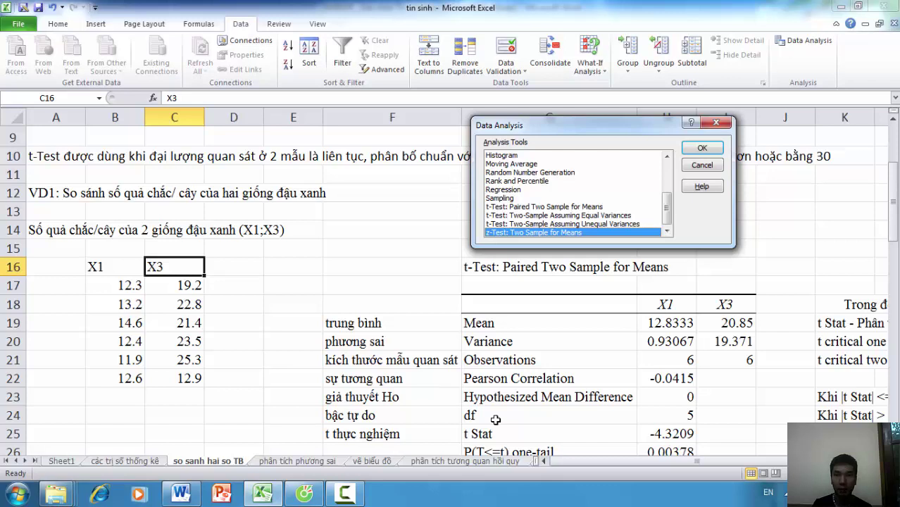
pyautogui.press('Up')
pyautogui.press('Up')
pyautogui.press('Up')
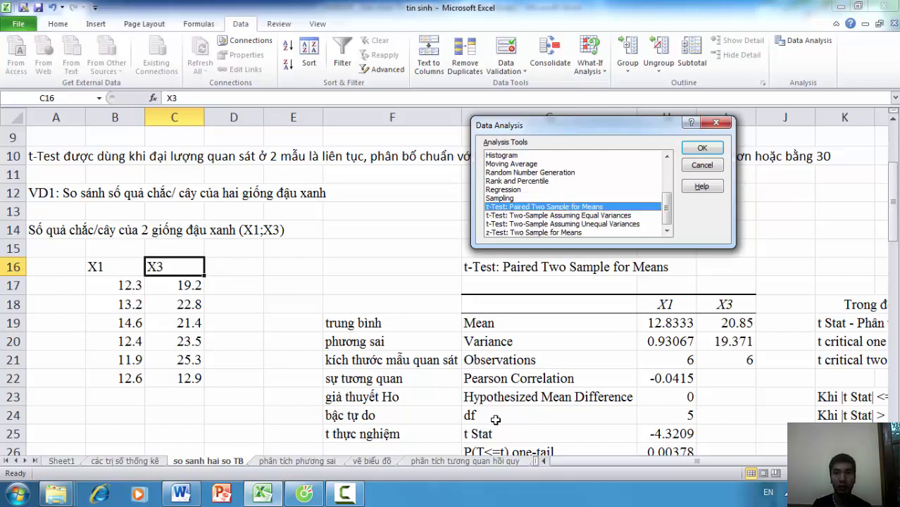
pyautogui.press('Return')
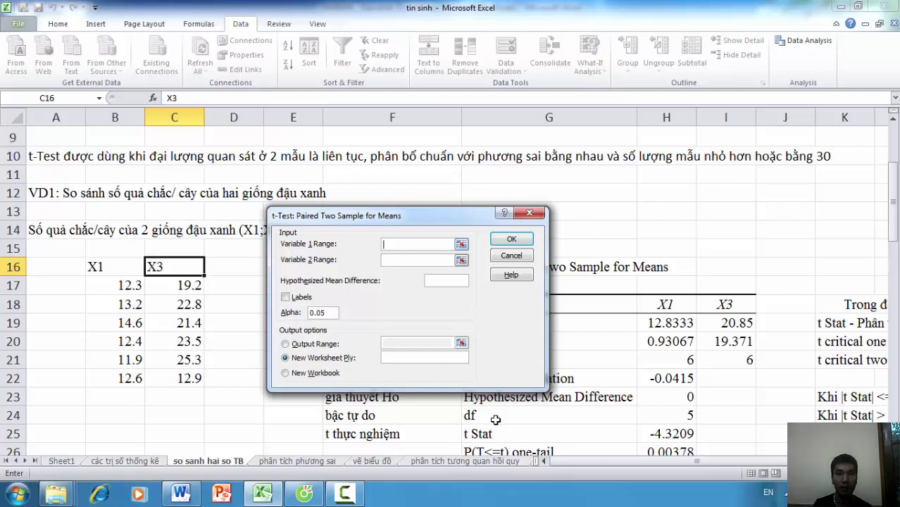
# Set Variable 1 to B16:B22, Variable 2 to C16:C22, with labels, mean difference 0, alpha 0.05
pyautogui.moveTo(105, 267); pyautogui.dragTo(113, 379)
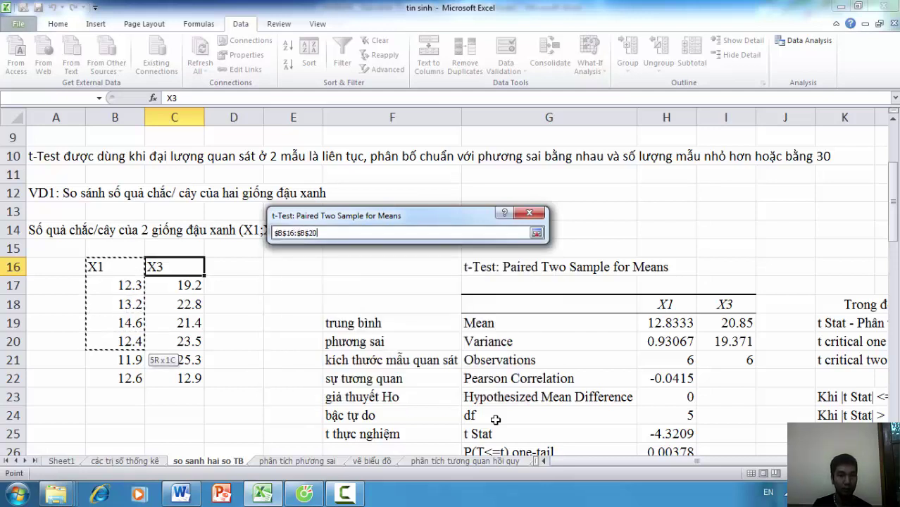
pyautogui.click(415, 259)
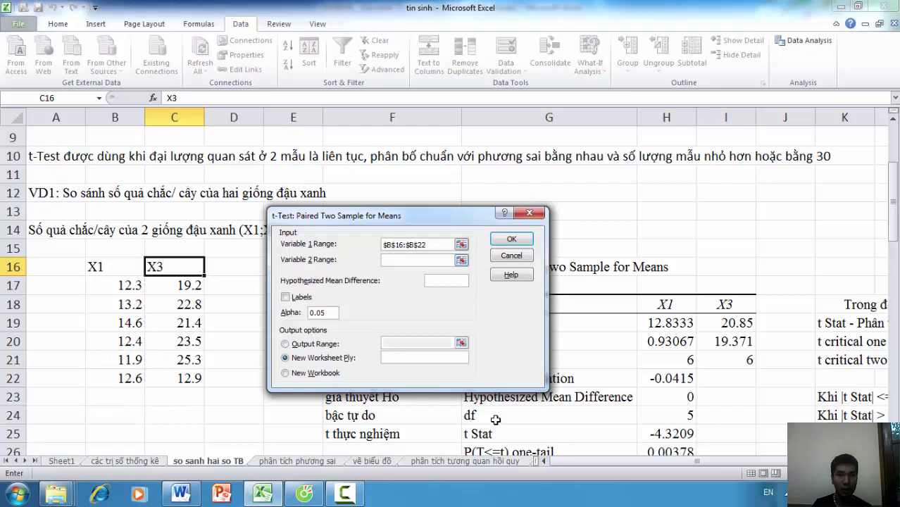
pyautogui.moveTo(174, 266); pyautogui.dragTo(174, 378)
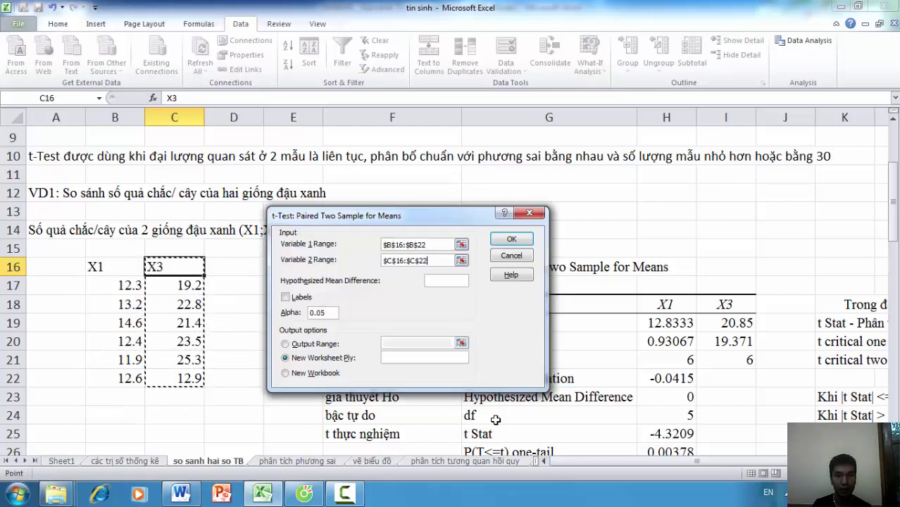
pyautogui.click(285, 297)
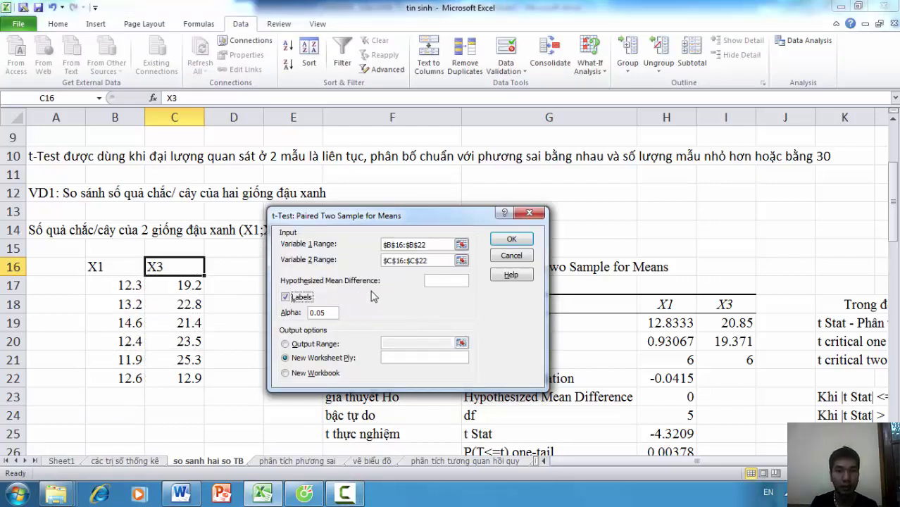
pyautogui.click(431, 281)
pyautogui.write('0')
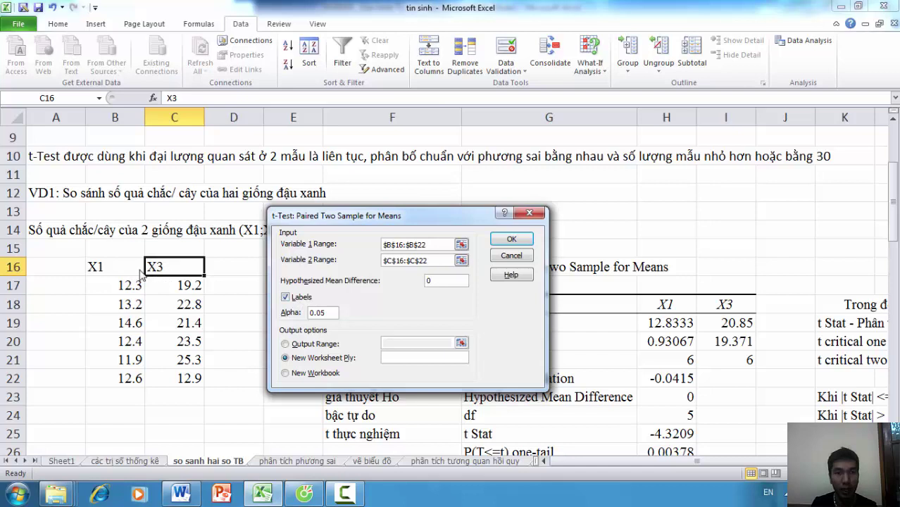
pyautogui.click(326, 315)
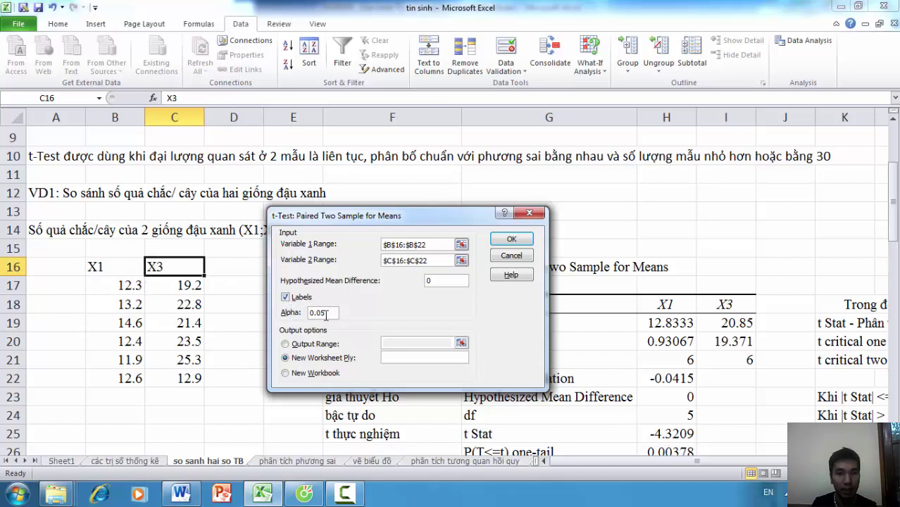
# Send the paired t-test output to cell H70 and run it
pyautogui.click(295, 345)
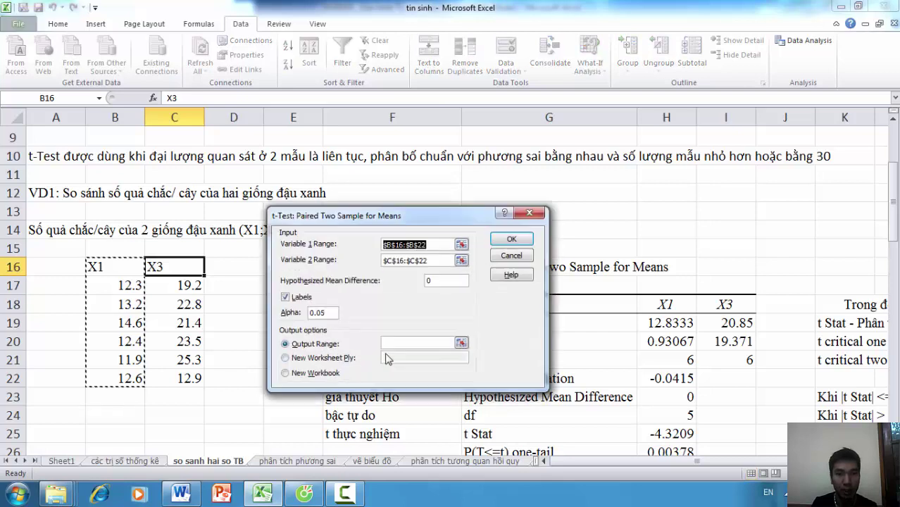
pyautogui.click(398, 345)
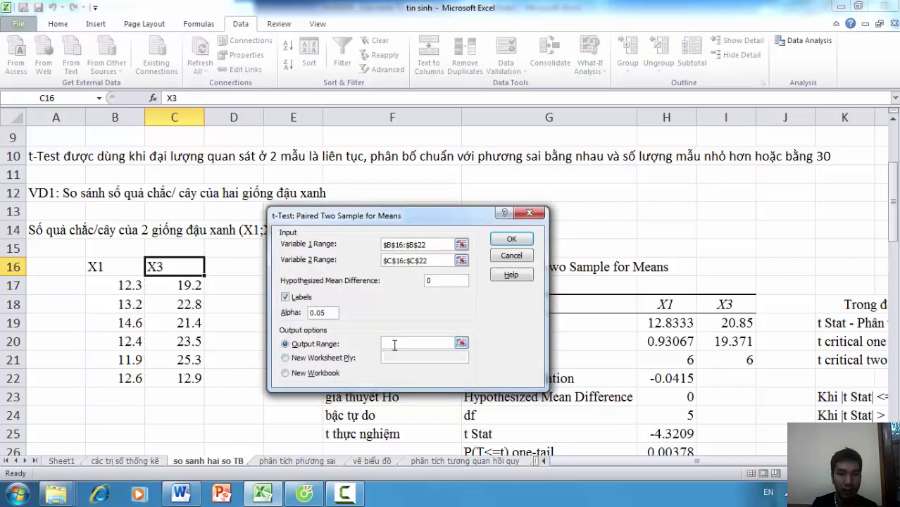
pyautogui.click(178, 414)
pyautogui.scroll(-5, 207, 420)
pyautogui.scroll(-5, 207, 419)
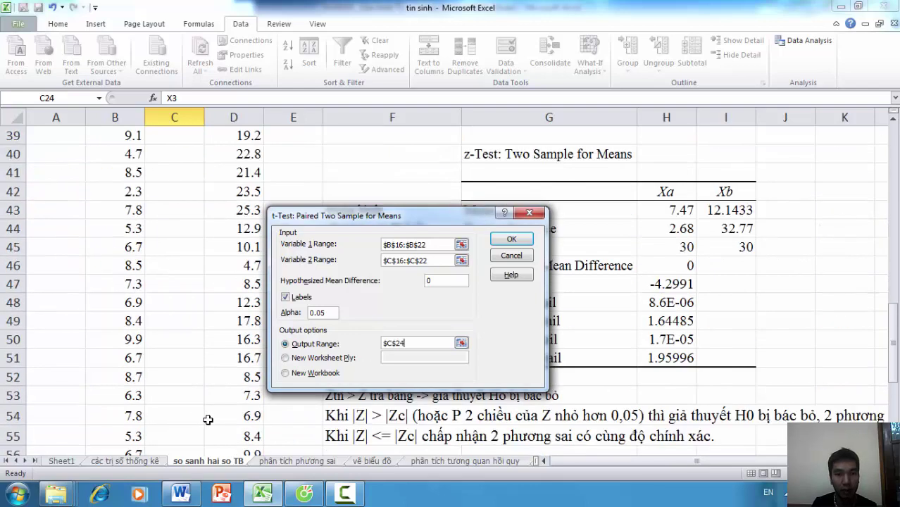
pyautogui.scroll(-9, 208, 420)
pyautogui.click(663, 209)
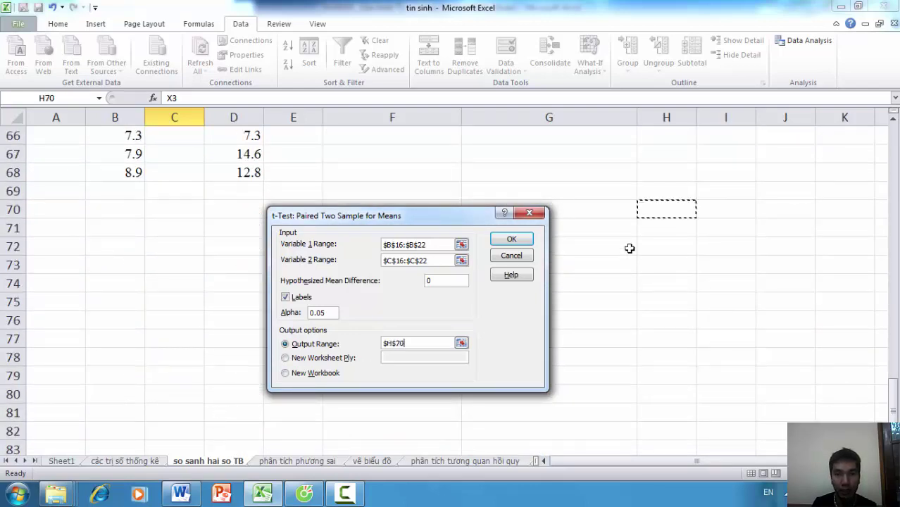
pyautogui.click(509, 240)
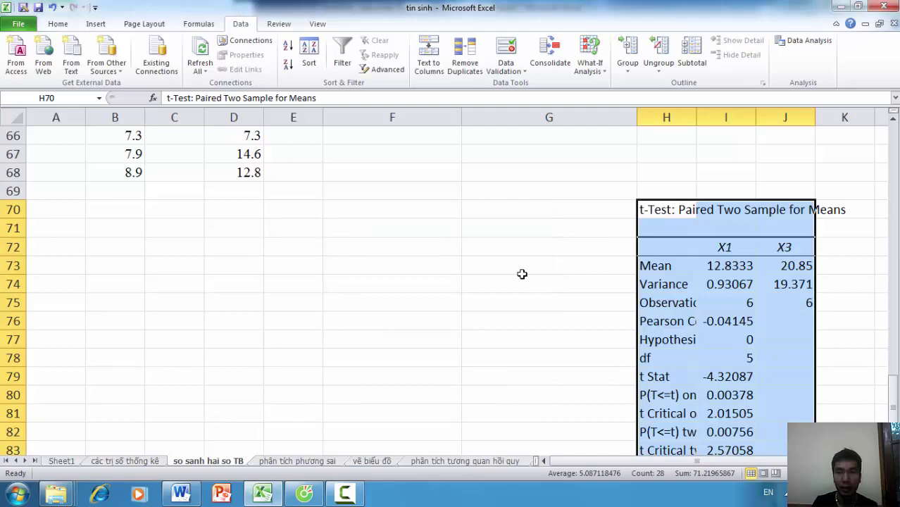
# Scroll to rows 15–31 with column F at the left to show the annotated t-test table
pyautogui.scroll(3, 572, 258)
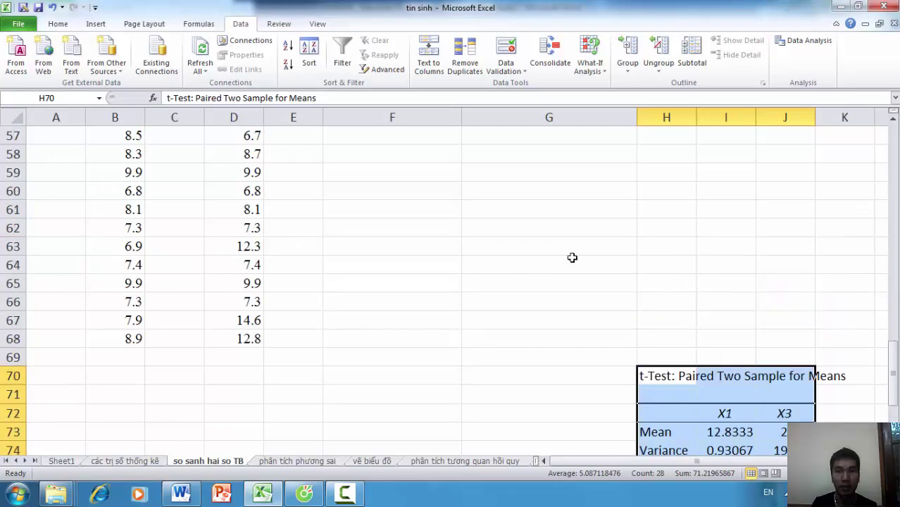
pyautogui.scroll(4, 556, 267)
pyautogui.scroll(4, 557, 295)
pyautogui.scroll(8, 557, 295)
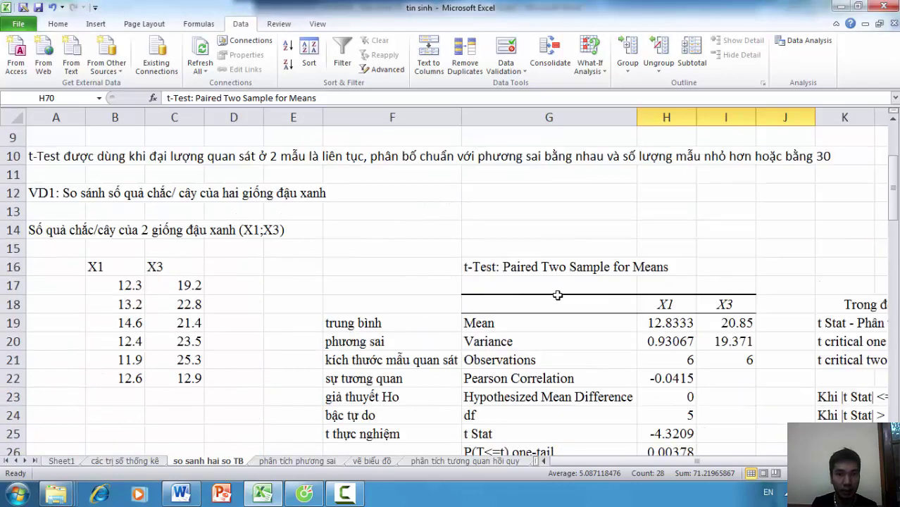
pyautogui.scroll(-1, 557, 295)
pyautogui.scroll(-2, 578, 268)
pyautogui.scroll(1, 582, 263)
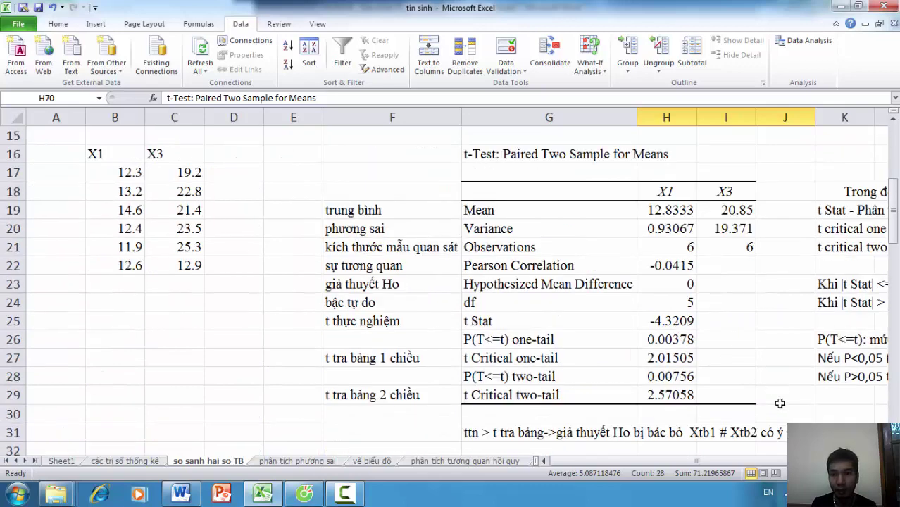
pyautogui.hscroll(1, 458, 282)
pyautogui.hscroll(1, 458, 282)
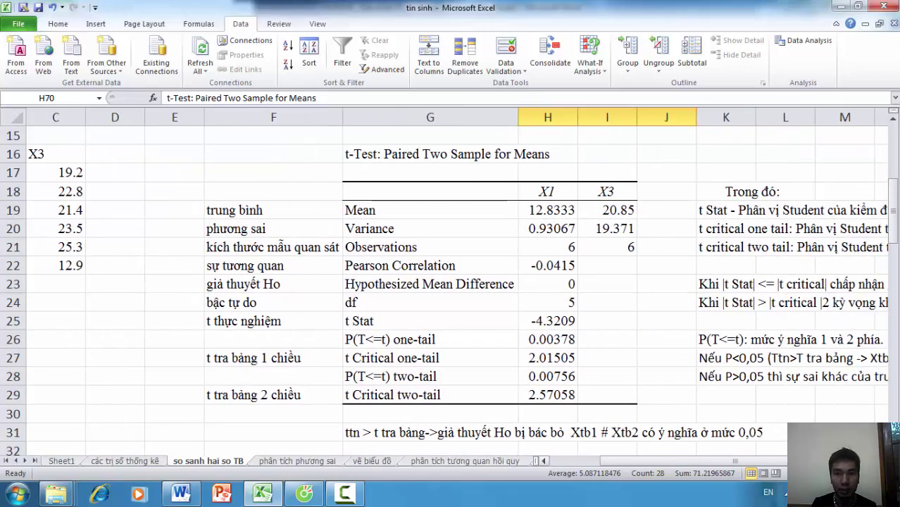
pyautogui.hscroll(1, 457, 282)
pyautogui.hscroll(1, 457, 282)
pyautogui.hscroll(1, 457, 281)
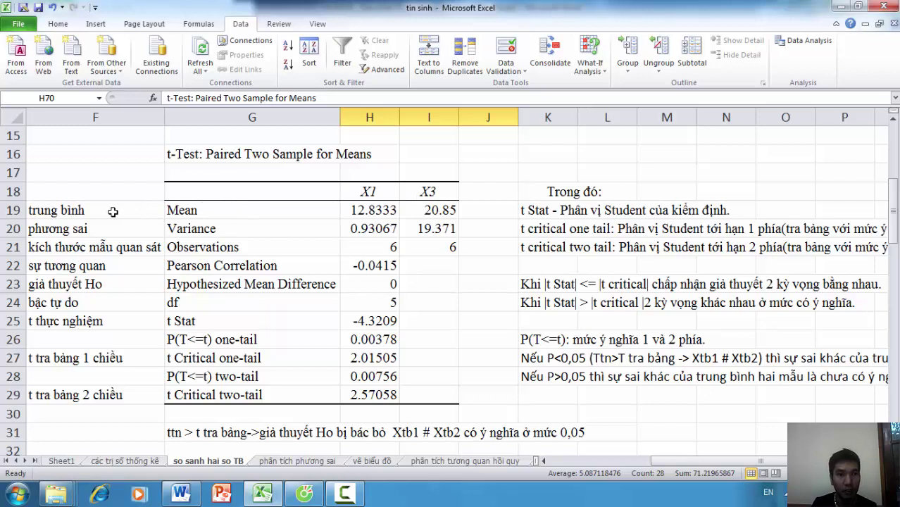
pyautogui.click(113, 211)
pyautogui.click(113, 228)
pyautogui.click(116, 246)
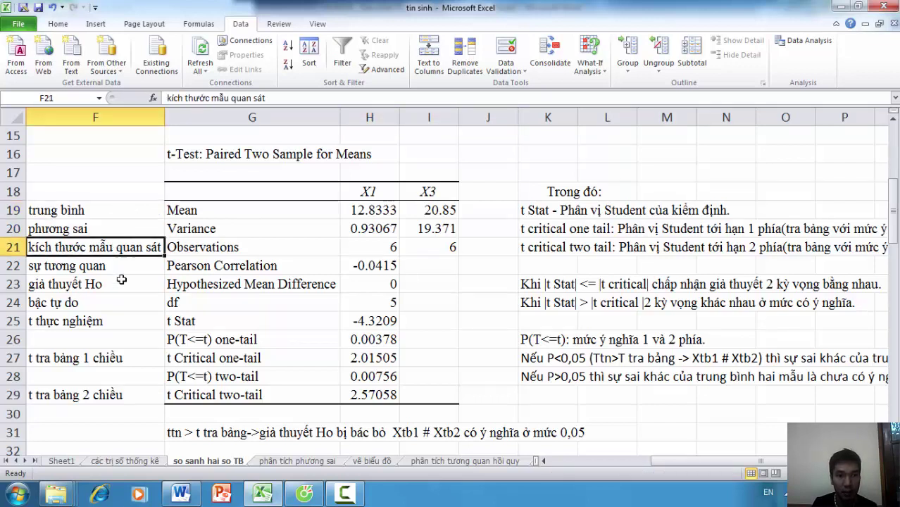
pyautogui.click(121, 285)
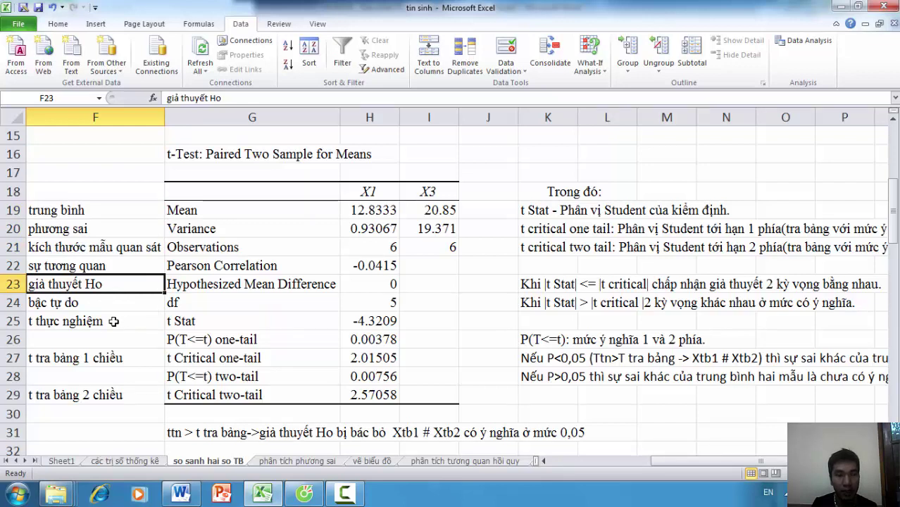
pyautogui.moveTo(115, 323); pyautogui.dragTo(192, 321)
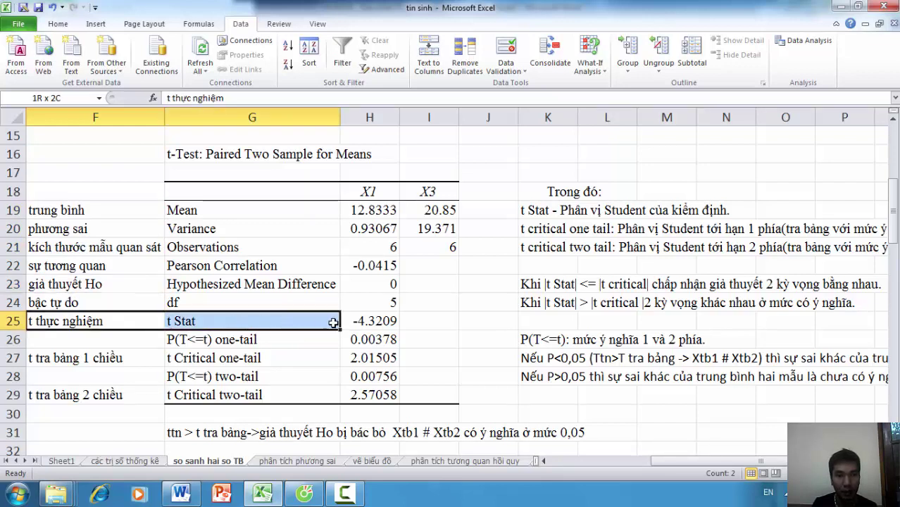
pyautogui.moveTo(199, 321); pyautogui.dragTo(355, 322)
pyautogui.moveTo(112, 355); pyautogui.dragTo(360, 359)
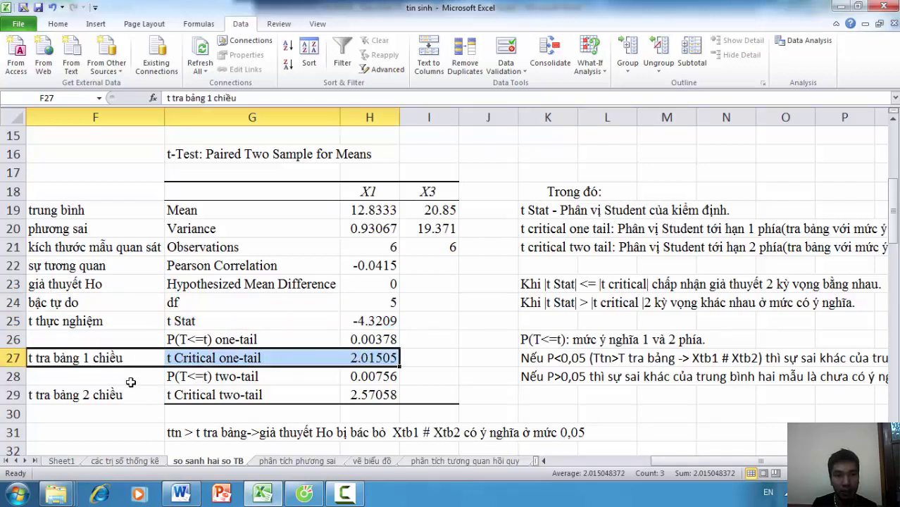
pyautogui.moveTo(81, 395); pyautogui.dragTo(371, 398)
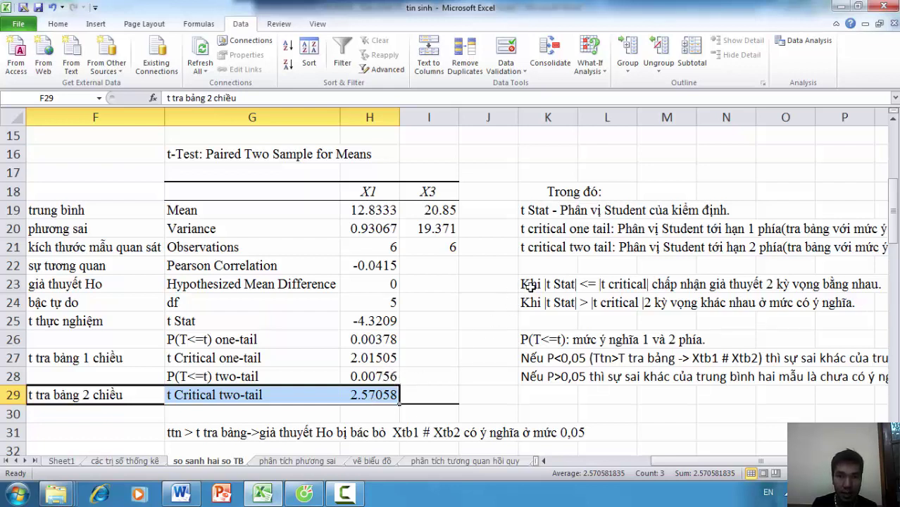
pyautogui.moveTo(530, 285); pyautogui.dragTo(606, 286)
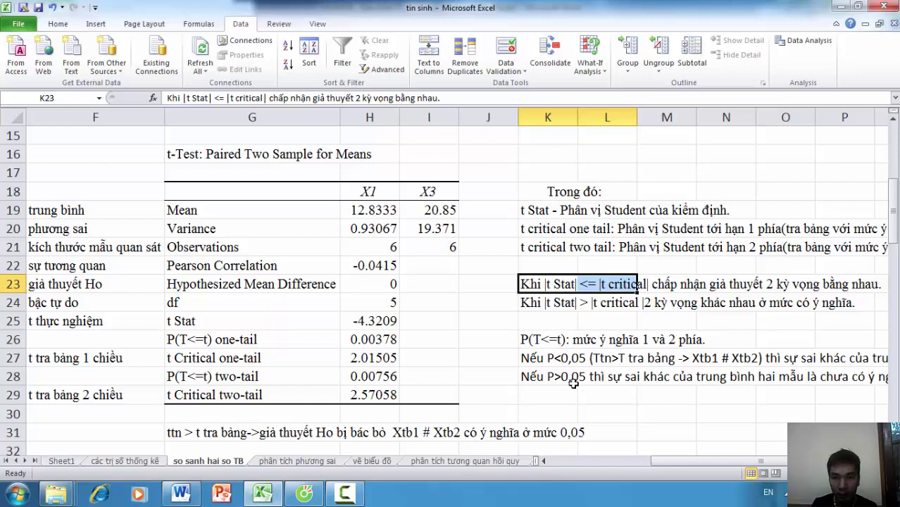
pyautogui.scroll(-1, 571, 390)
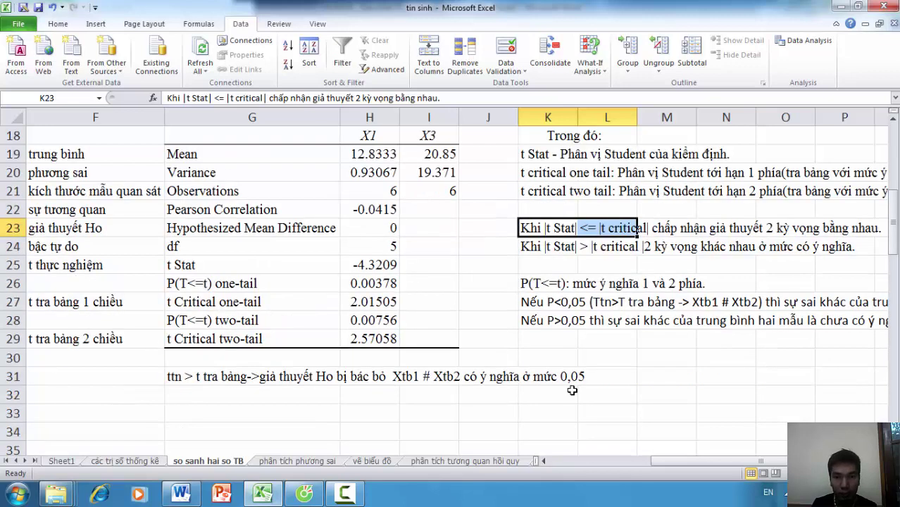
pyautogui.click(344, 493)
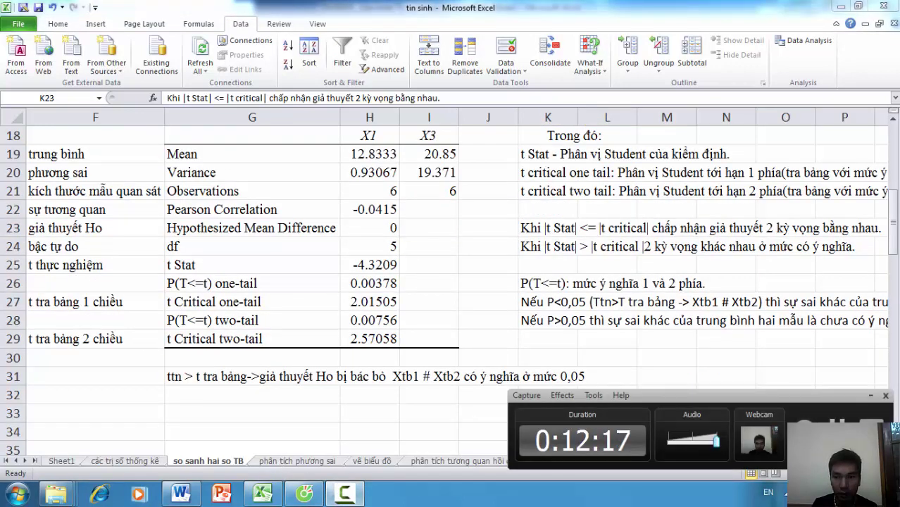
pyautogui.hotkey('alt', 'Tab')
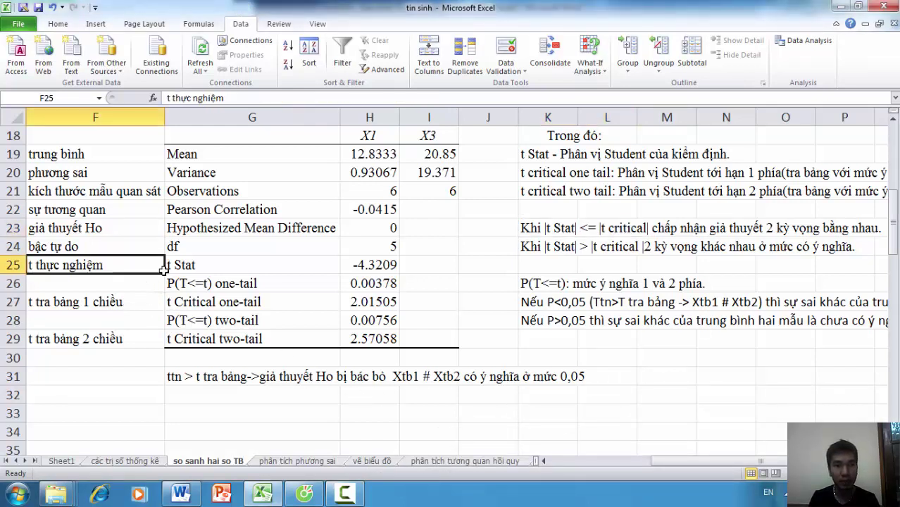
pyautogui.moveTo(123, 265); pyautogui.dragTo(308, 264)
pyautogui.moveTo(137, 301); pyautogui.dragTo(184, 303)
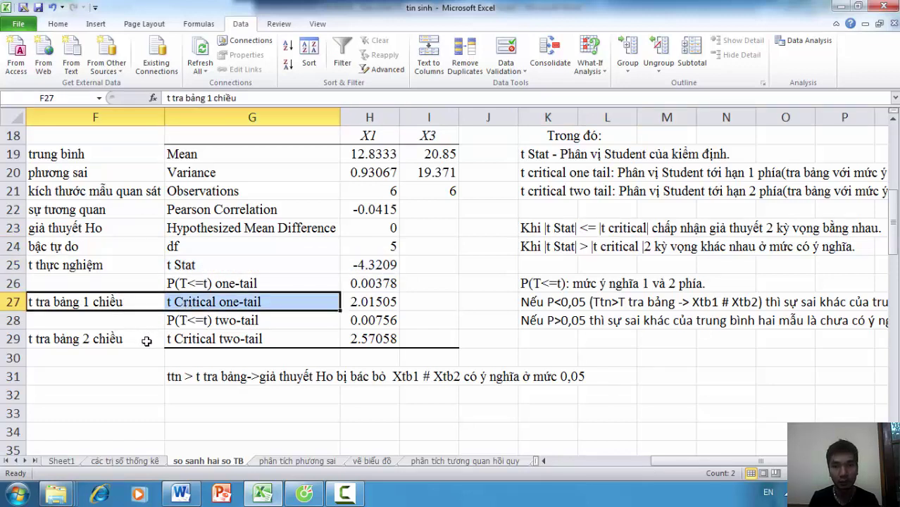
pyautogui.click(528, 230)
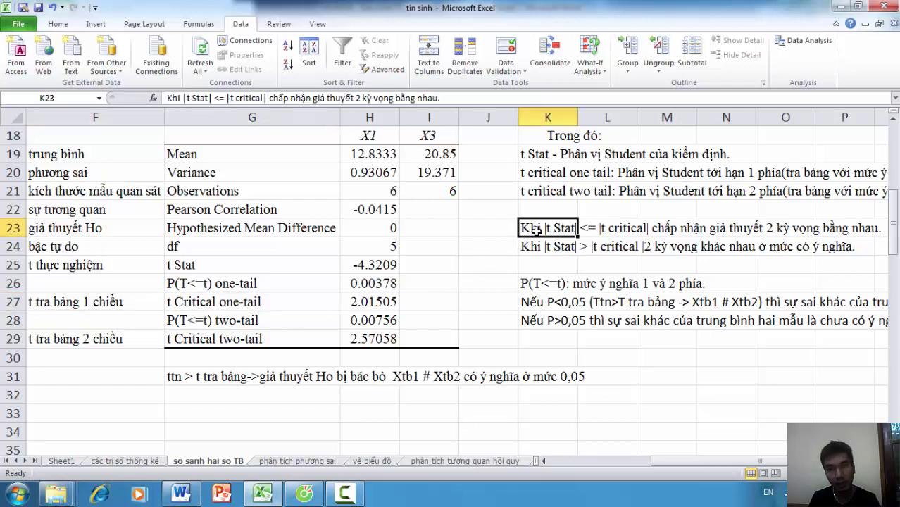
pyautogui.moveTo(537, 230); pyautogui.dragTo(601, 230)
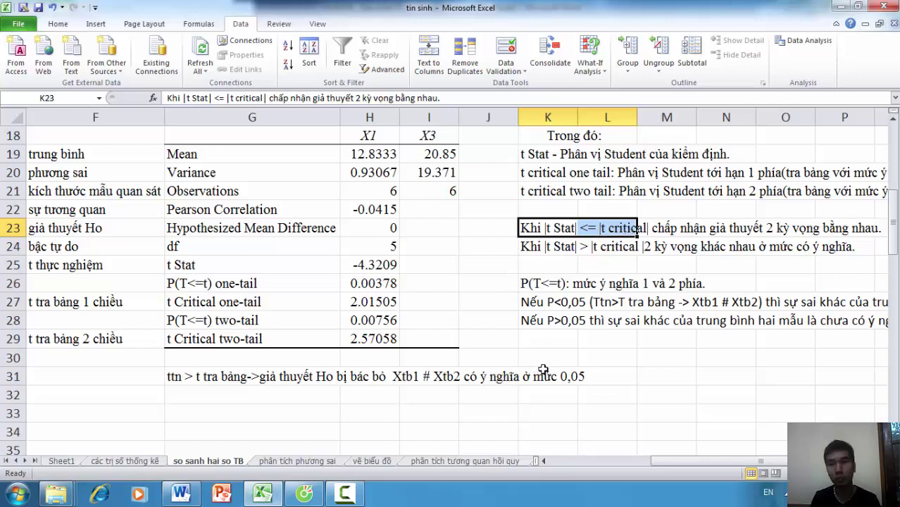
pyautogui.click(526, 247)
pyautogui.moveTo(567, 246); pyautogui.dragTo(597, 246)
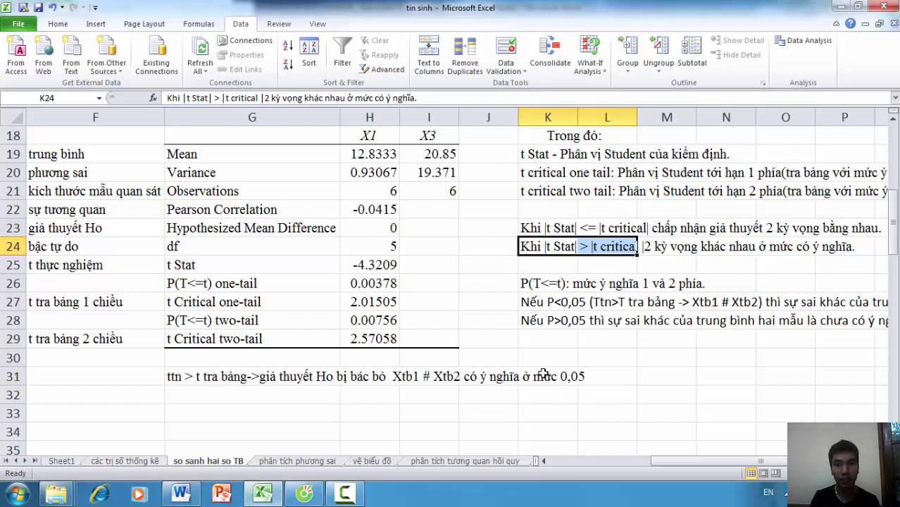
pyautogui.scroll(1, 538, 373)
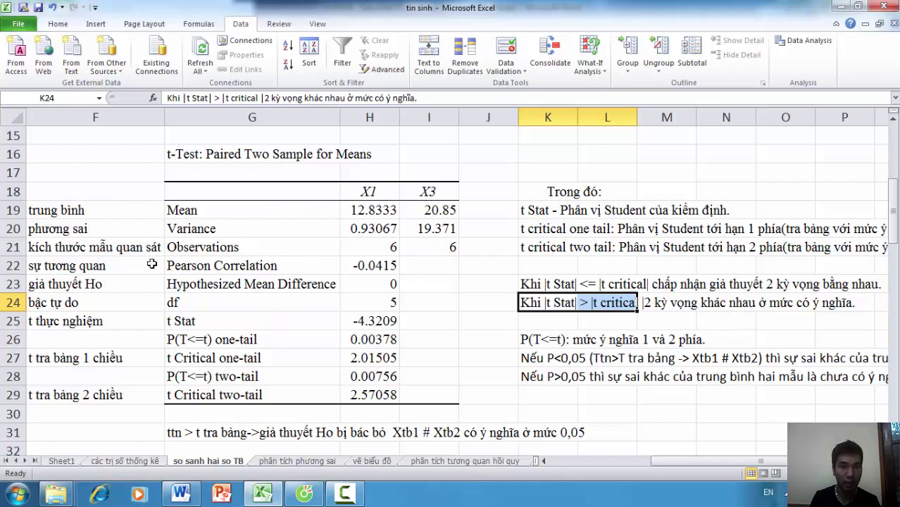
pyautogui.scroll(-1, 172, 403)
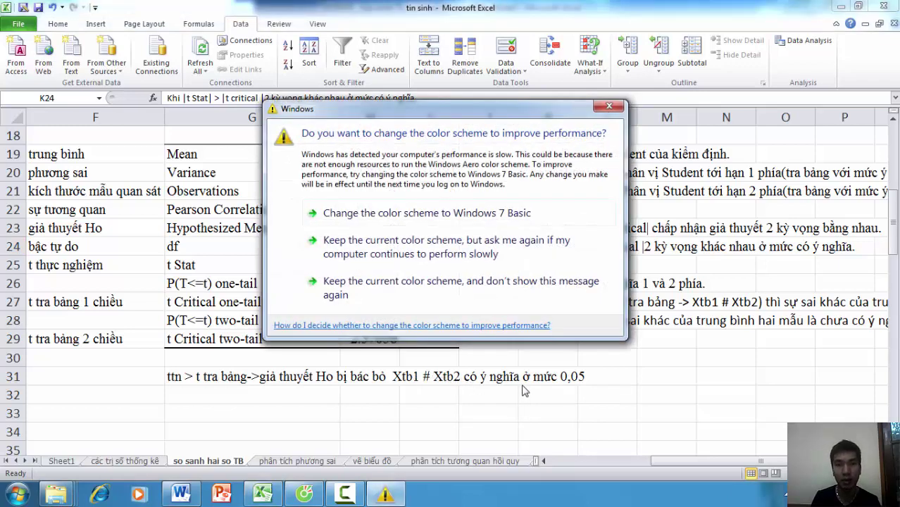
pyautogui.click(608, 107)
# Scroll to the VD2 example and select the Xa heading in cell B38
pyautogui.scroll(-1, 405, 351)
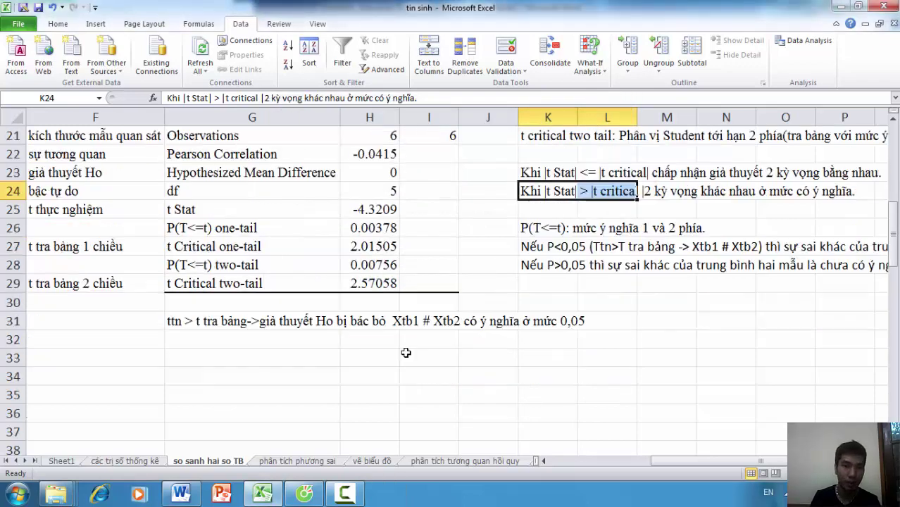
pyautogui.scroll(-2, 421, 421)
pyautogui.moveTo(649, 462); pyautogui.dragTo(637, 462)
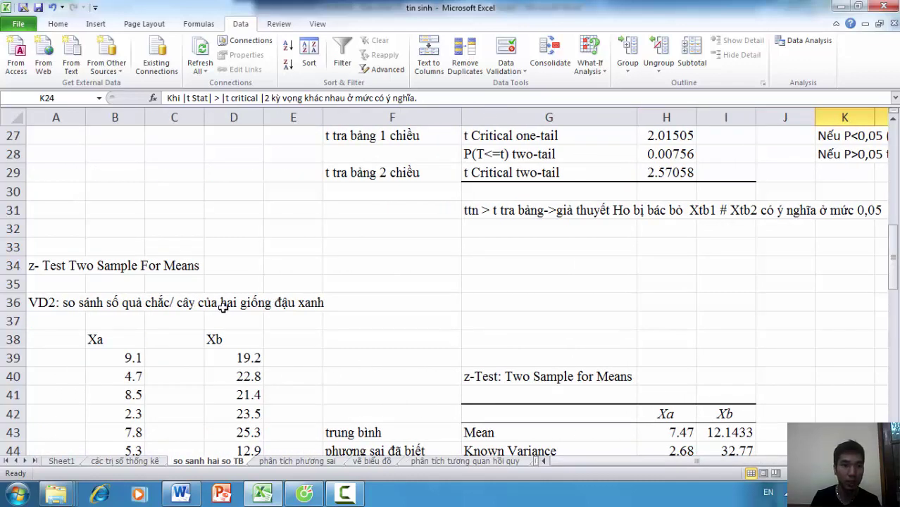
pyautogui.scroll(-1, 219, 308)
pyautogui.scroll(-1, 219, 302)
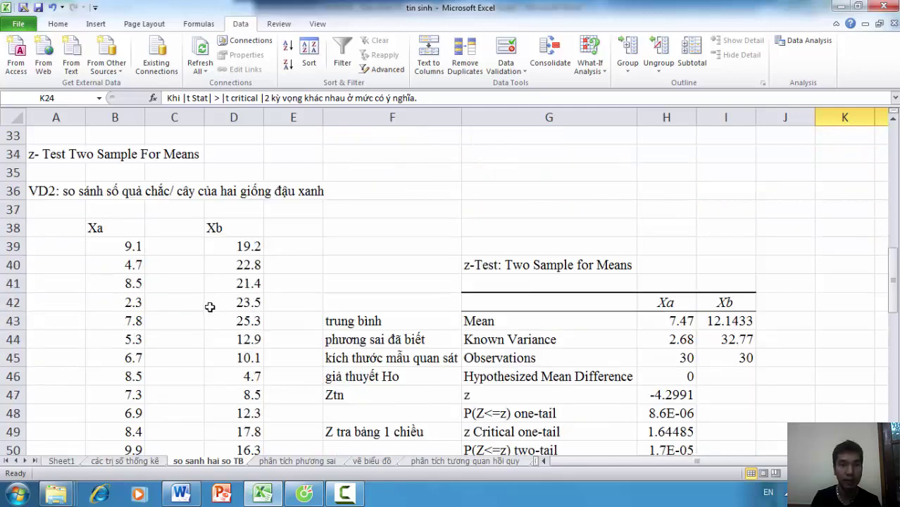
pyautogui.scroll(-2, 110, 233)
pyautogui.scroll(1, 106, 211)
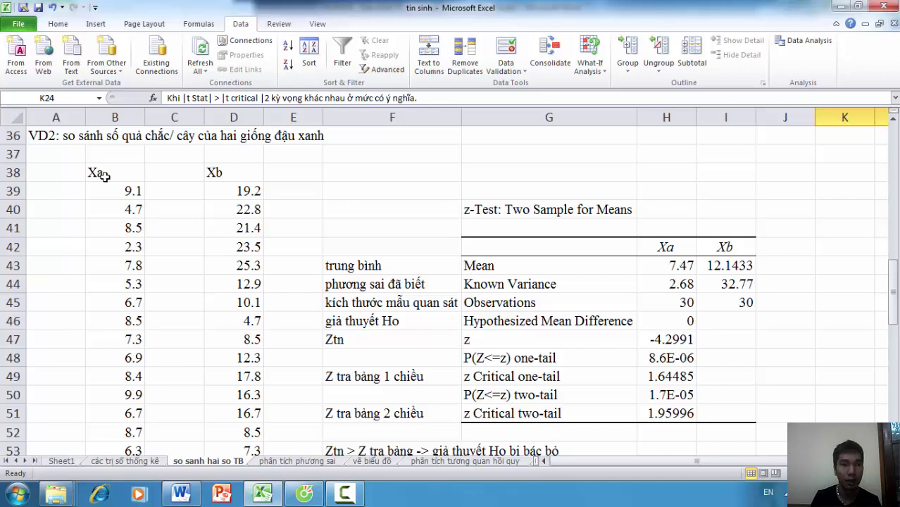
pyautogui.click(103, 176)
pyautogui.scroll(-1, 105, 204)
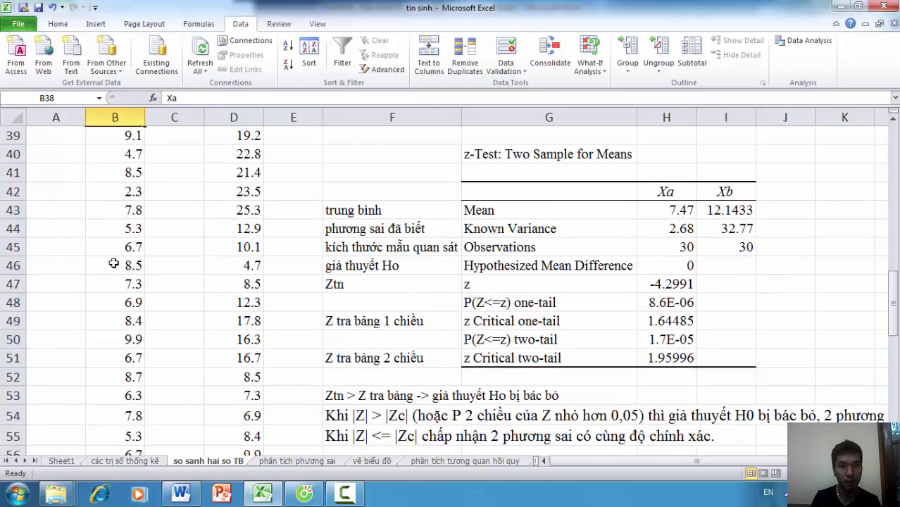
pyautogui.scroll(-3, 116, 260)
pyautogui.scroll(-3, 117, 320)
pyautogui.scroll(6, 118, 331)
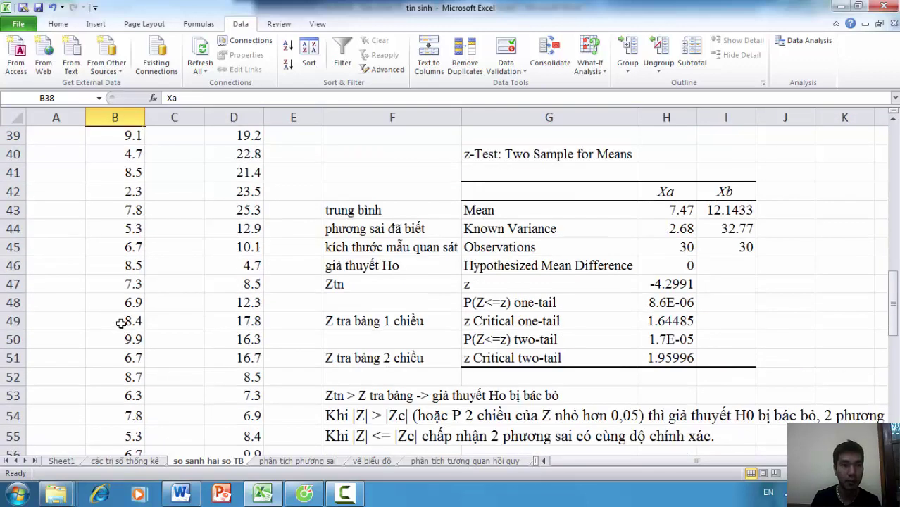
pyautogui.scroll(5, 123, 318)
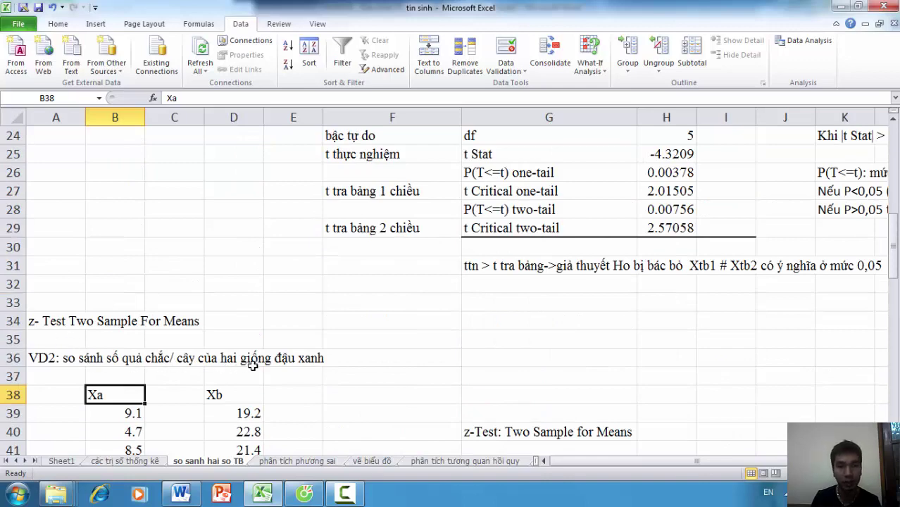
pyautogui.scroll(-1, 252, 365)
pyautogui.scroll(-3, 113, 353)
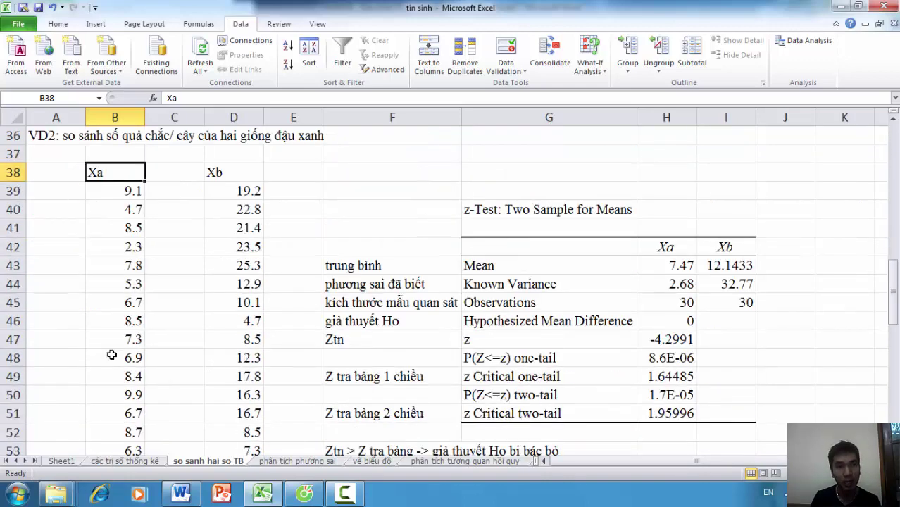
pyautogui.scroll(-3, 114, 362)
pyautogui.scroll(5, 115, 362)
pyautogui.scroll(1, 115, 362)
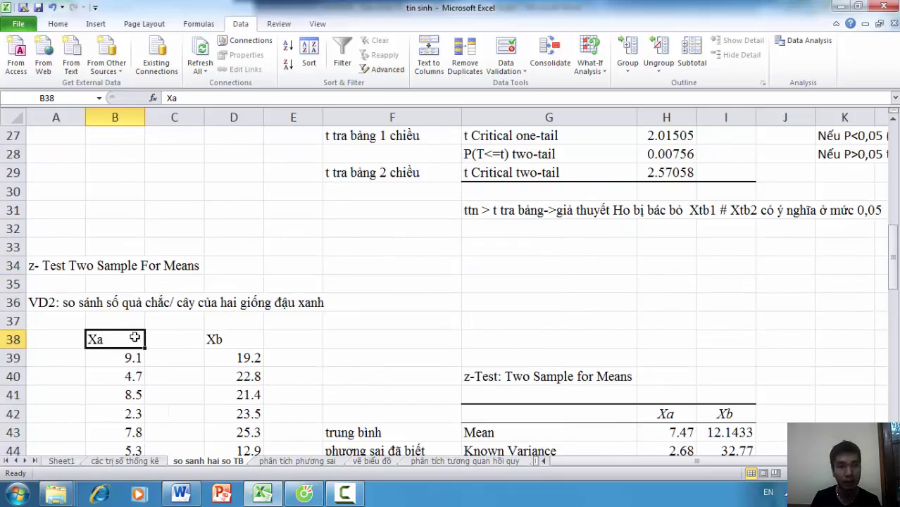
pyautogui.scroll(-9, 126, 340)
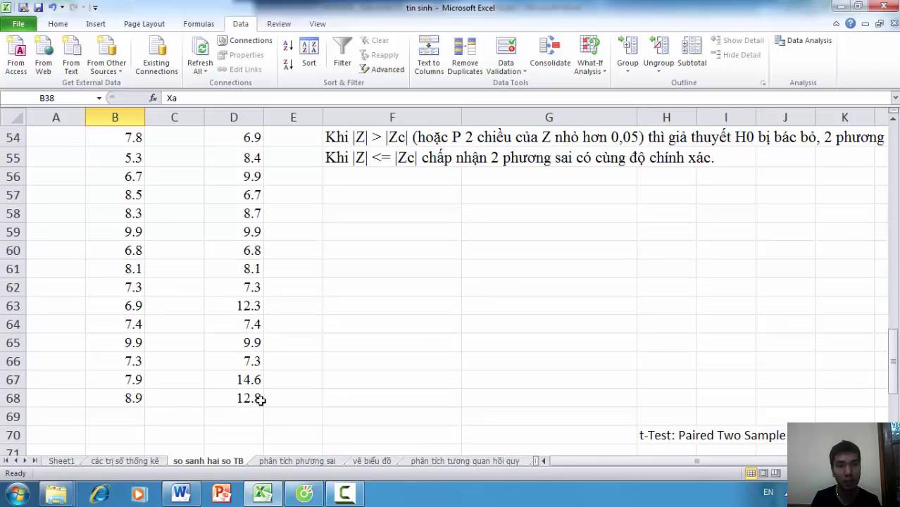
pyautogui.scroll(5, 214, 232)
pyautogui.scroll(3, 65, 253)
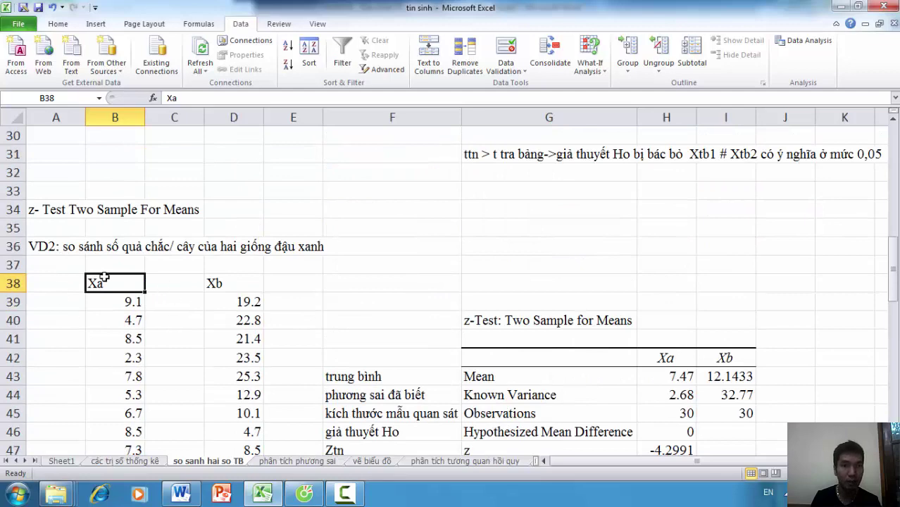
pyautogui.scroll(-2, 106, 310)
pyautogui.scroll(2, 180, 278)
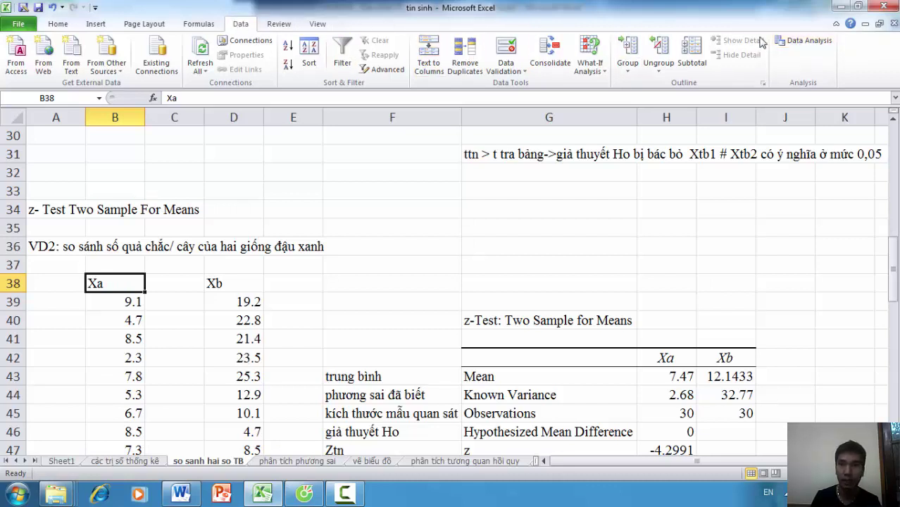
# Choose z-Test: Two Sample for Means from the Data Analysis list and confirm
pyautogui.click(806, 43)
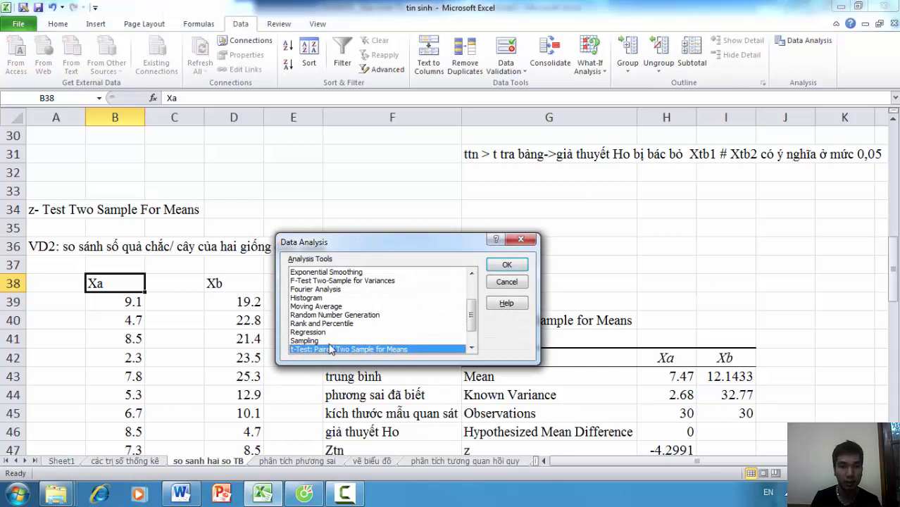
pyautogui.scroll(-1, 331, 350)
pyautogui.click(331, 350)
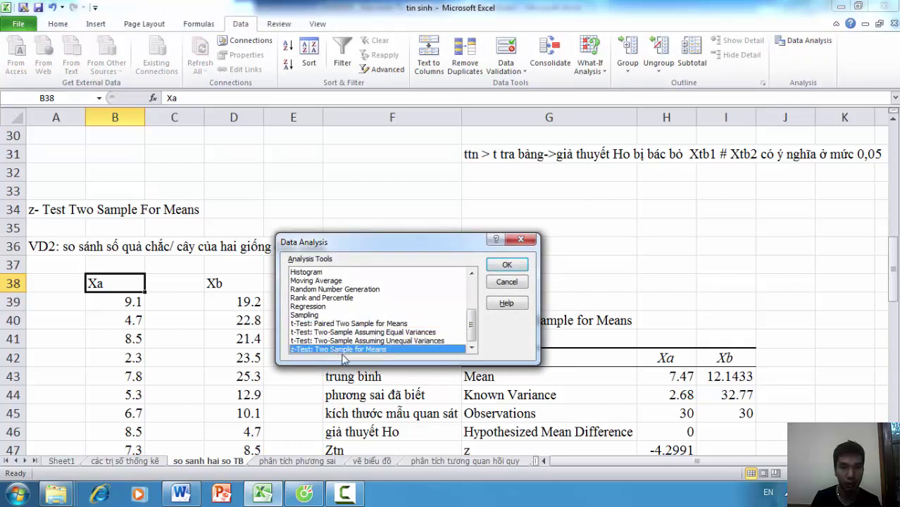
pyautogui.click(506, 265)
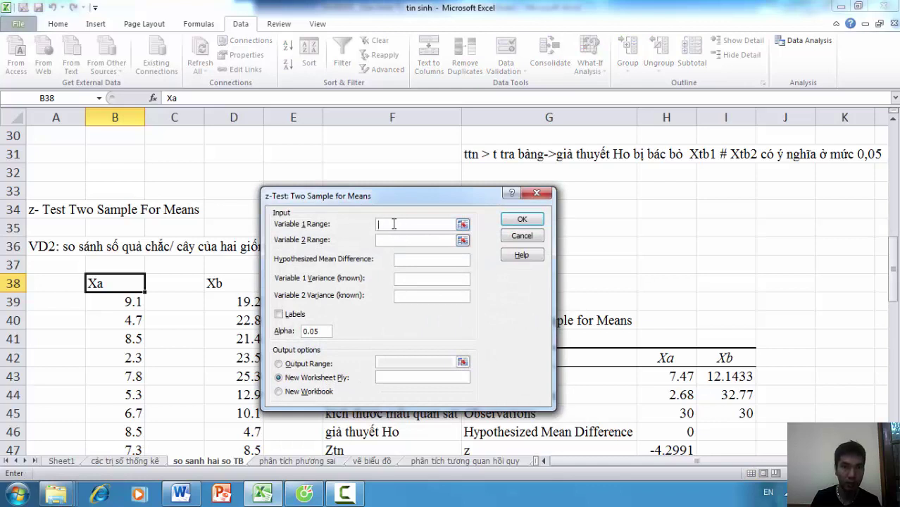
# Move the z-Test dialog off the data and set Variable 1 Range to B38:B68 (Xa)
pyautogui.moveTo(401, 199); pyautogui.dragTo(463, 159)
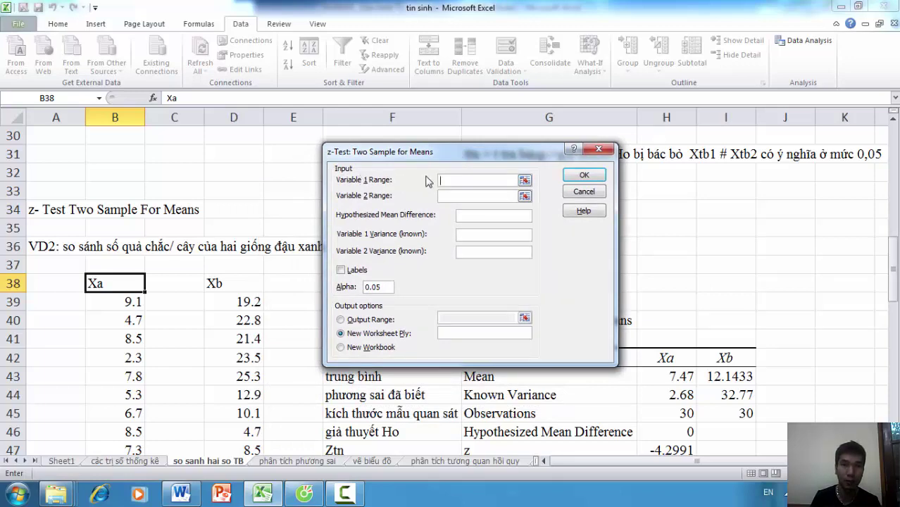
pyautogui.moveTo(116, 285); pyautogui.dragTo(120, 487)
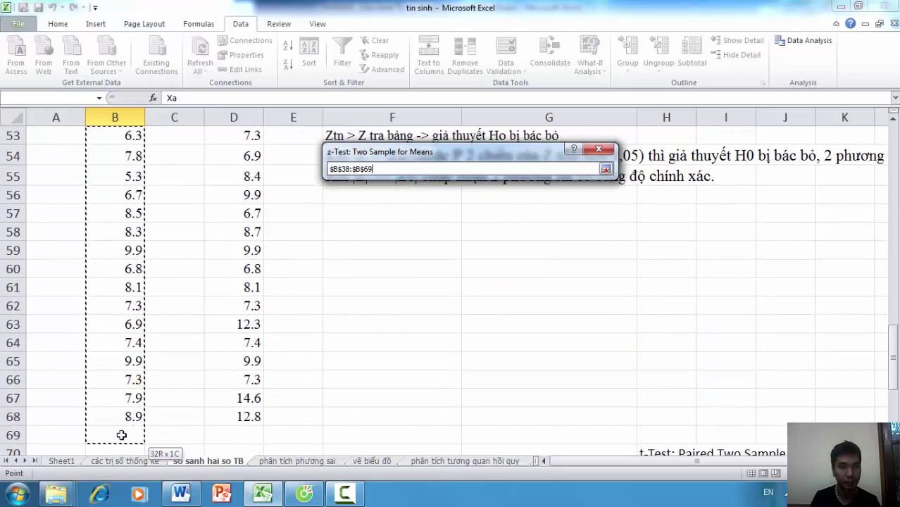
pyautogui.moveTo(120, 487); pyautogui.dragTo(130, 364)
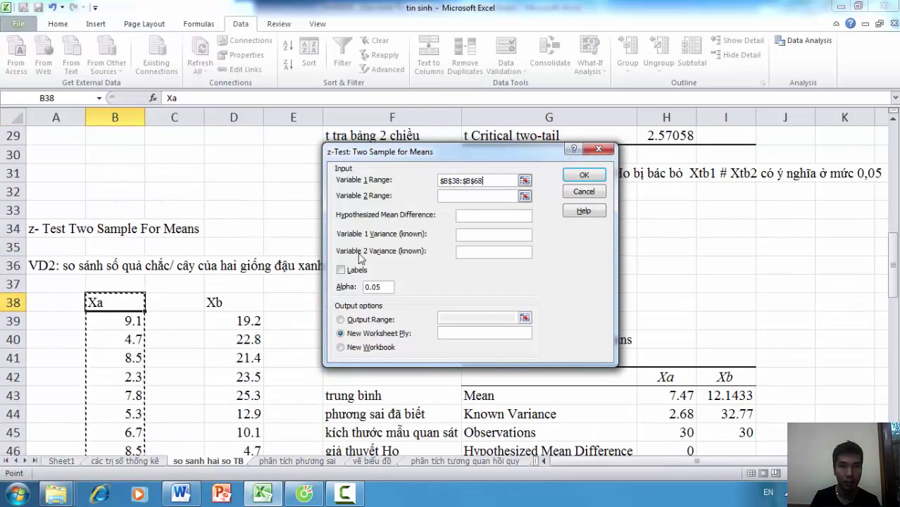
# Set Variable 2 Range to D38:D68 (Xb), with mean difference 0 and variances 3.2 and 32.30
pyautogui.click(458, 198)
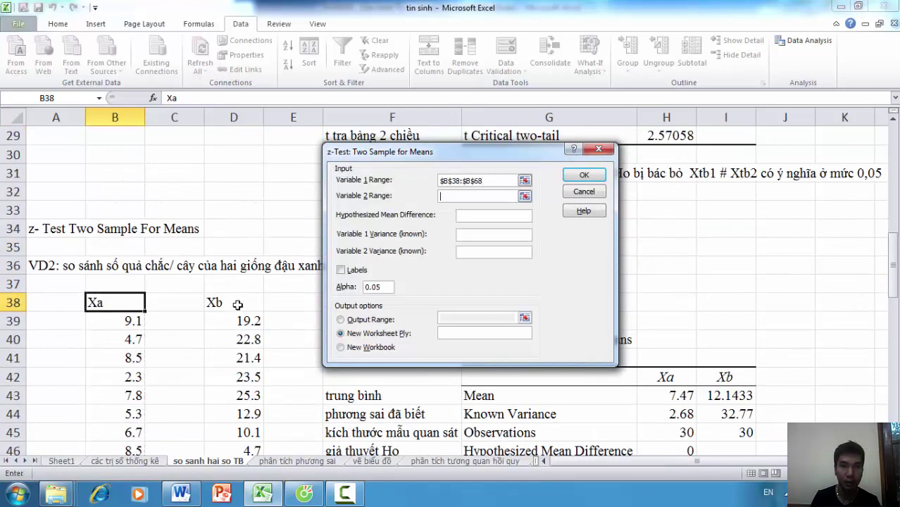
pyautogui.moveTo(237, 302); pyautogui.dragTo(245, 496)
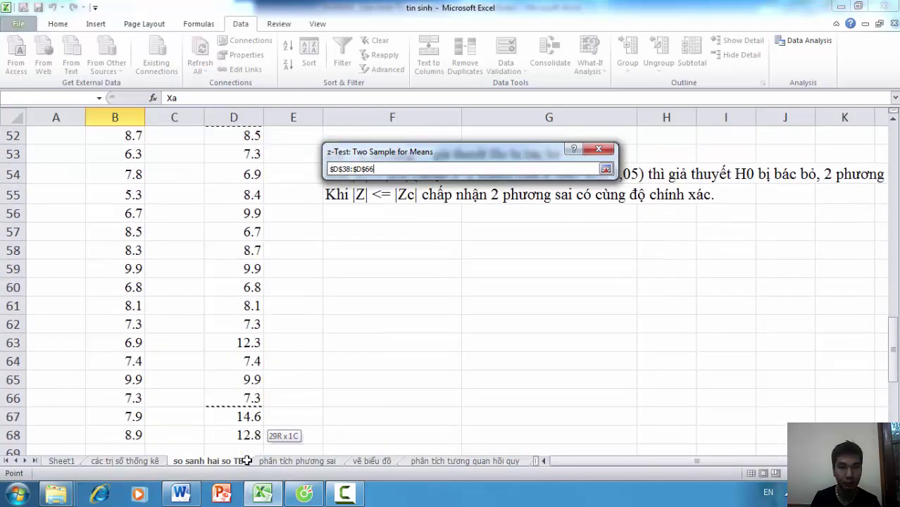
pyautogui.moveTo(245, 496); pyautogui.dragTo(243, 423)
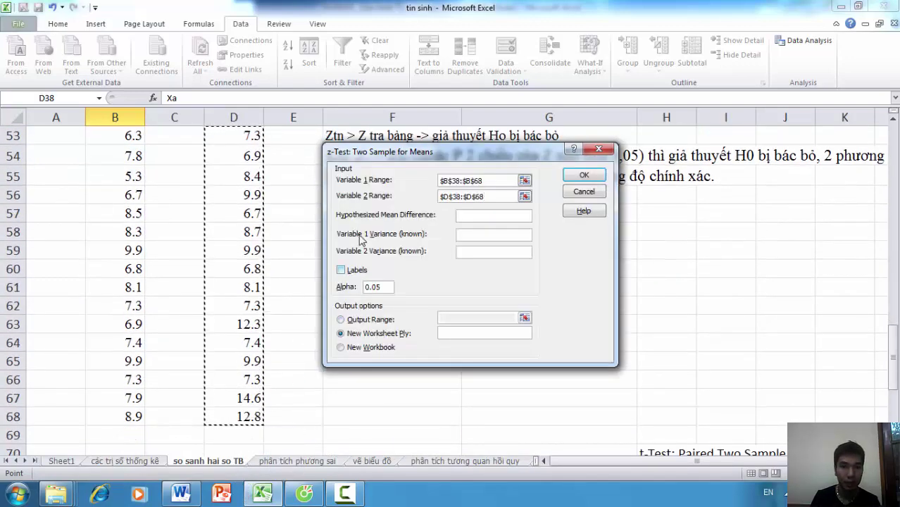
pyautogui.click(473, 217)
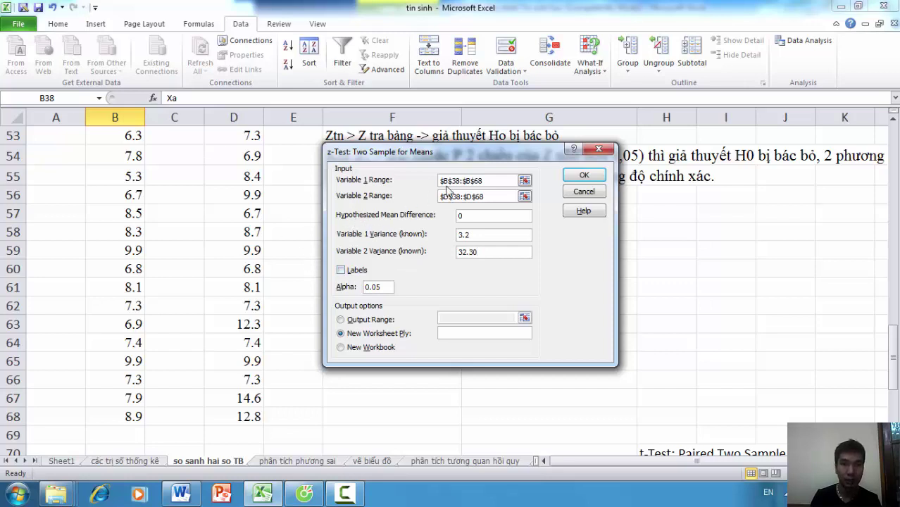
# Check the B38:B68 range, tick Labels, and set the Output Range to start at cell E70
pyautogui.click(465, 180)
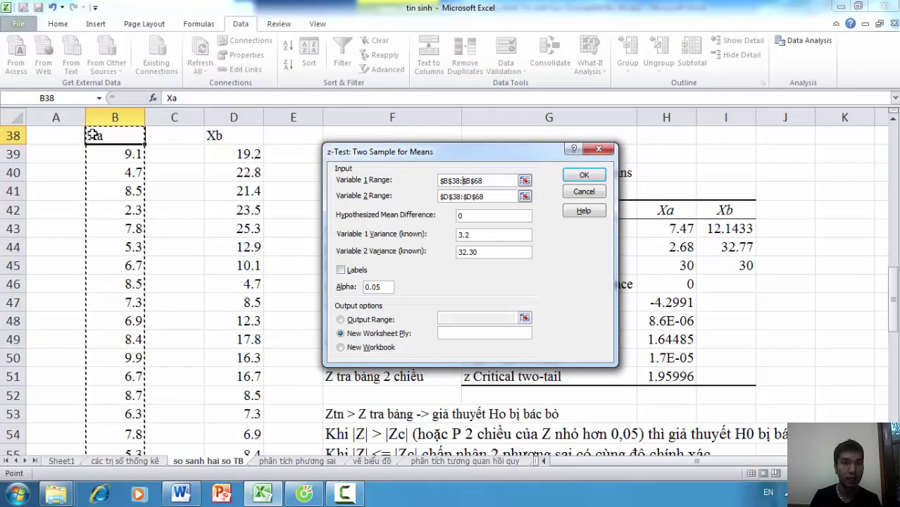
pyautogui.click(341, 271)
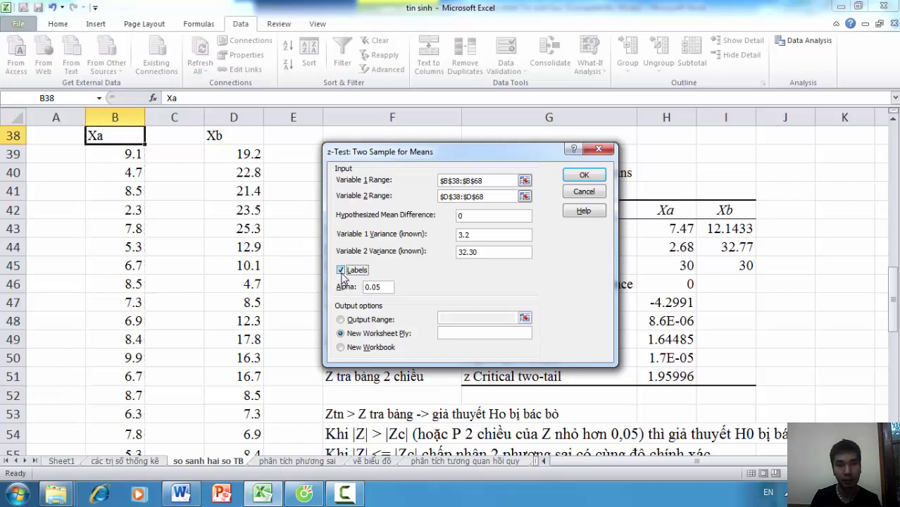
pyautogui.click(342, 319)
pyautogui.scroll(-1, 457, 318)
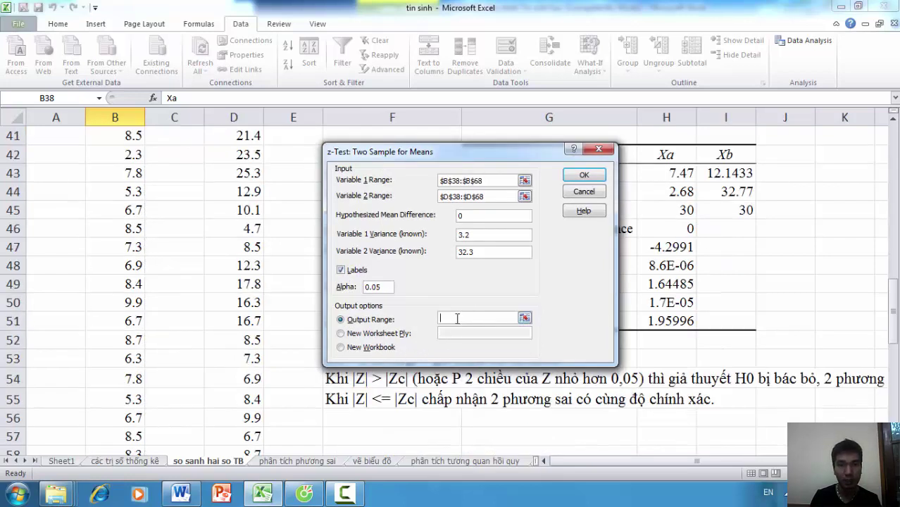
pyautogui.click(341, 319)
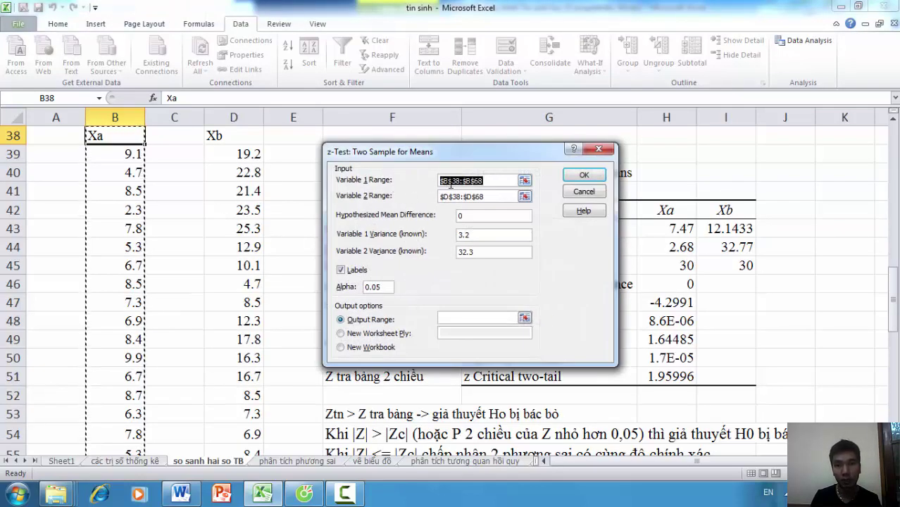
pyautogui.click(463, 318)
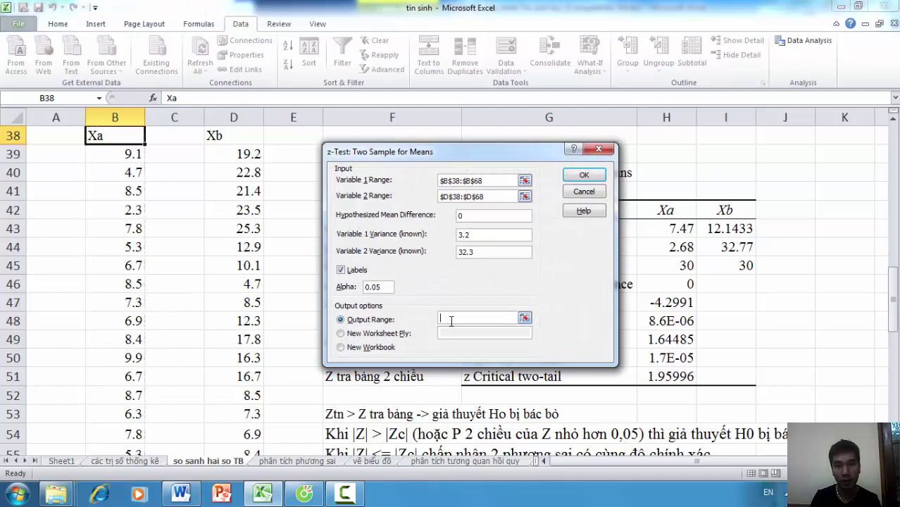
pyautogui.scroll(-5, 479, 321)
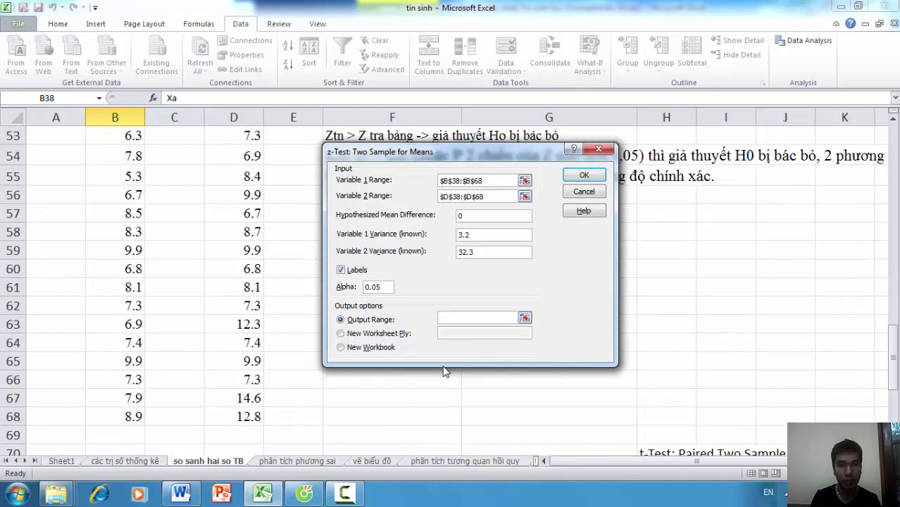
pyautogui.scroll(-6, 428, 376)
pyautogui.scroll(2, 331, 281)
pyautogui.scroll(1, 307, 299)
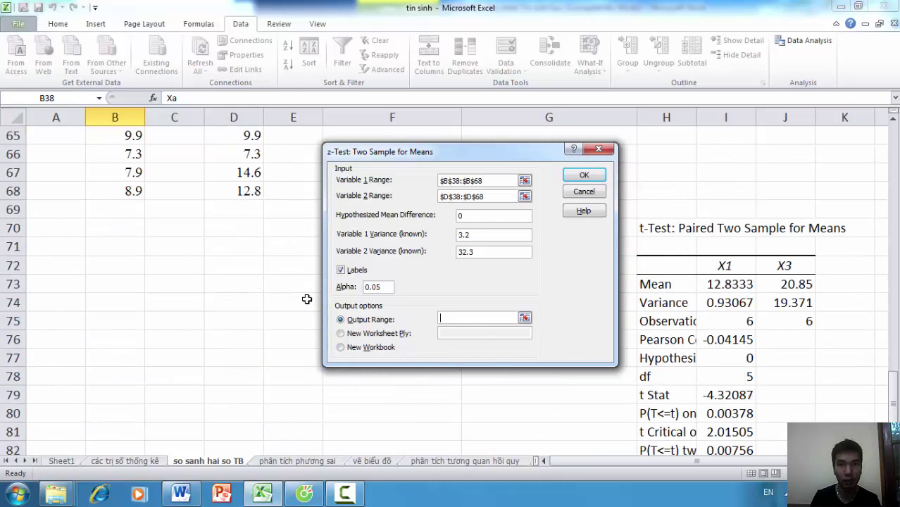
pyautogui.click(295, 229)
pyautogui.click(584, 175)
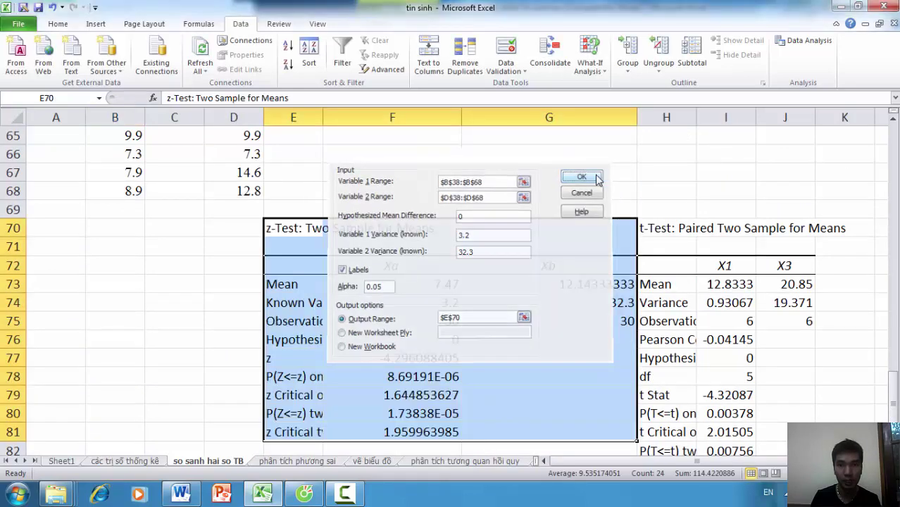
pyautogui.scroll(-3, 567, 236)
pyautogui.scroll(2, 566, 237)
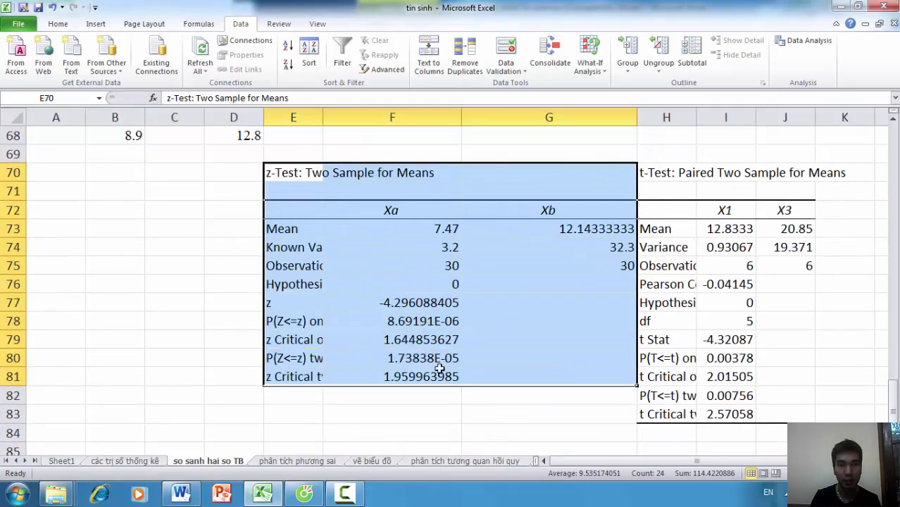
pyautogui.scroll(2, 385, 310)
pyautogui.scroll(1, 387, 311)
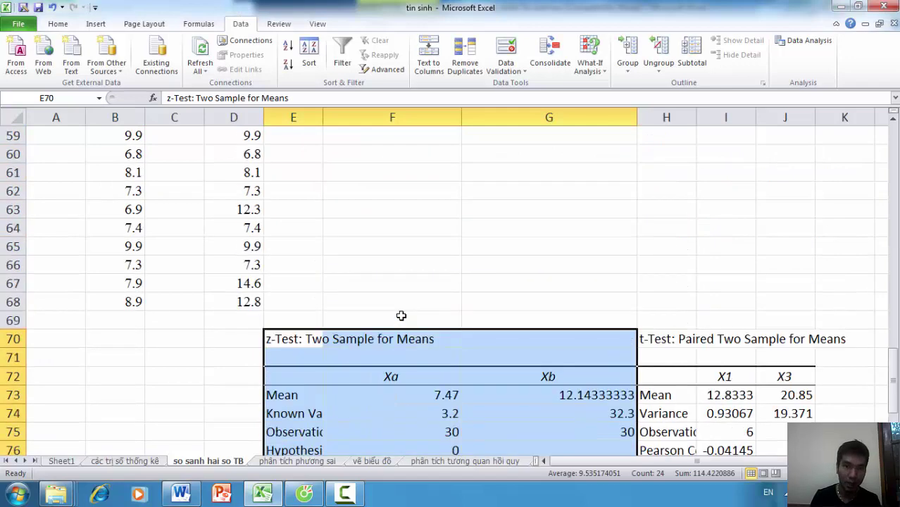
pyautogui.scroll(5, 402, 316)
pyautogui.scroll(2, 493, 315)
pyautogui.scroll(-1, 539, 329)
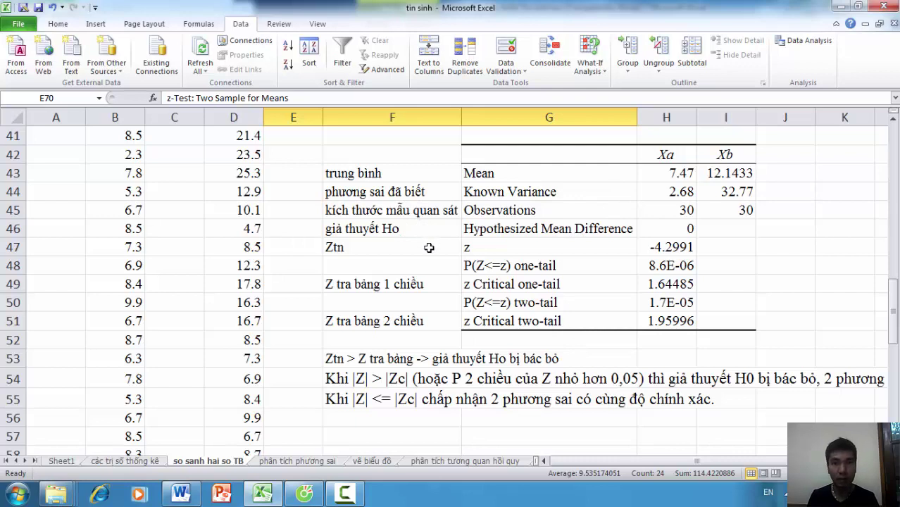
pyautogui.moveTo(373, 247); pyautogui.dragTo(662, 246)
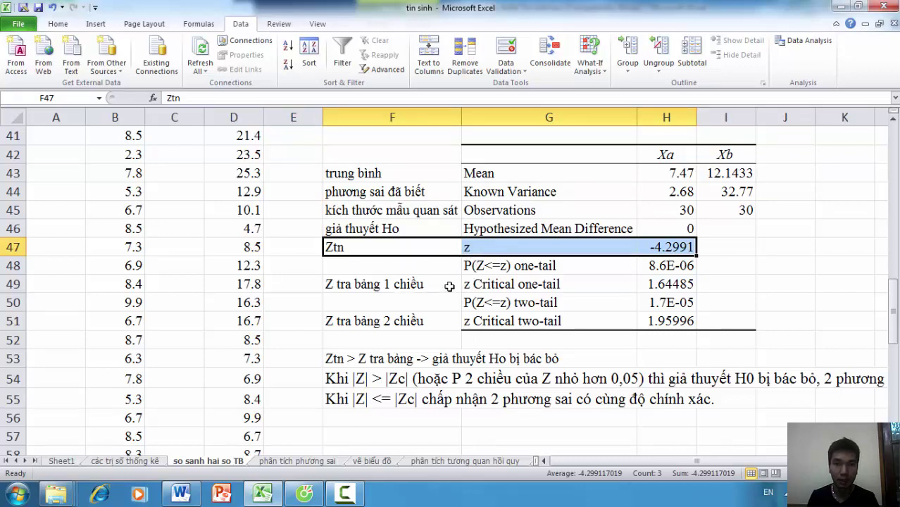
pyautogui.click(466, 284)
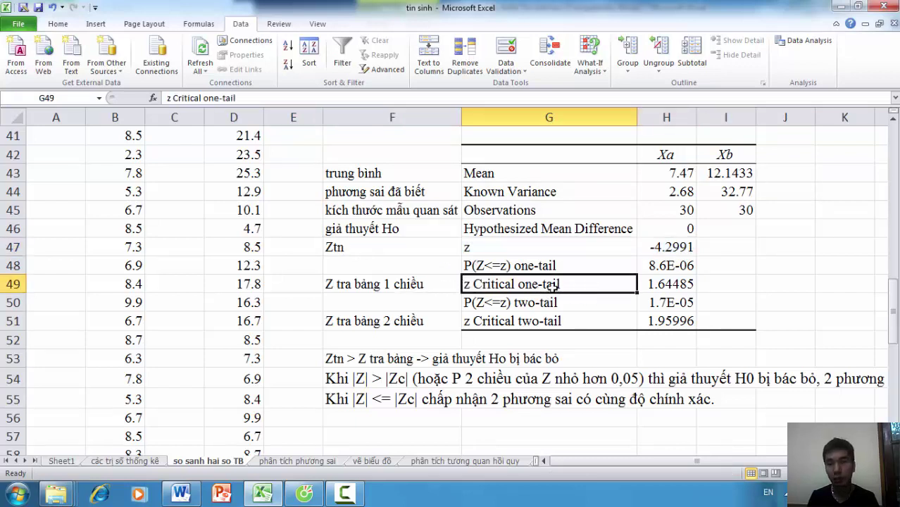
pyautogui.click(474, 322)
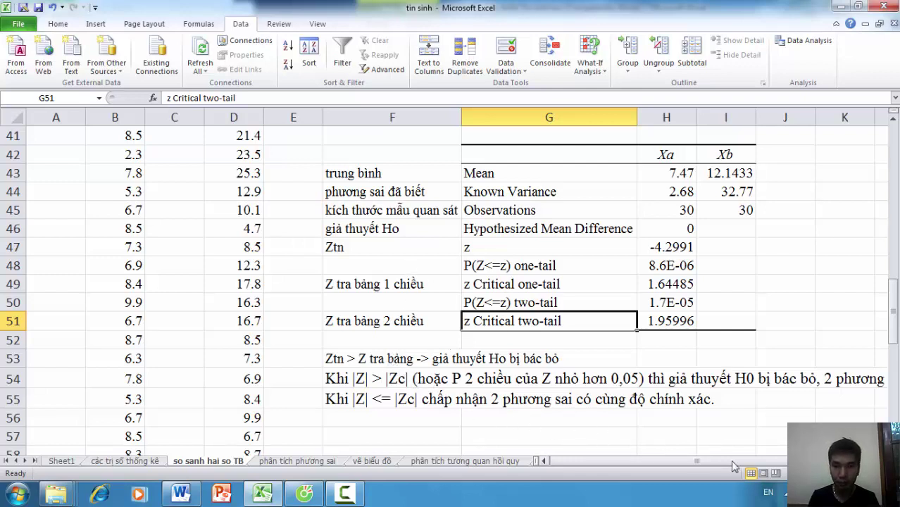
pyautogui.hscroll(1, 463, 281)
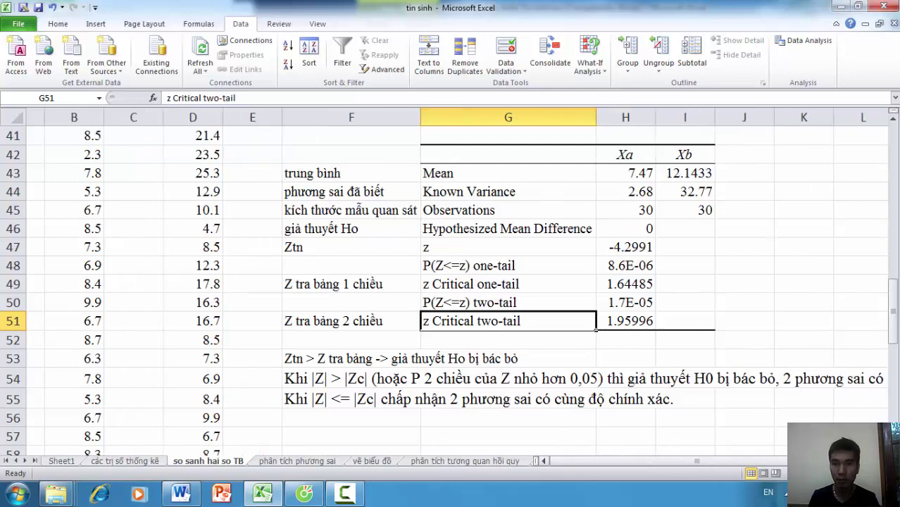
pyautogui.hscroll(2, 462, 282)
pyautogui.hscroll(1, 463, 281)
pyautogui.hscroll(2, 463, 282)
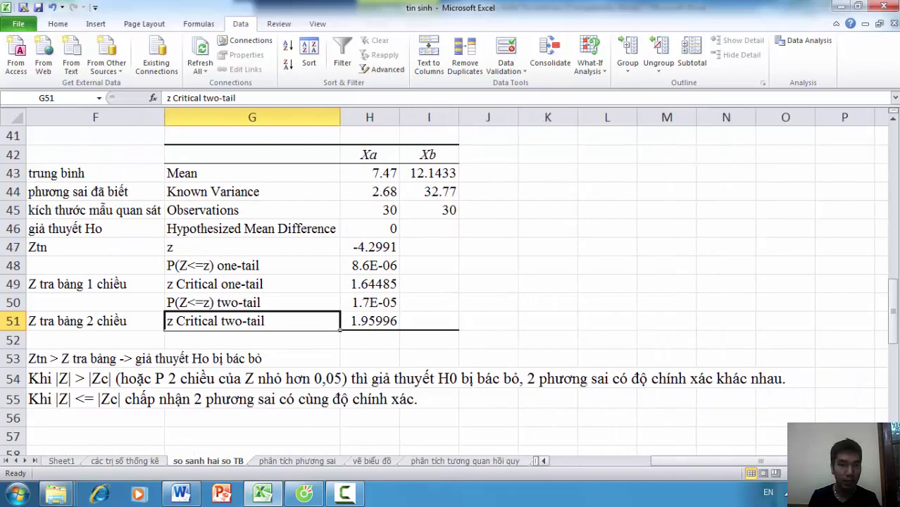
pyautogui.click(547, 462)
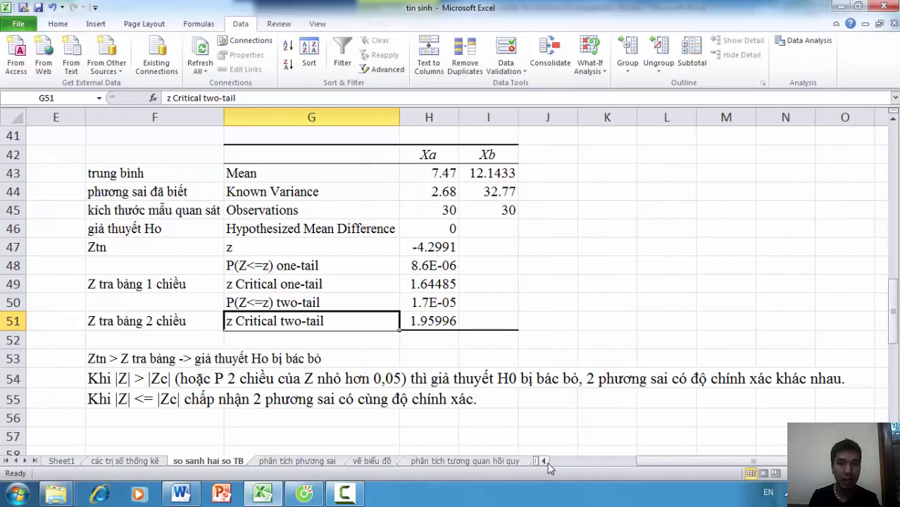
pyautogui.click(547, 462)
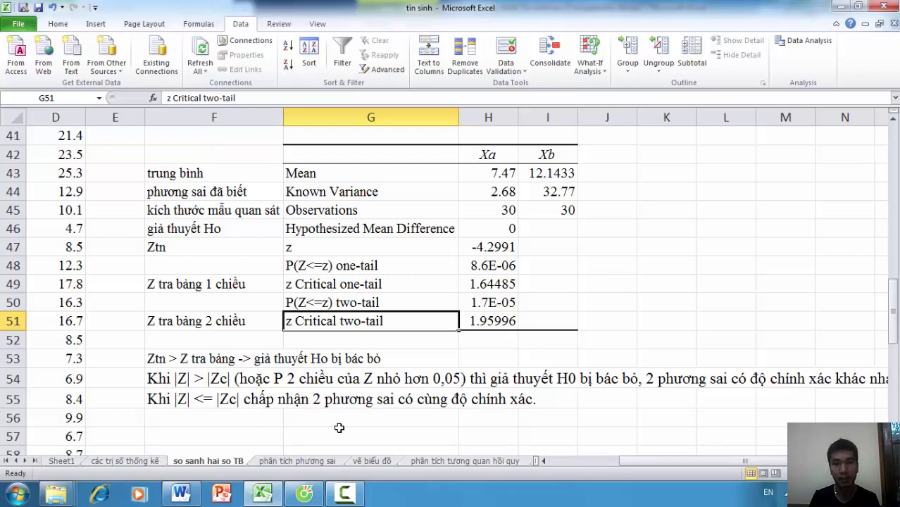
pyautogui.click(605, 107)
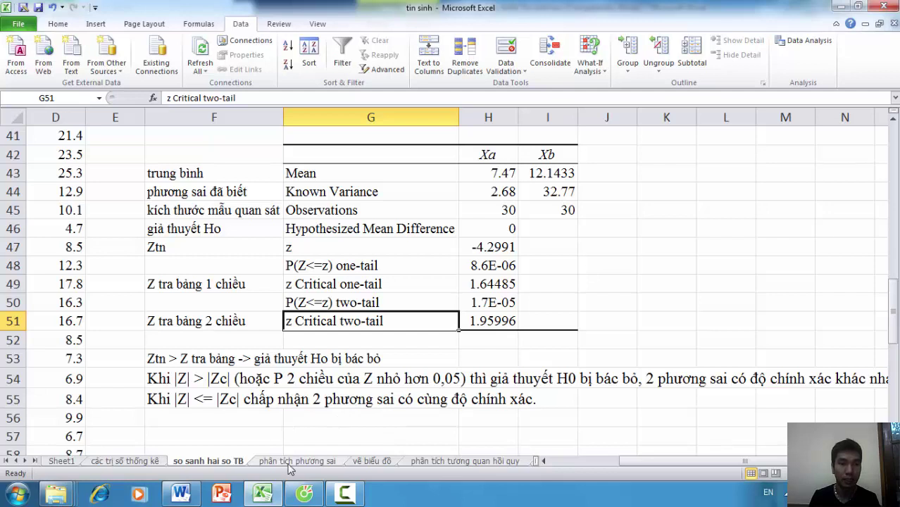
pyautogui.click(349, 496)
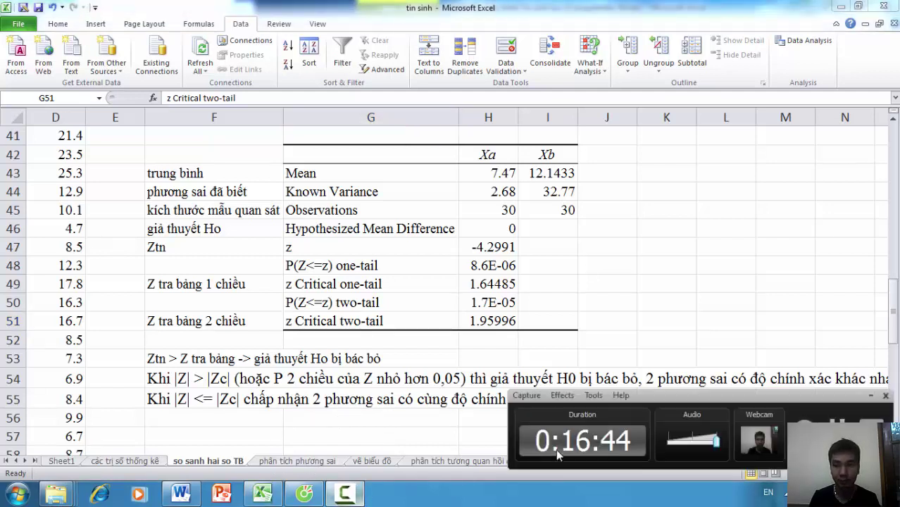